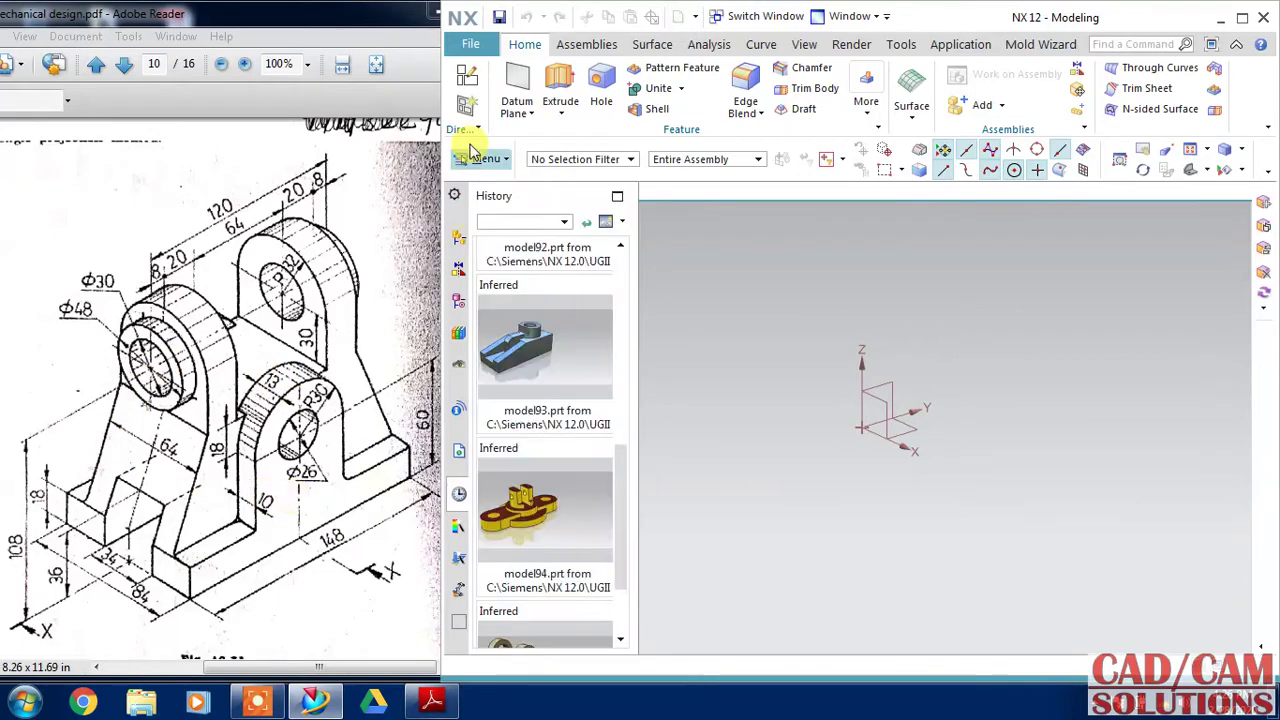
Create a new sketch, SKETCH_000, on the YZ datum plane with a horizontal reference vector
click(466, 76)
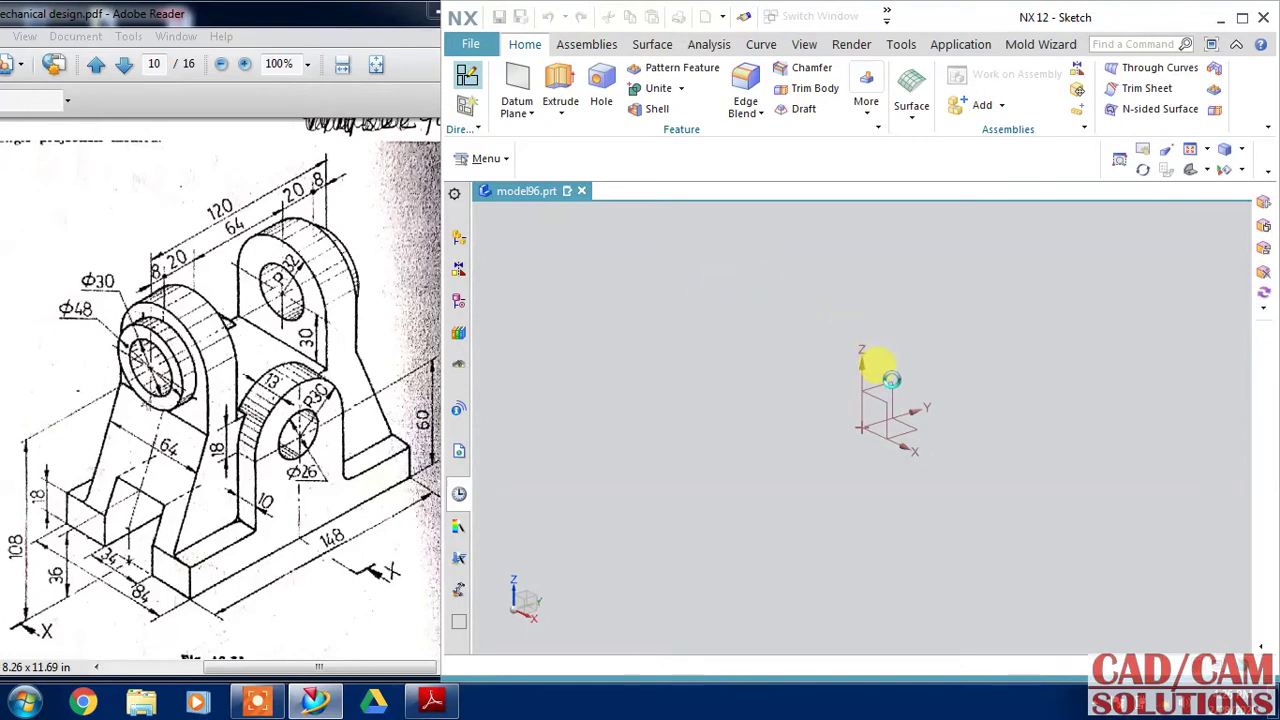
click(895, 378)
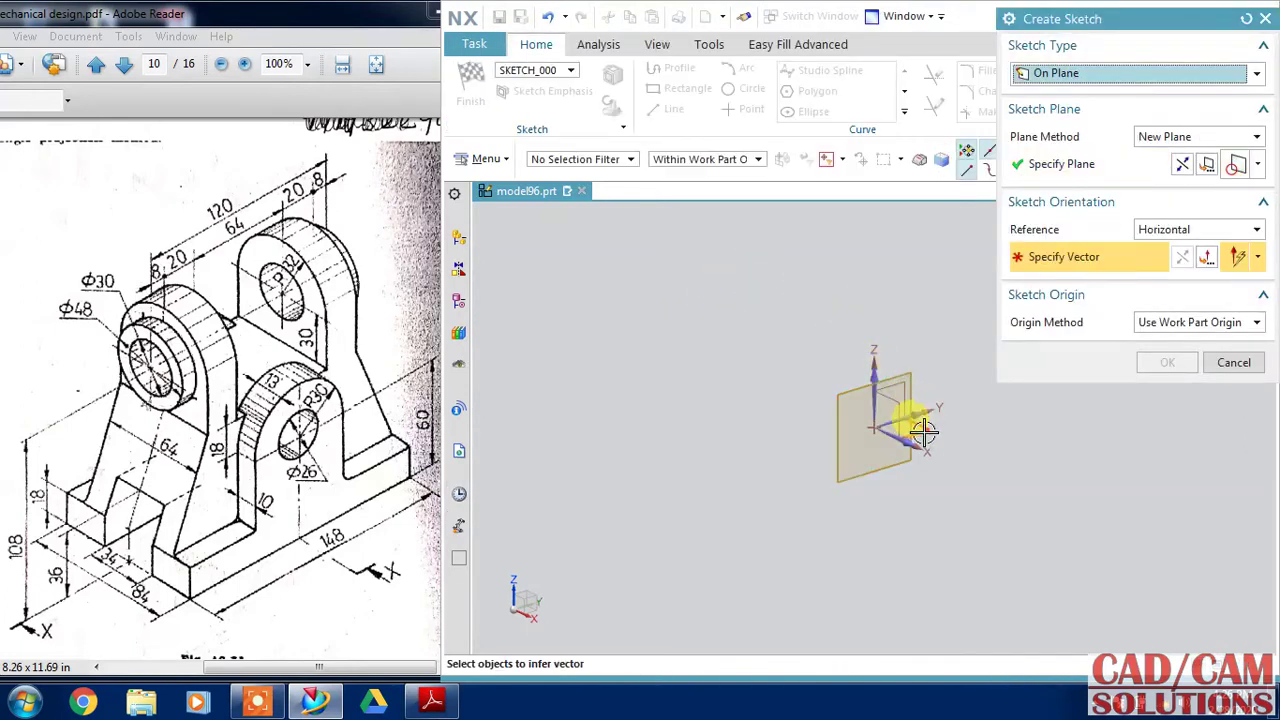
click(916, 411)
click(1166, 362)
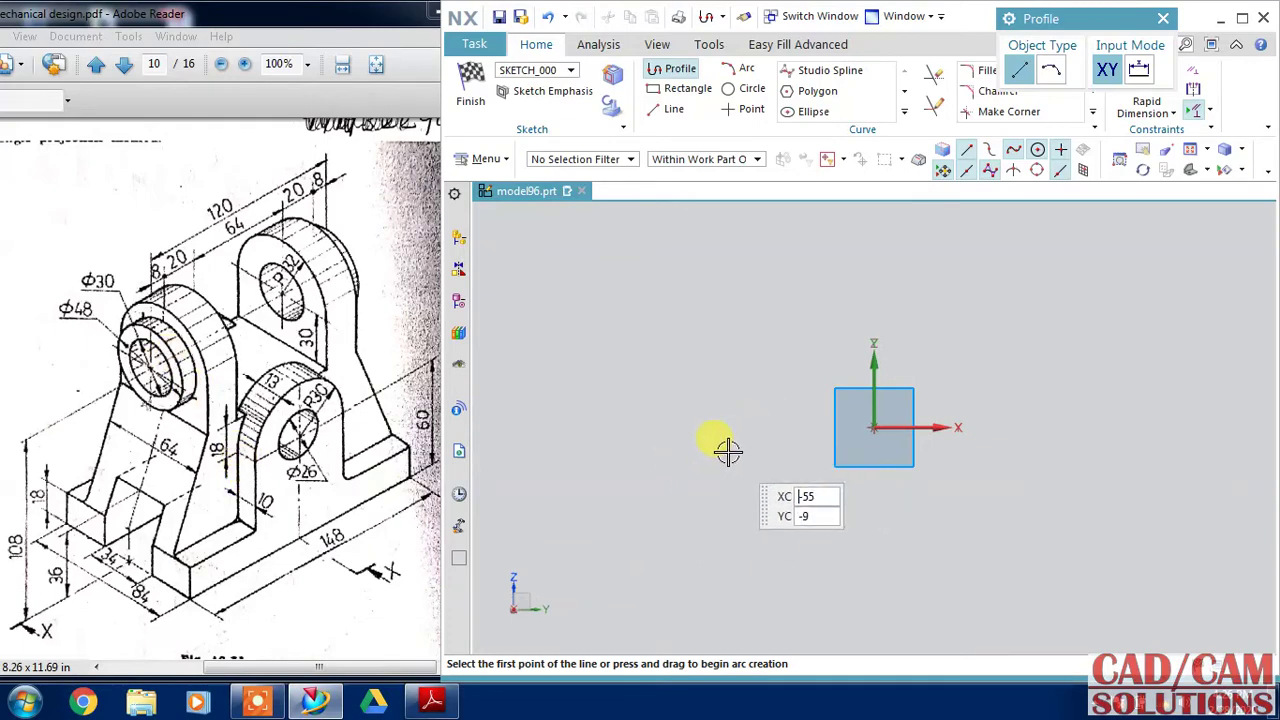
Draw a horizontal base line across the sketch with the Profile tool
click(760, 451)
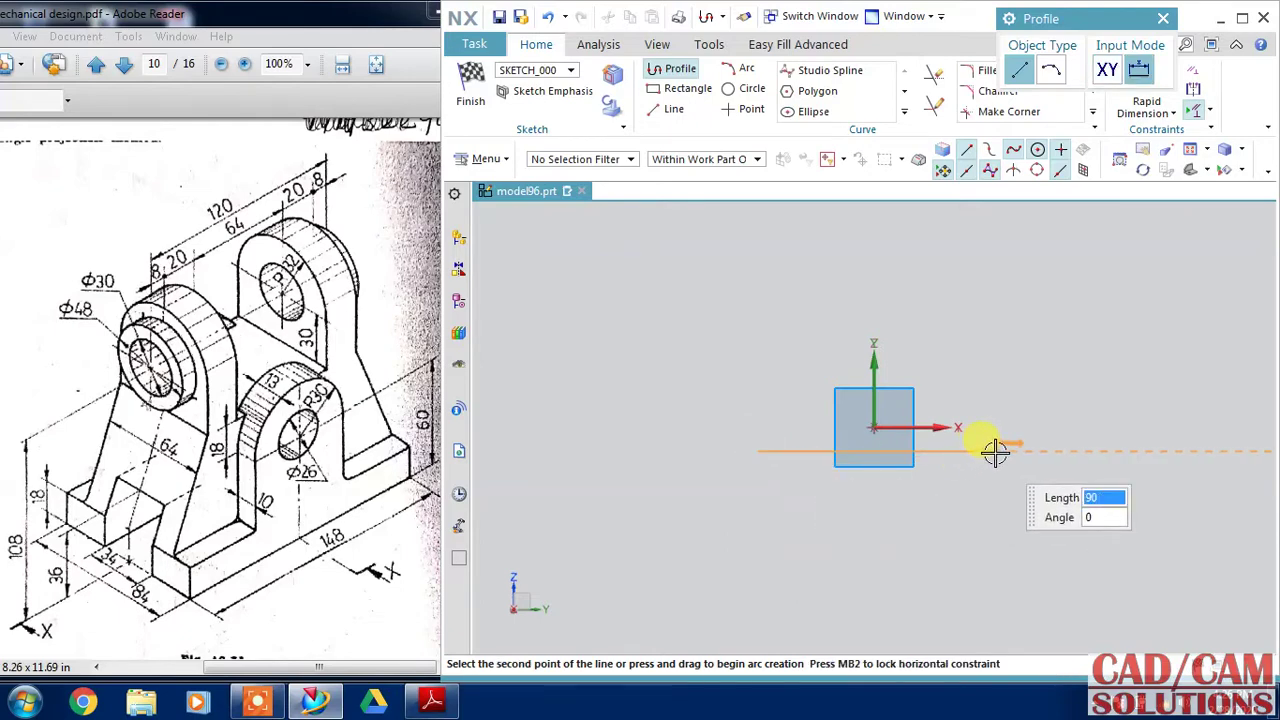
click(995, 451)
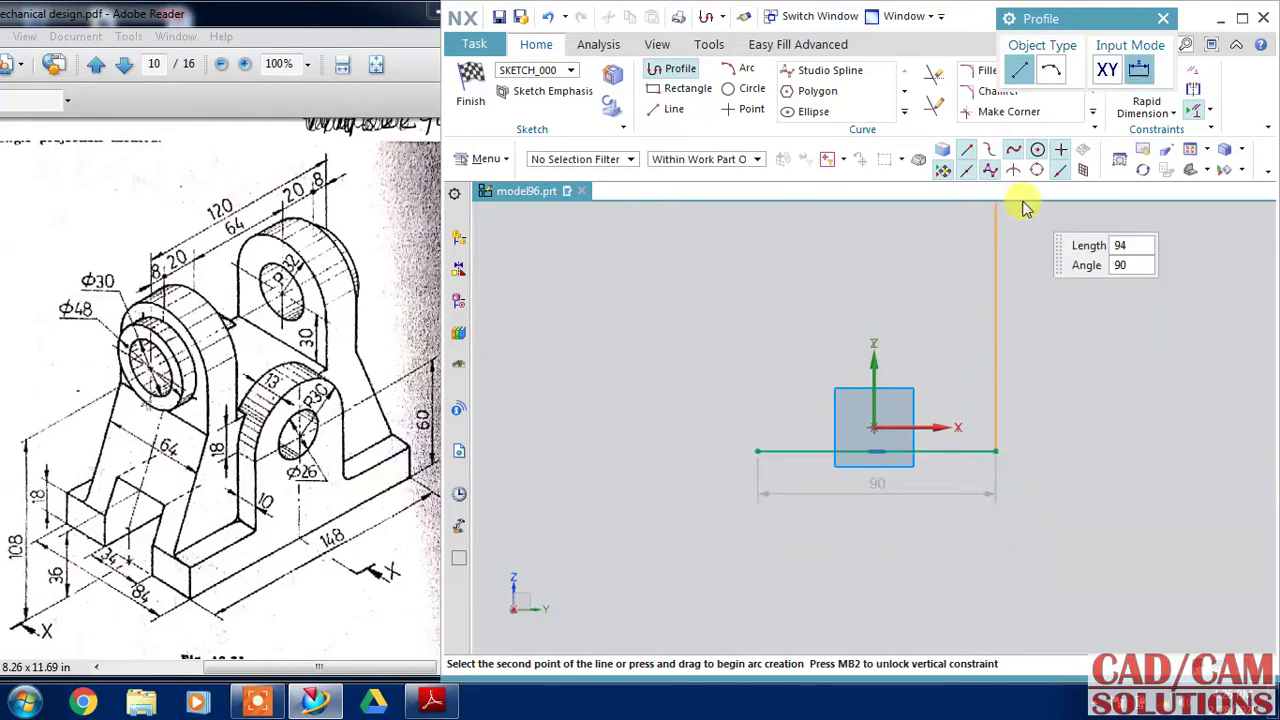
key(Escape)
key(z)
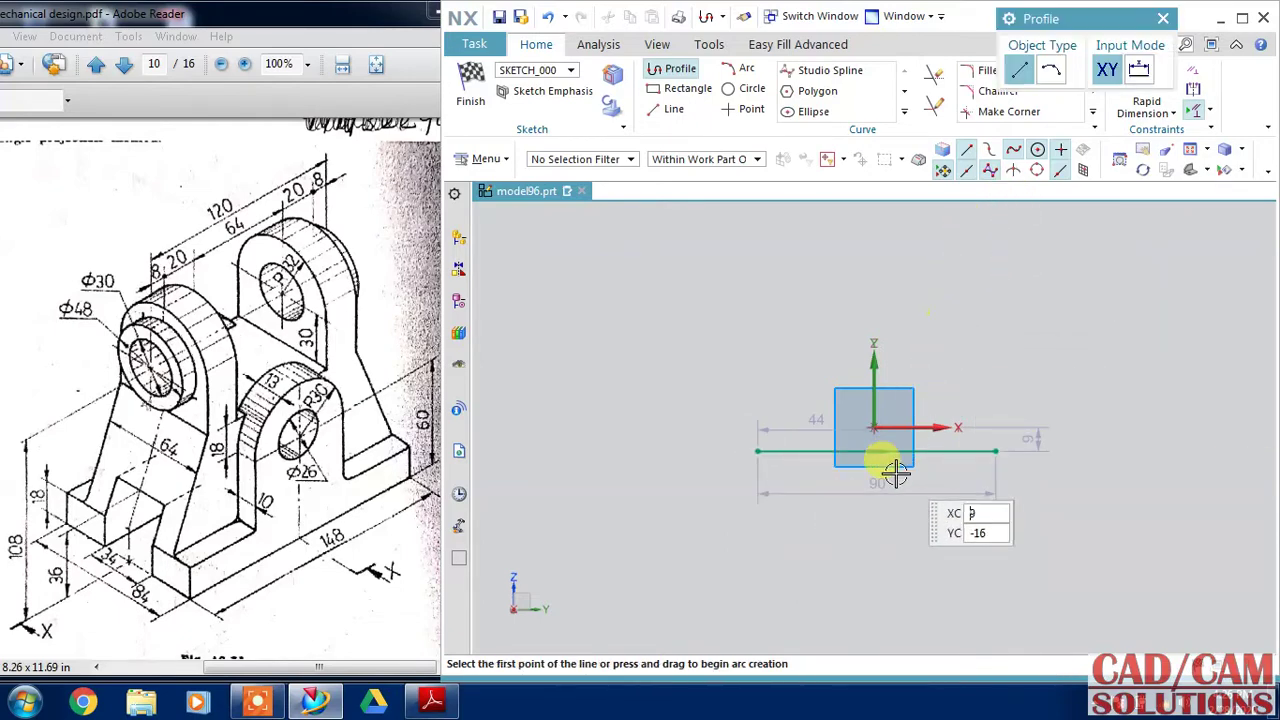
click(877, 490)
key(Escape)
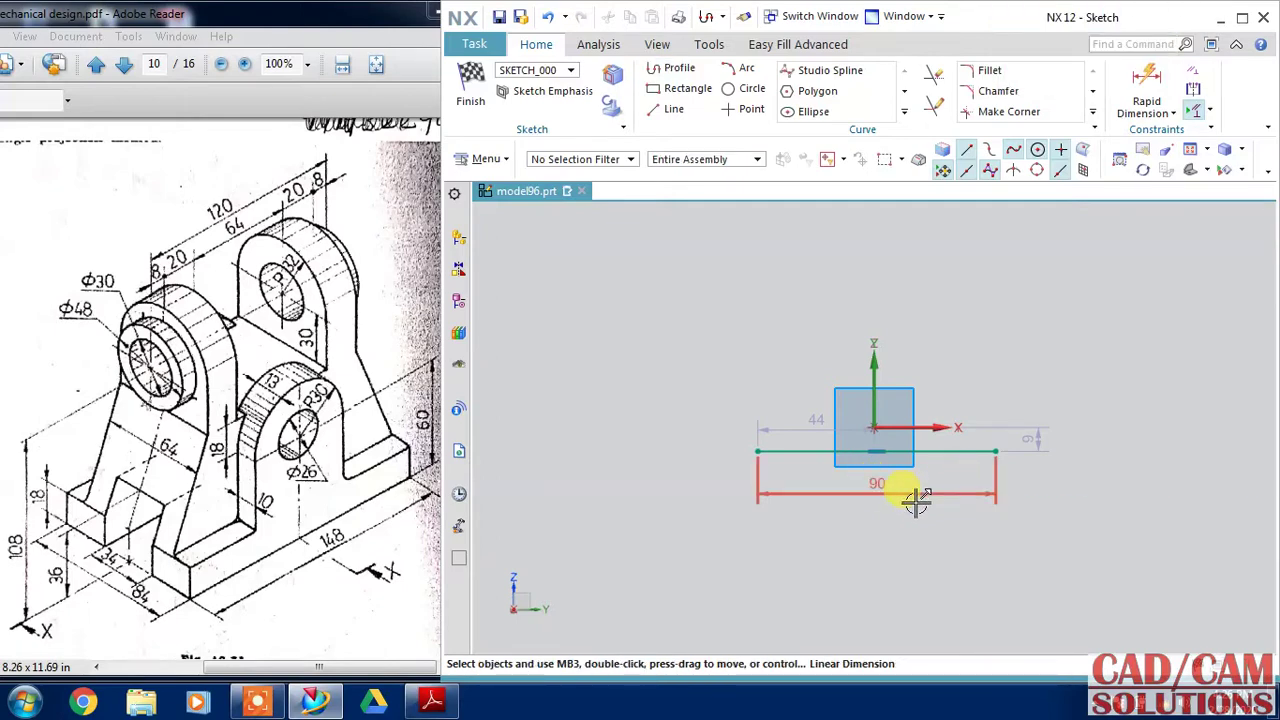
Set the base line length to 148 and constrain its midpoint to the sketch origin
double_click(816, 493)
text(148)
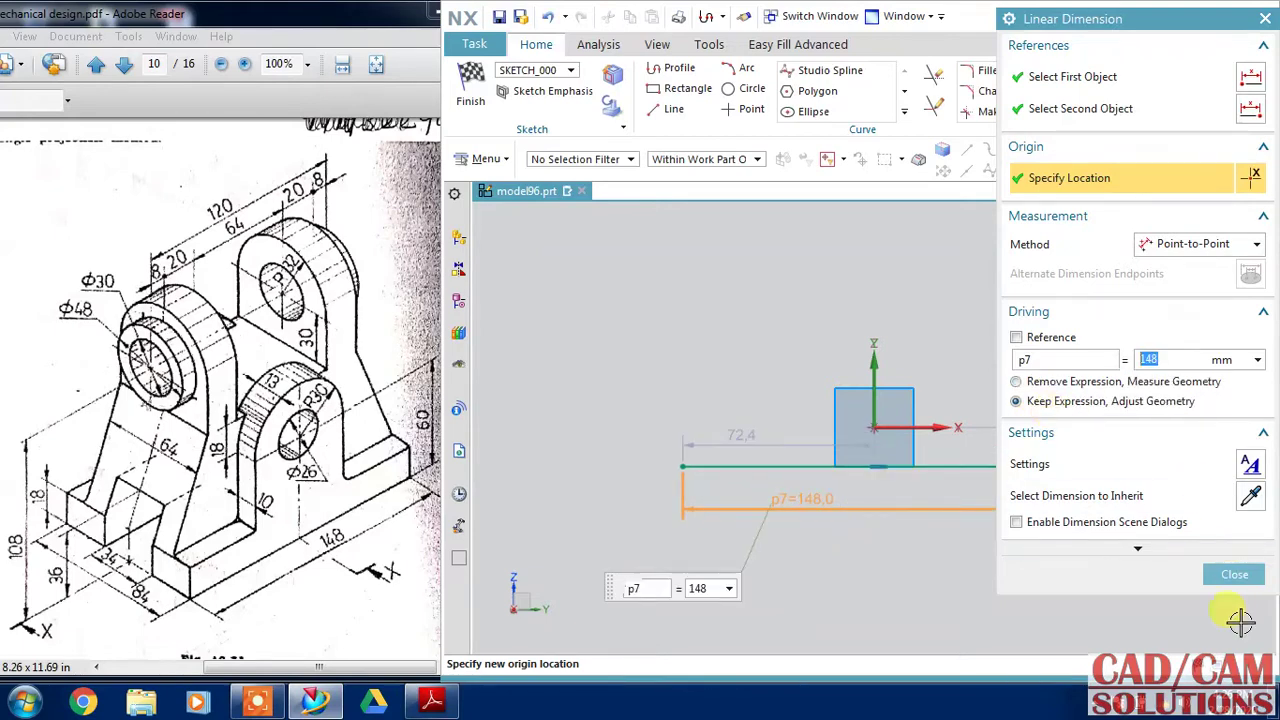
click(1233, 577)
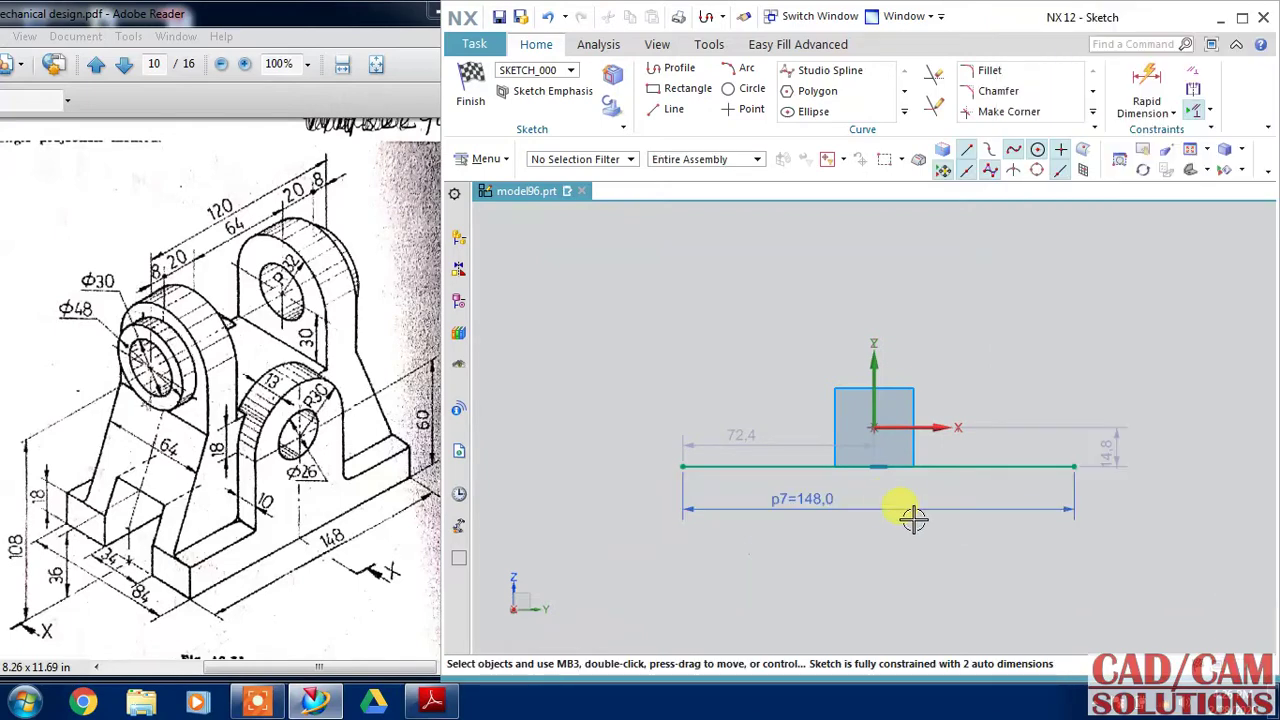
click(875, 467)
click(877, 430)
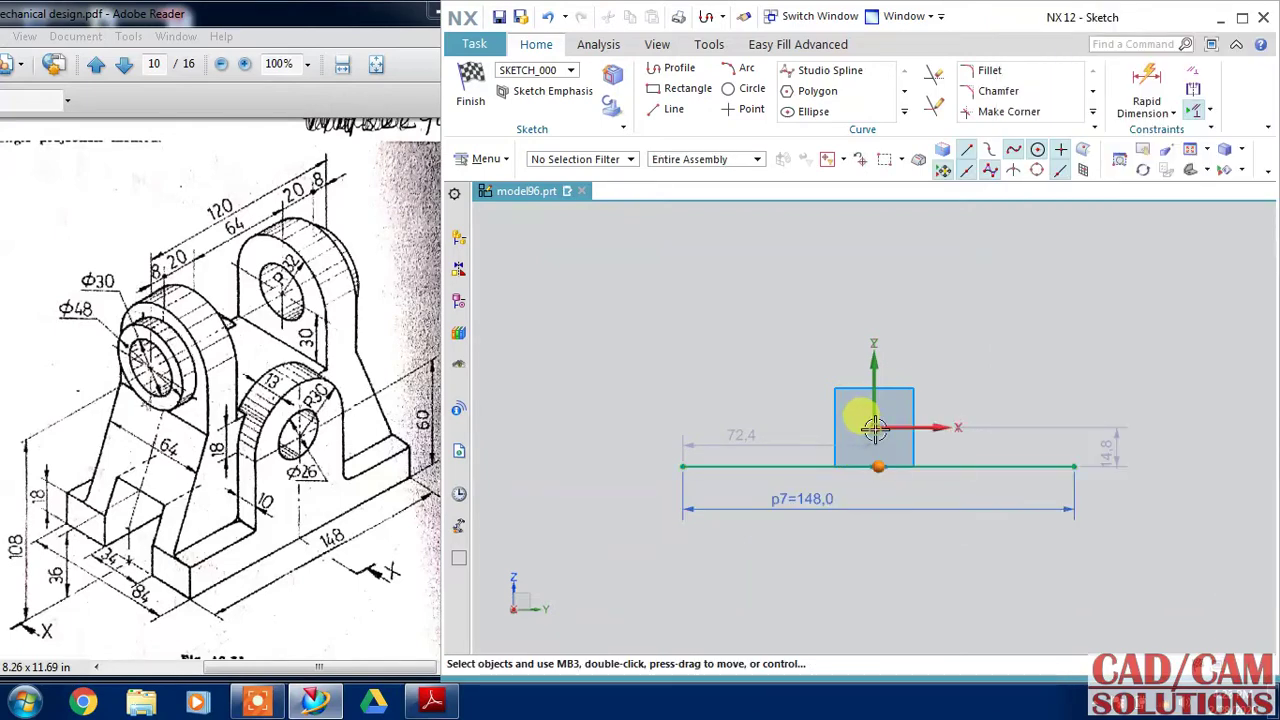
click(874, 428)
click(905, 402)
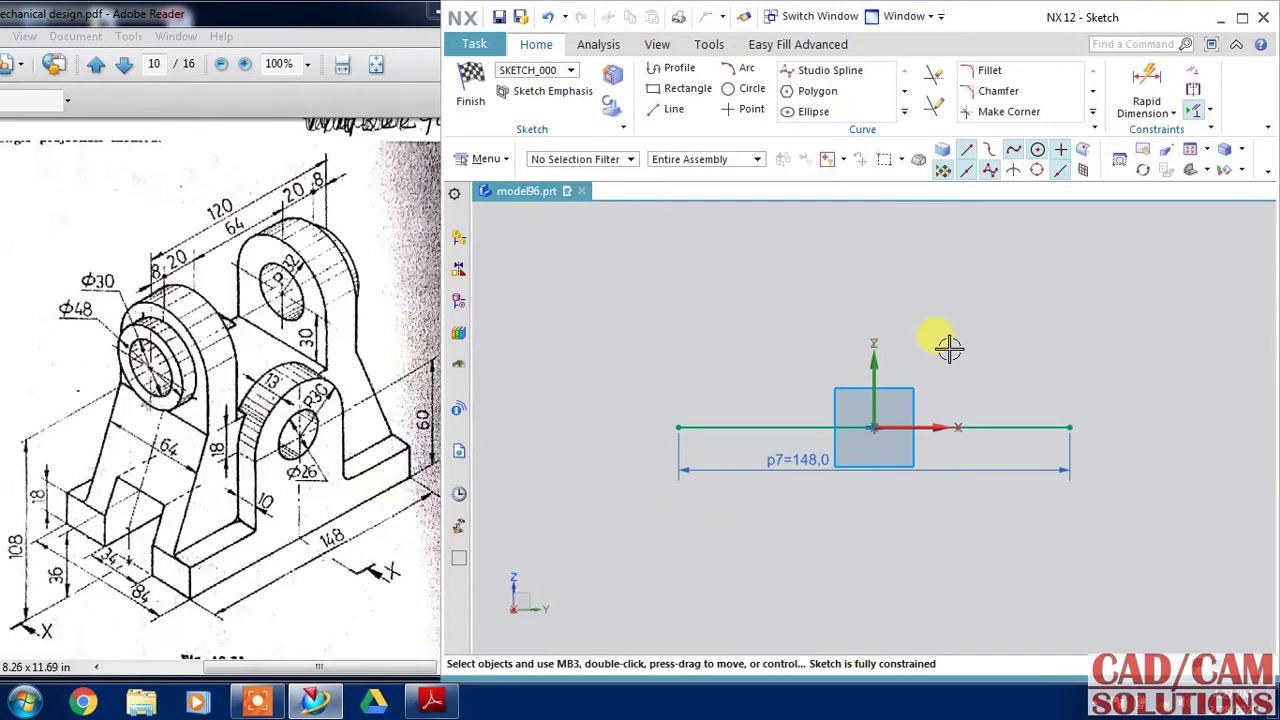
Draw a closed stepped outline on the base line: 17-high side steps around a tall central upright
click(672, 68)
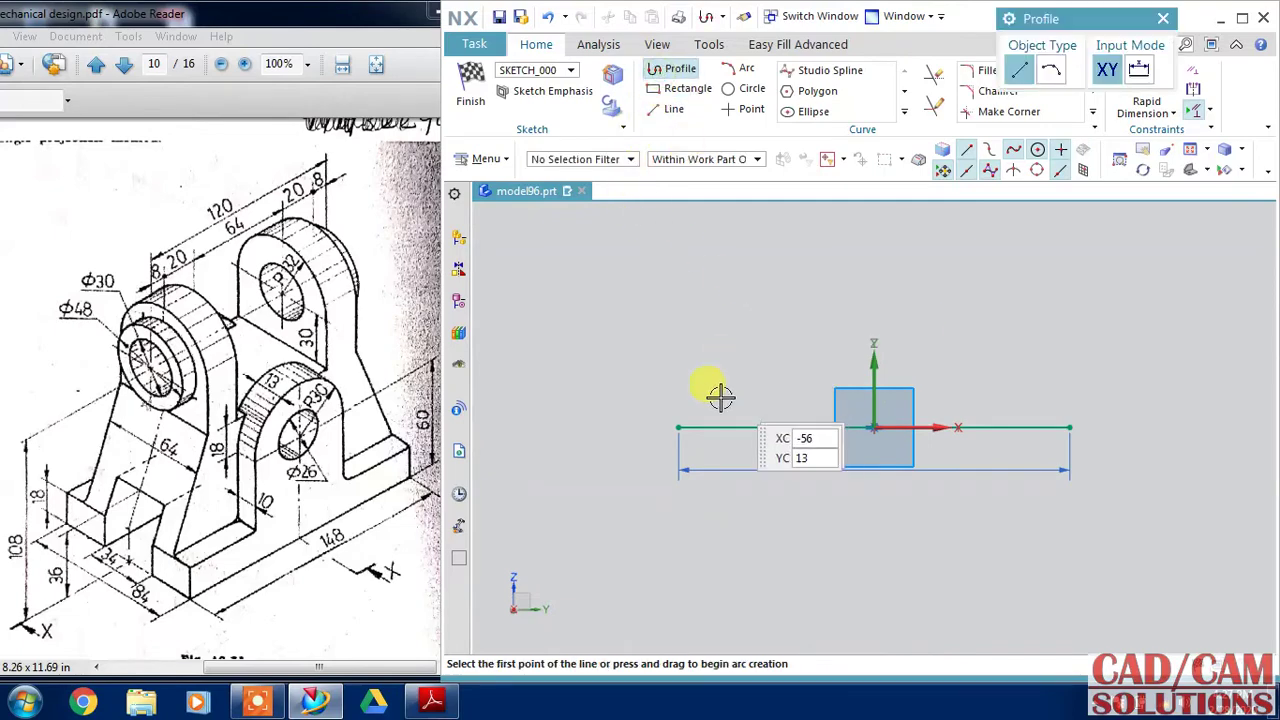
click(678, 427)
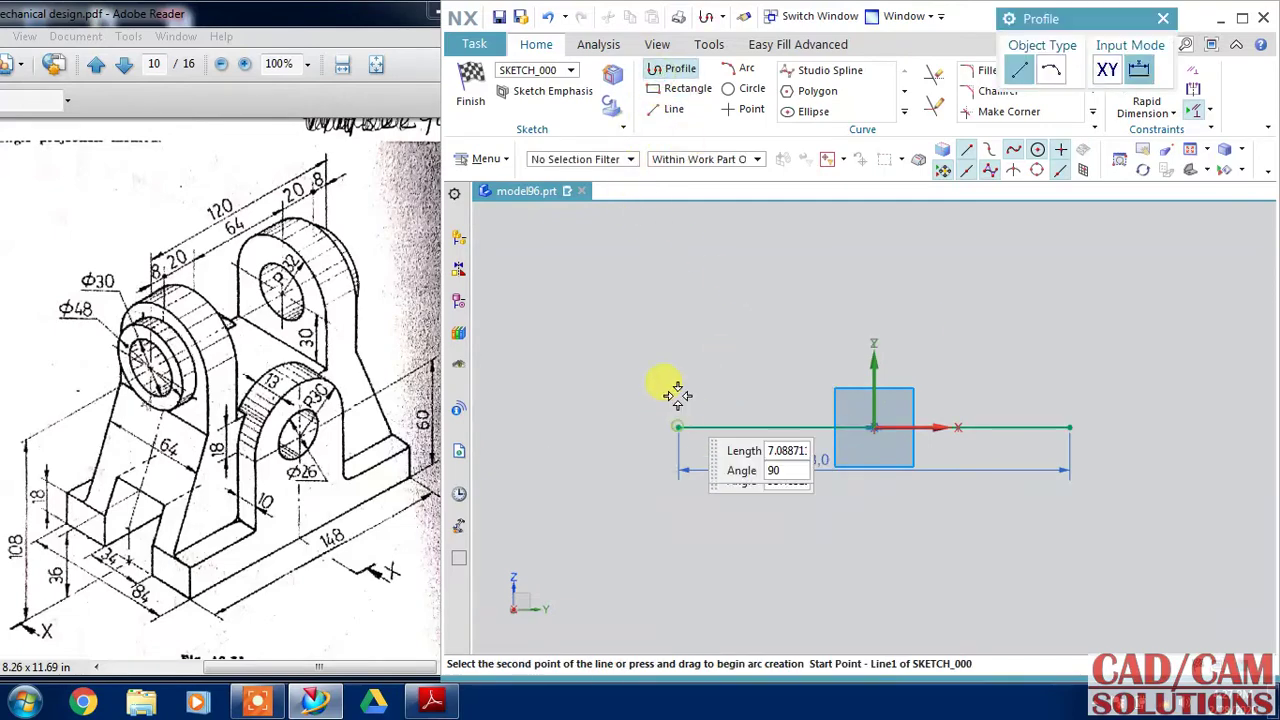
click(678, 382)
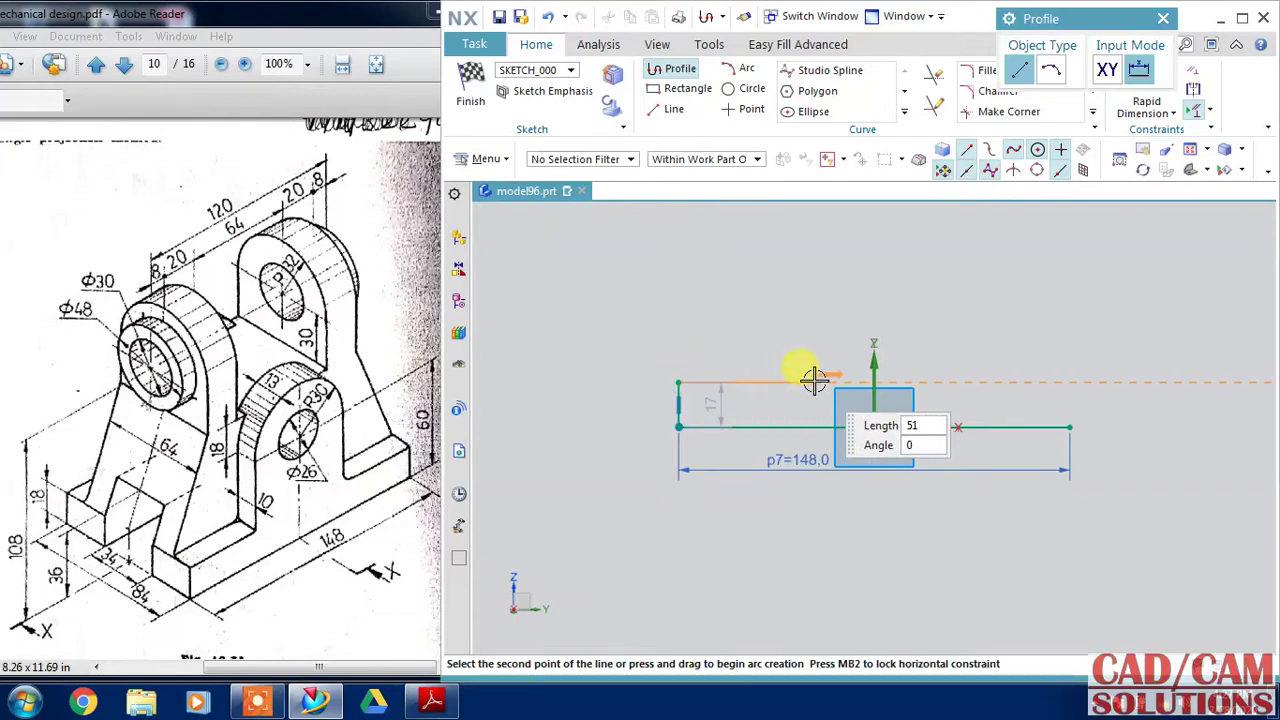
click(812, 382)
click(812, 252)
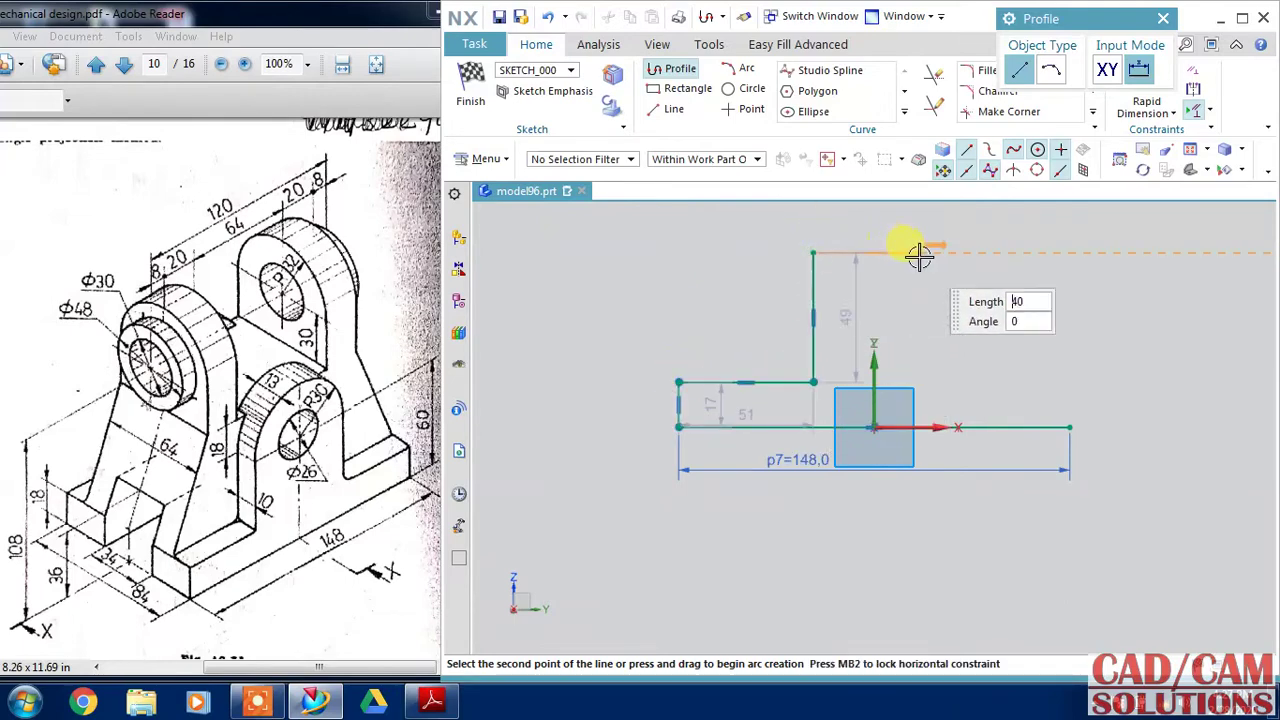
click(922, 252)
click(924, 380)
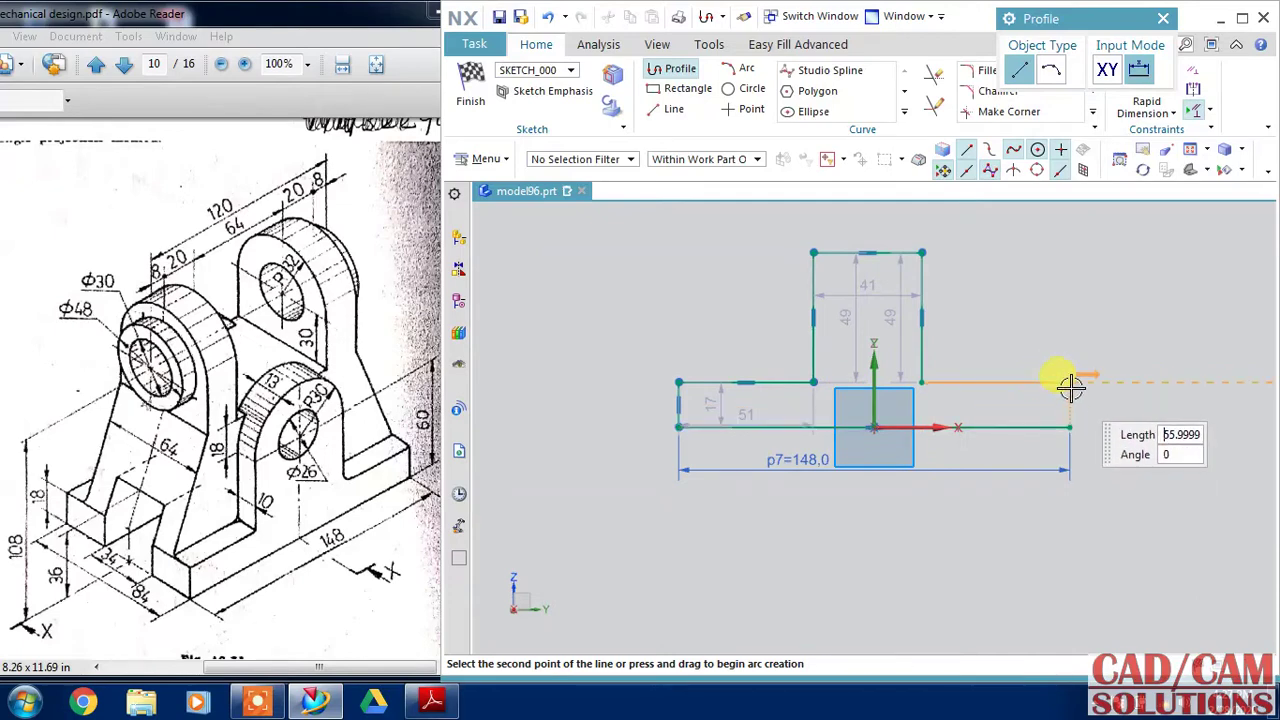
click(1070, 418)
click(1068, 425)
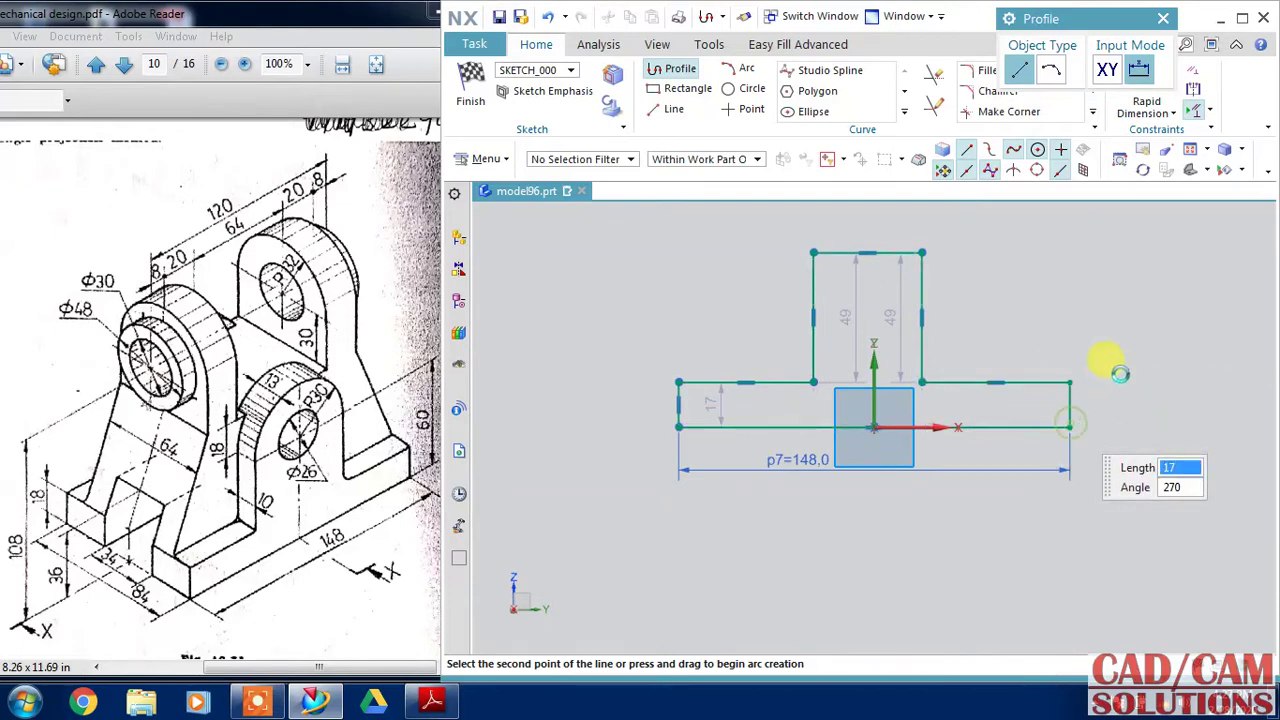
key(Escape)
Centre the top edge's midpoint on the sketch's vertical axis
click(867, 253)
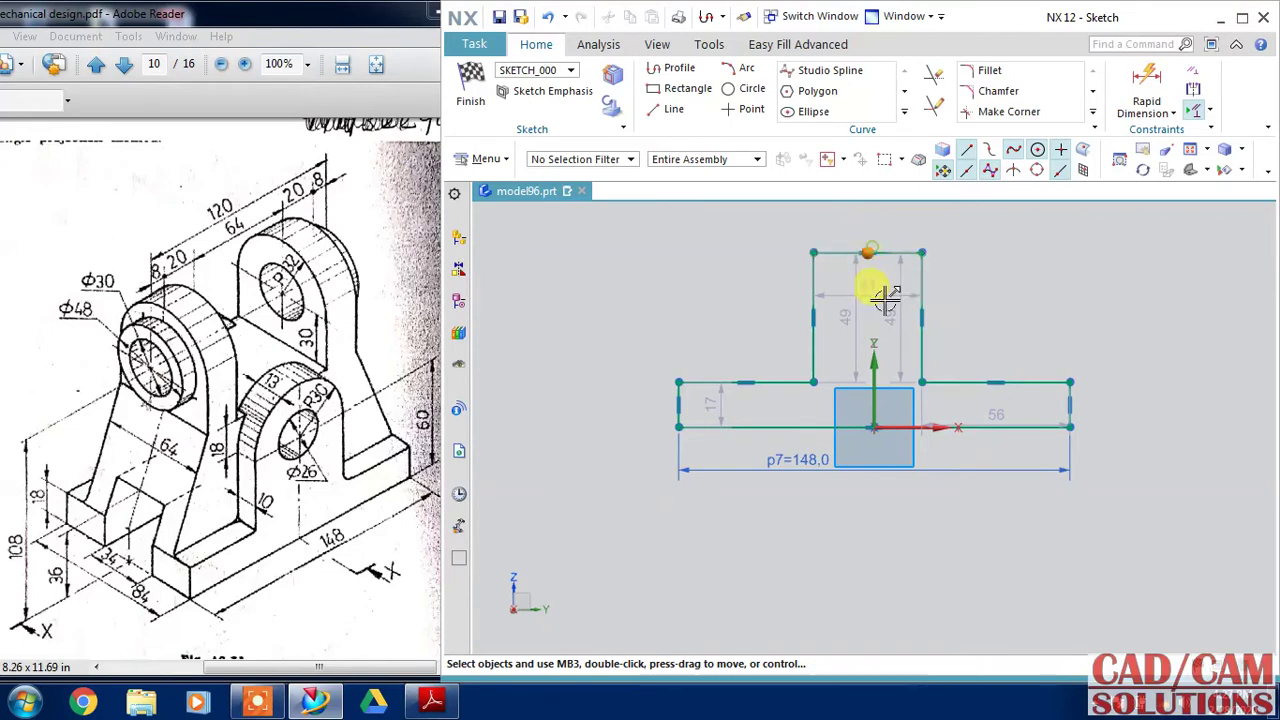
click(875, 365)
click(910, 338)
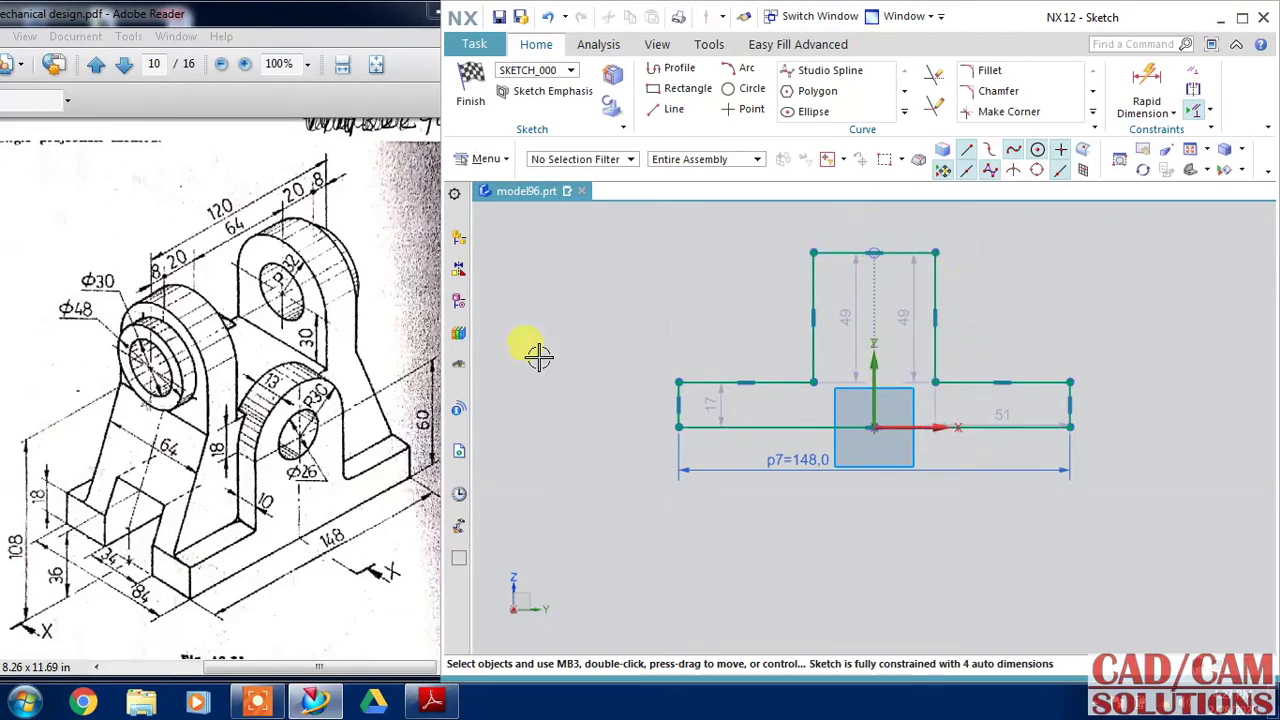
Dimension the outline's top width to 60 and the left side height to 18
click(1147, 100)
click(900, 229)
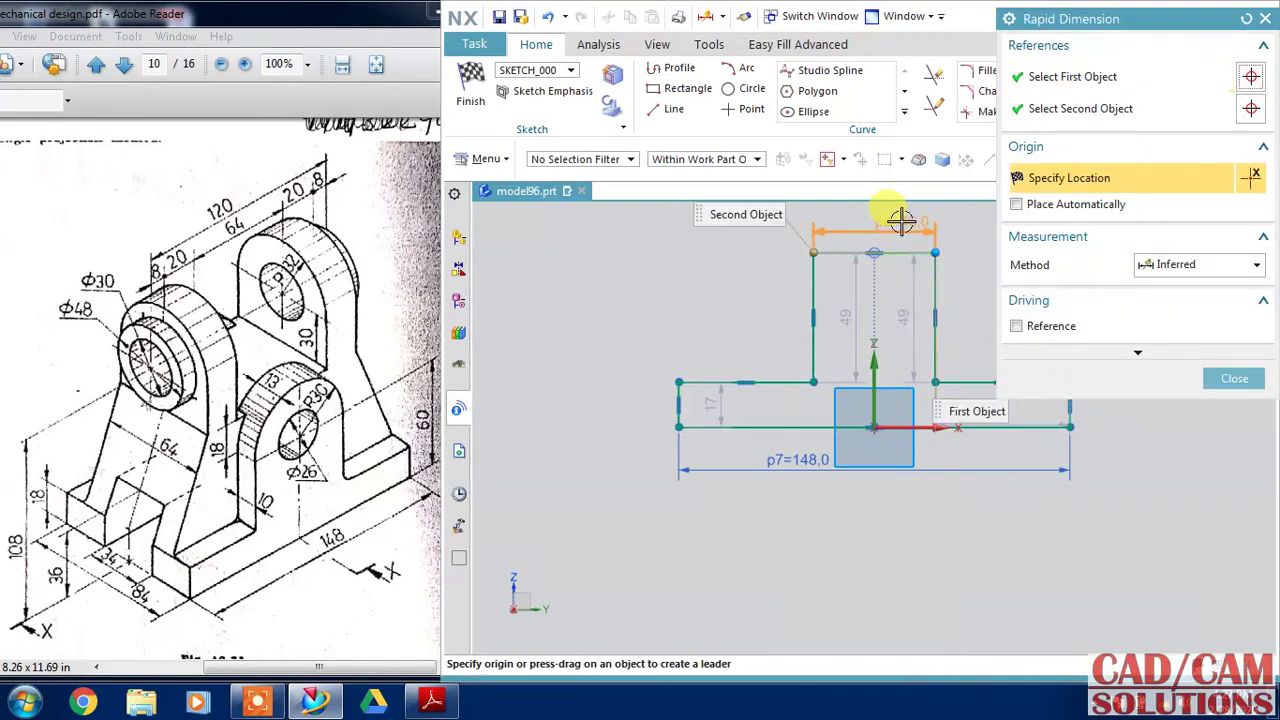
click(898, 216)
text(50)
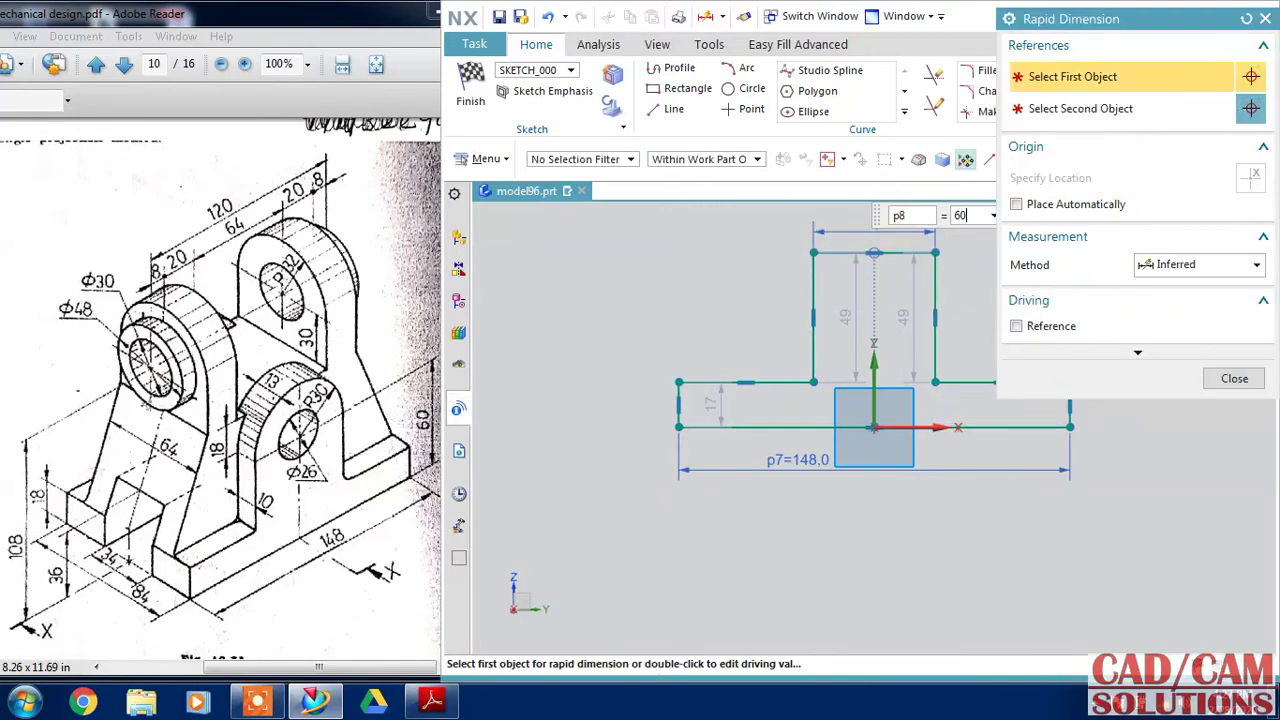
key(Return)
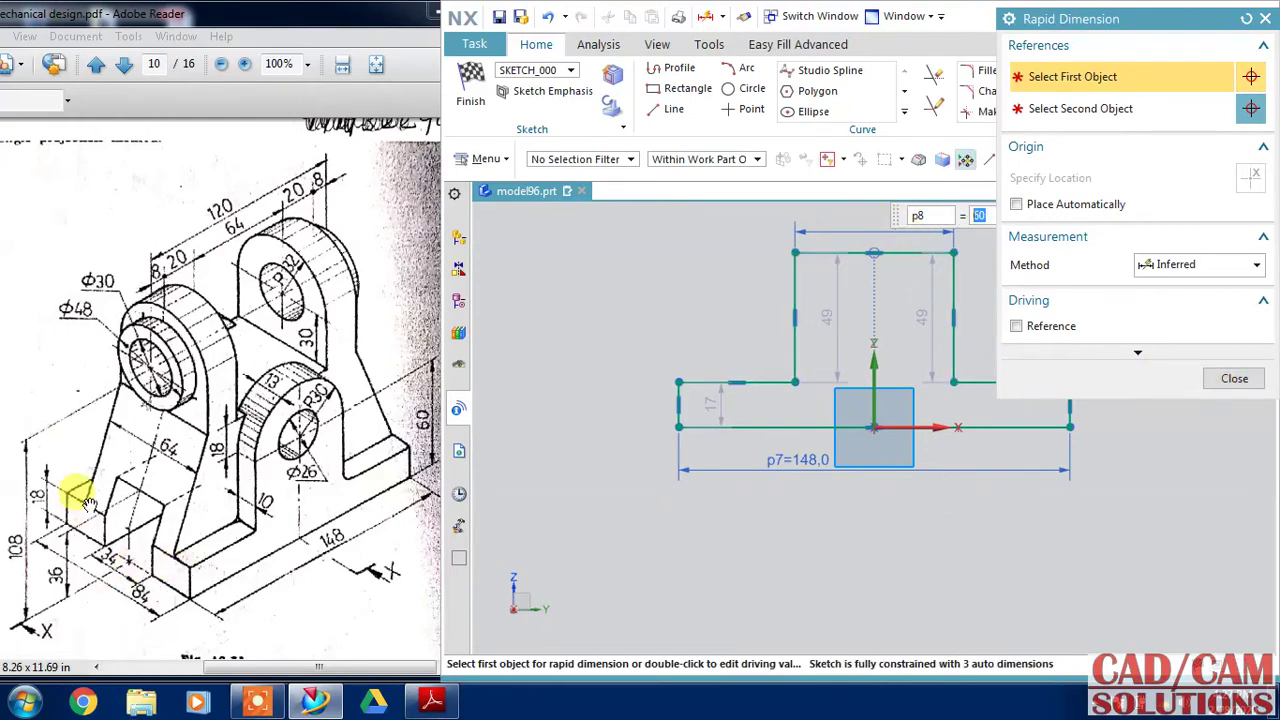
click(700, 402)
click(706, 403)
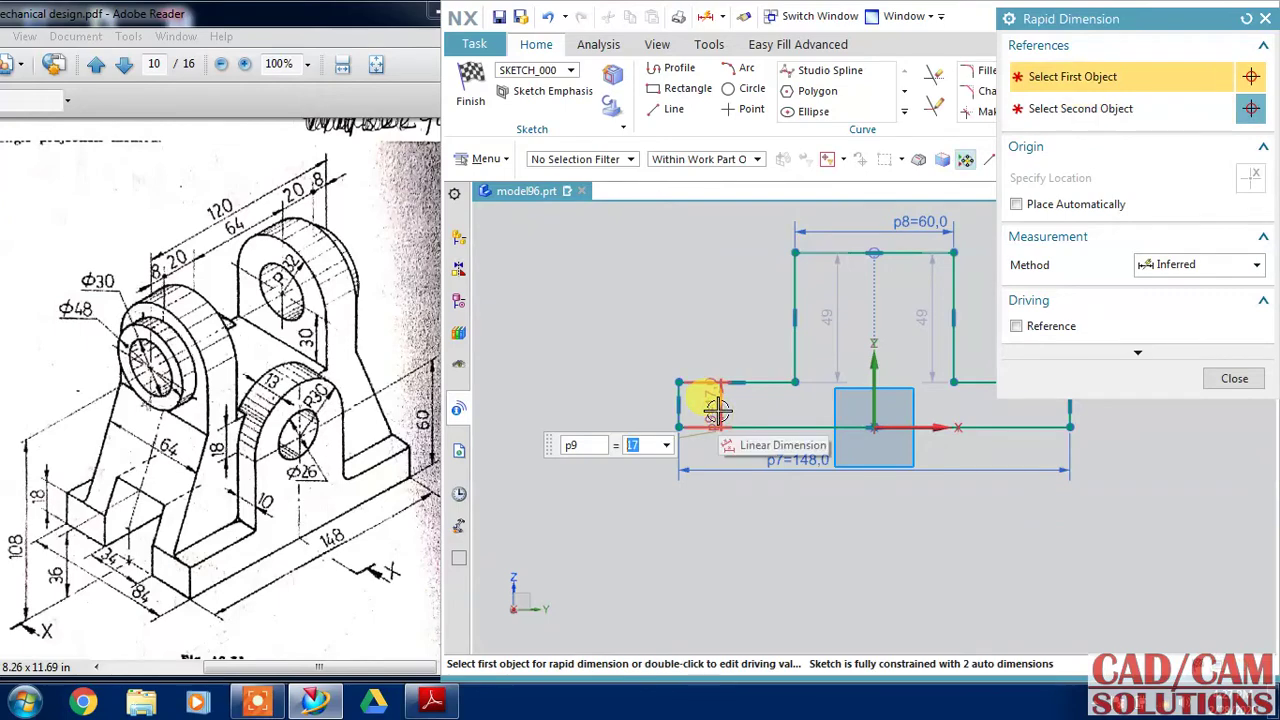
text(1)
key(Return)
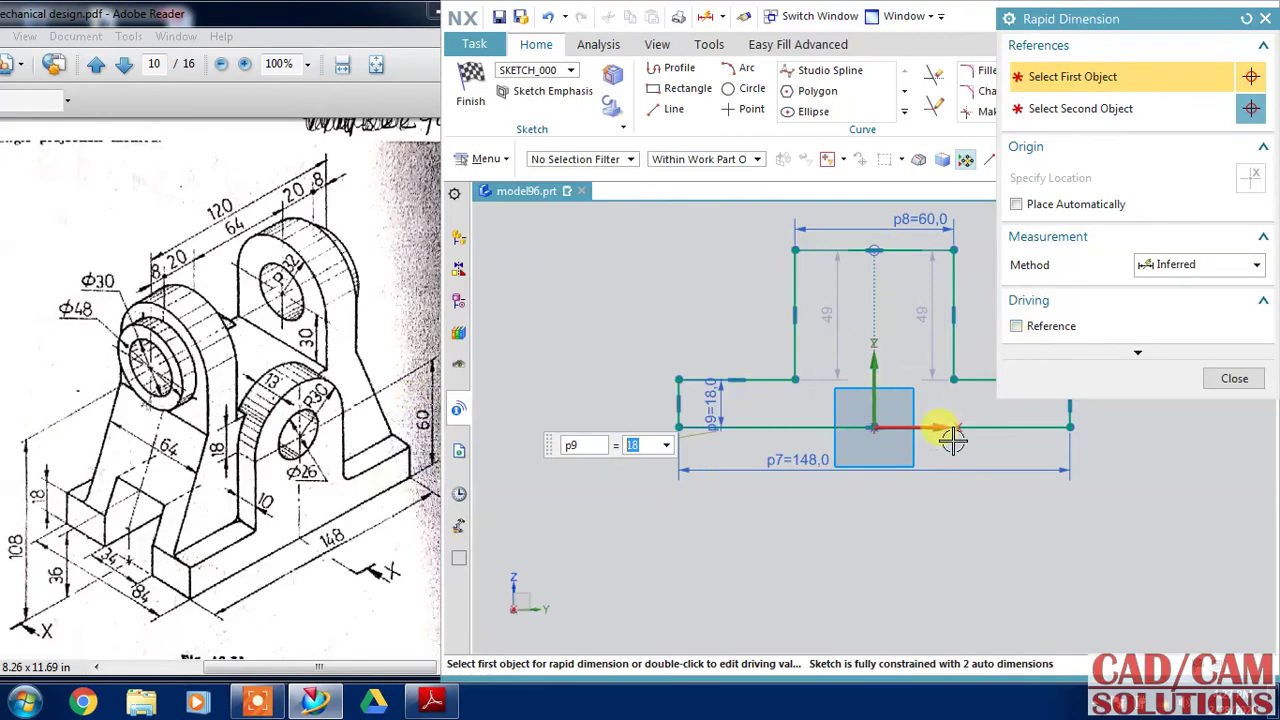
Add a 60 overall height dimension from the base line to the top edge
click(880, 425)
click(860, 248)
click(860, 248)
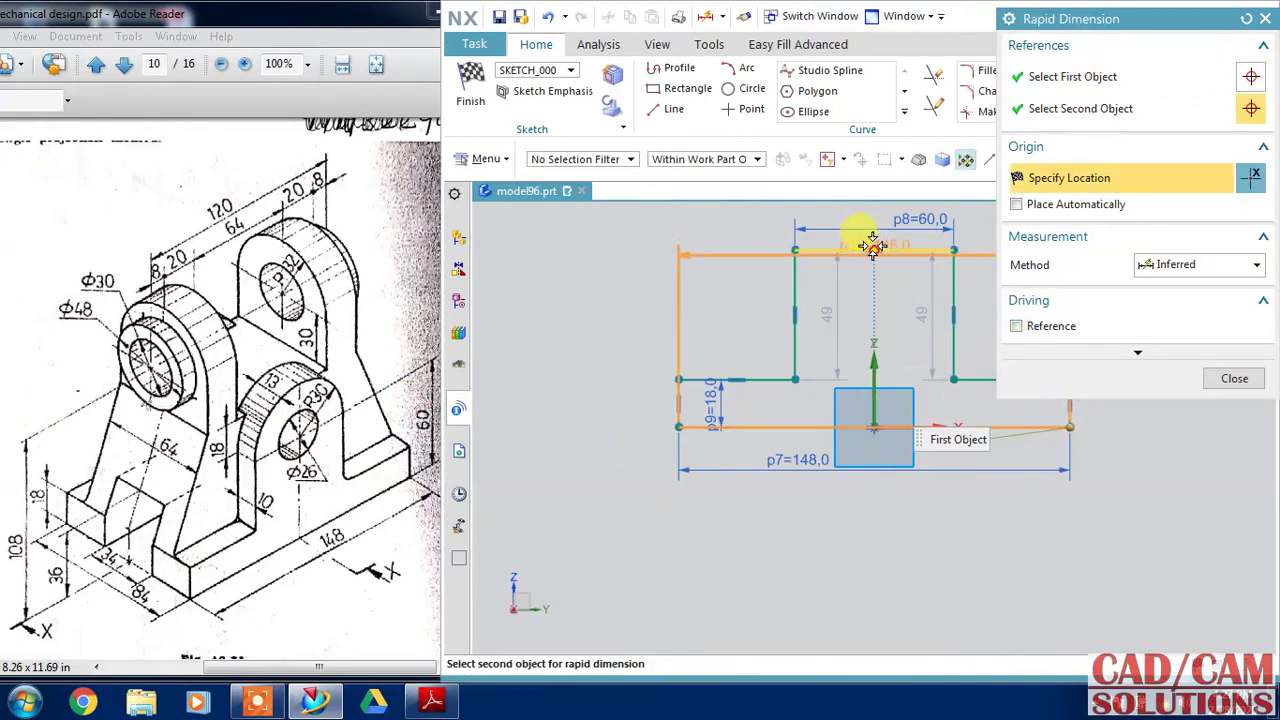
click(624, 342)
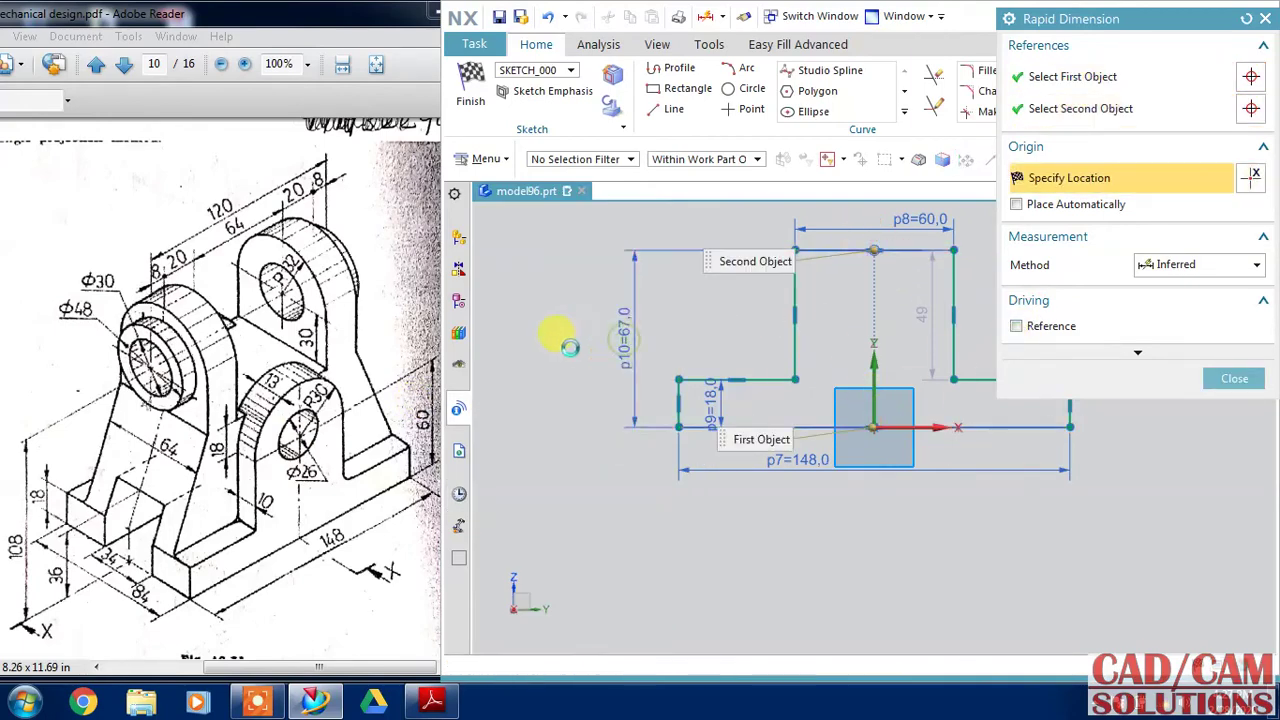
text(60)
key(Return)
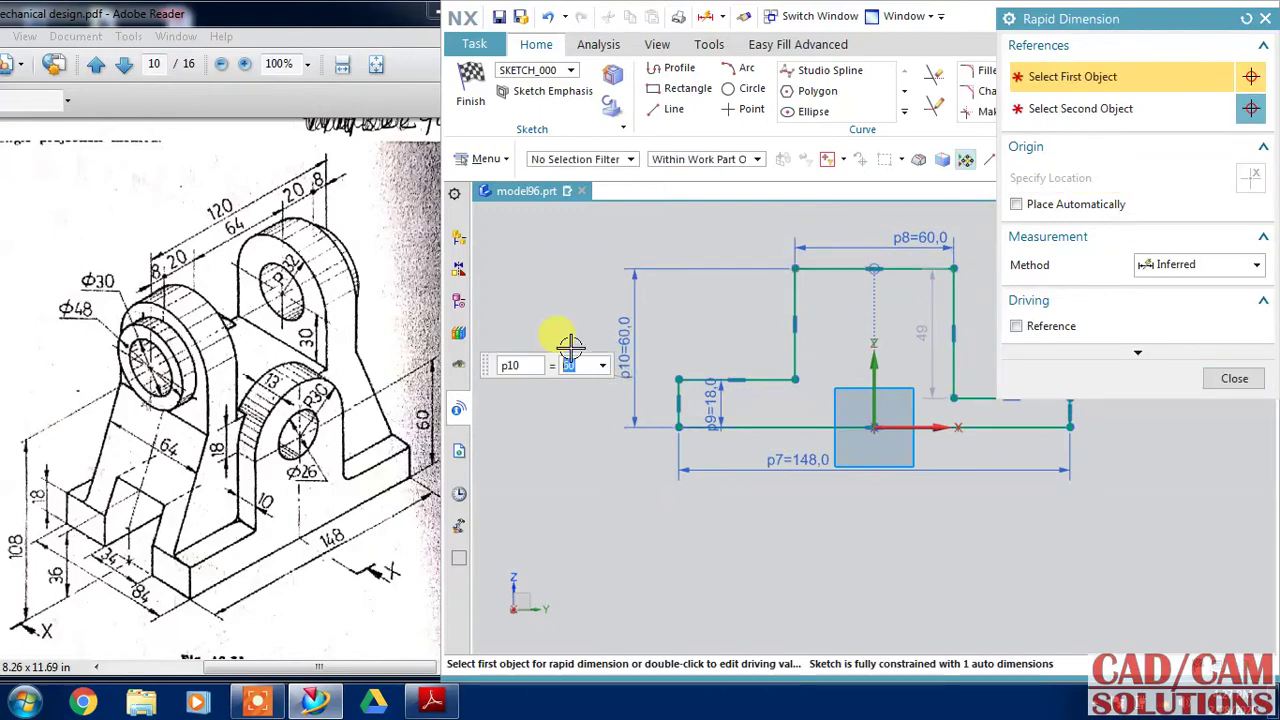
click(1231, 379)
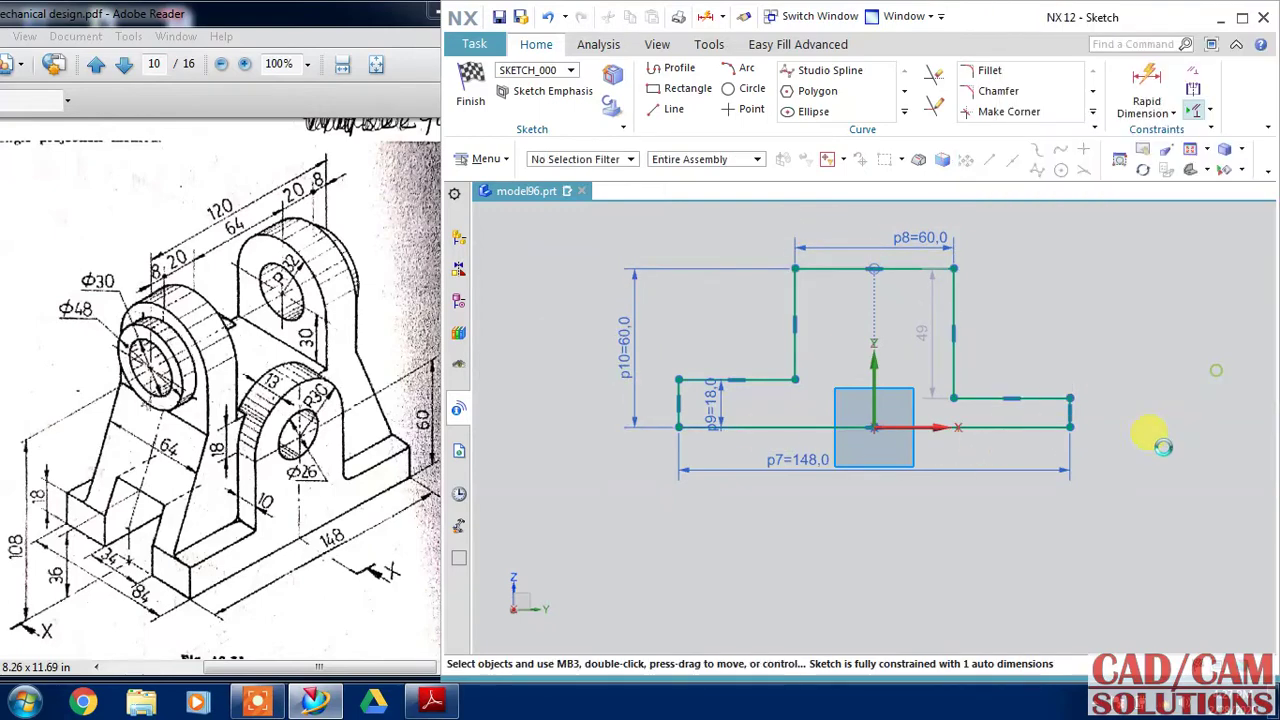
Make the right base step line collinear with the left one
click(765, 379)
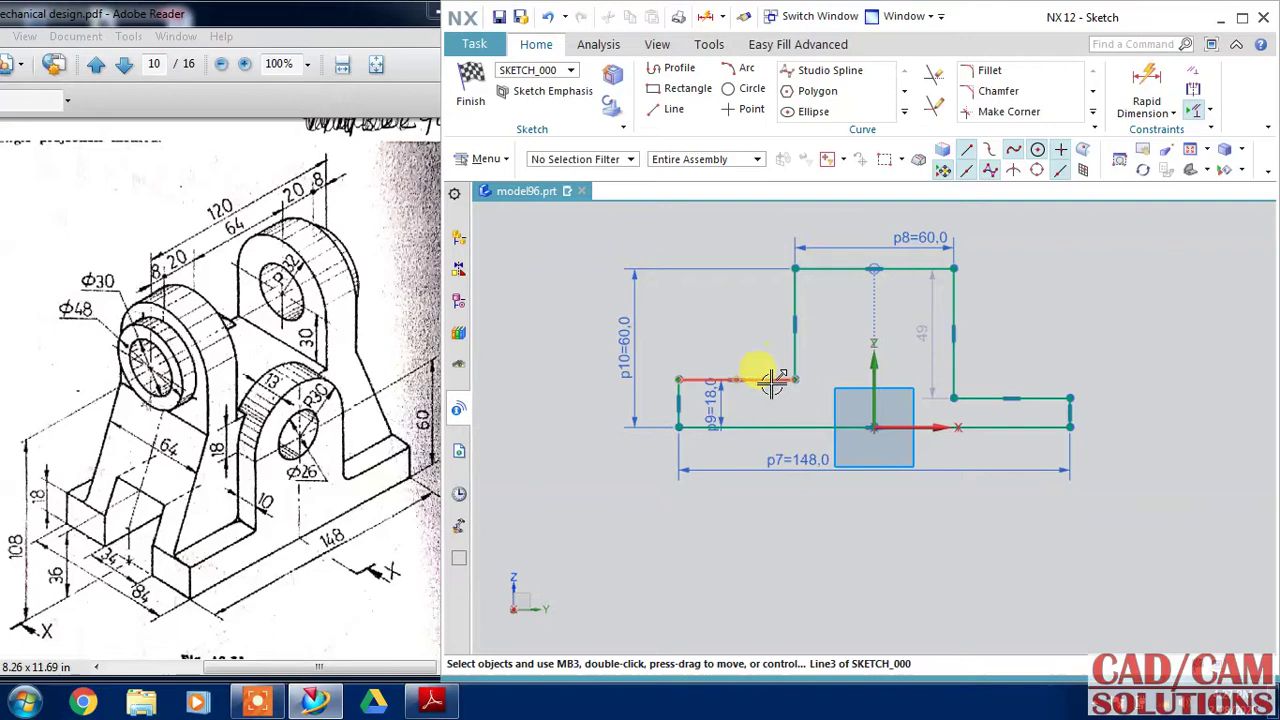
click(979, 399)
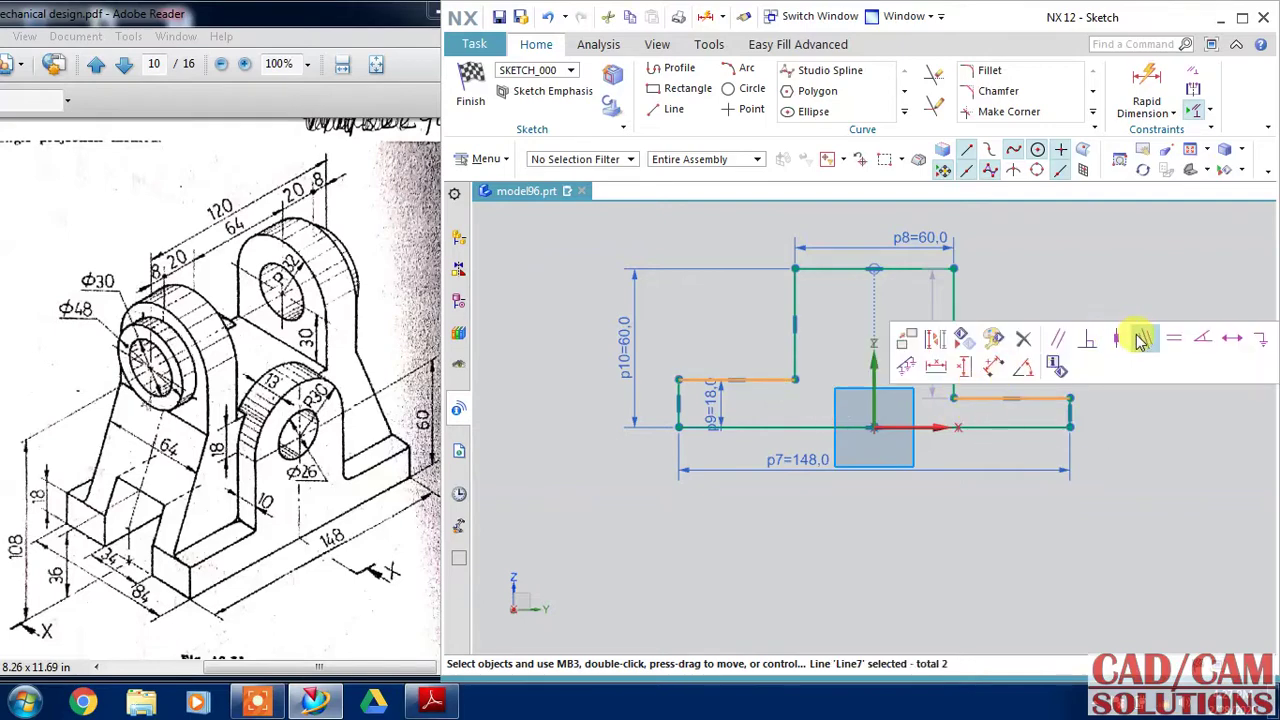
click(1136, 334)
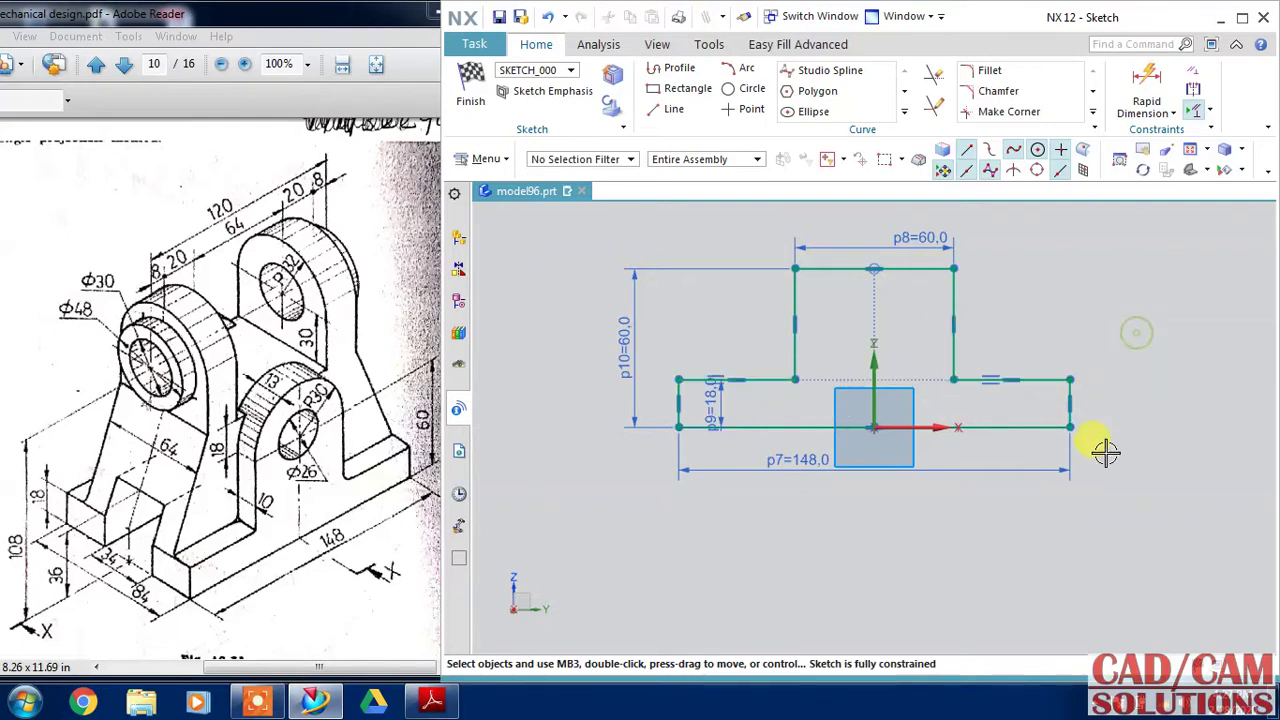
Draw a circle centred on the top line's midpoint through its ends, and convert the top line to reference
click(750, 88)
click(872, 266)
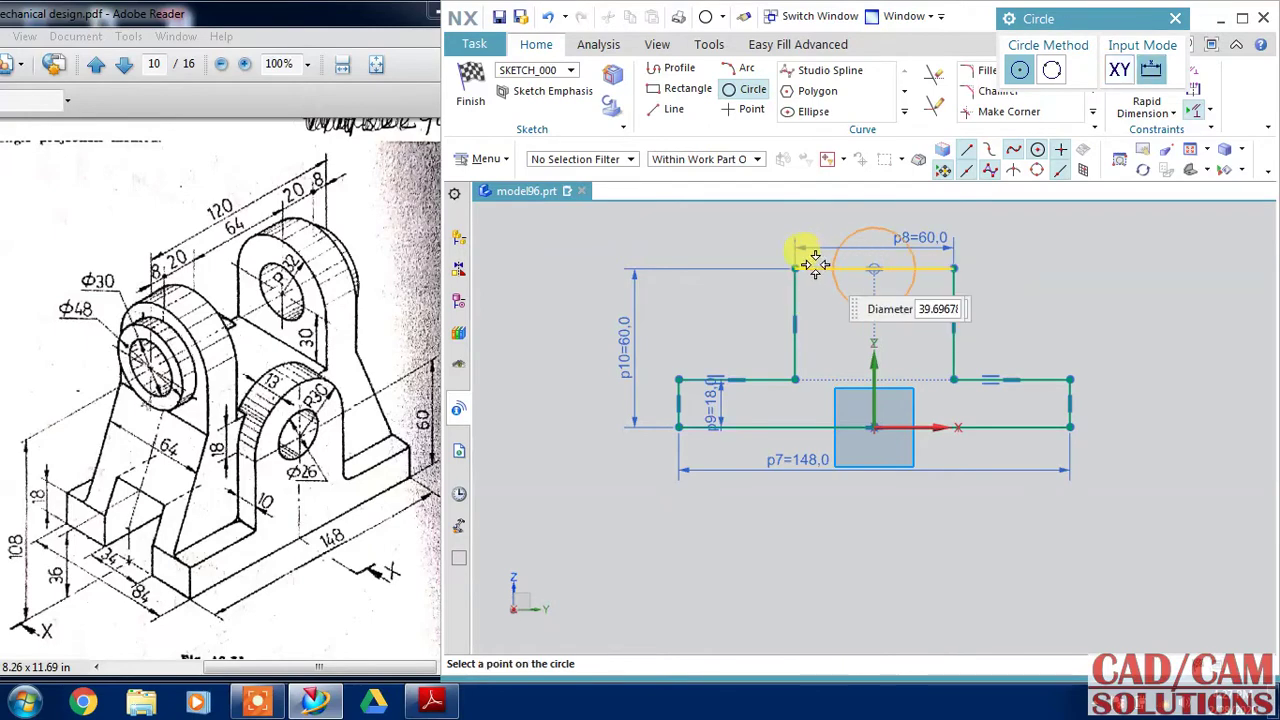
click(795, 268)
key(Escape)
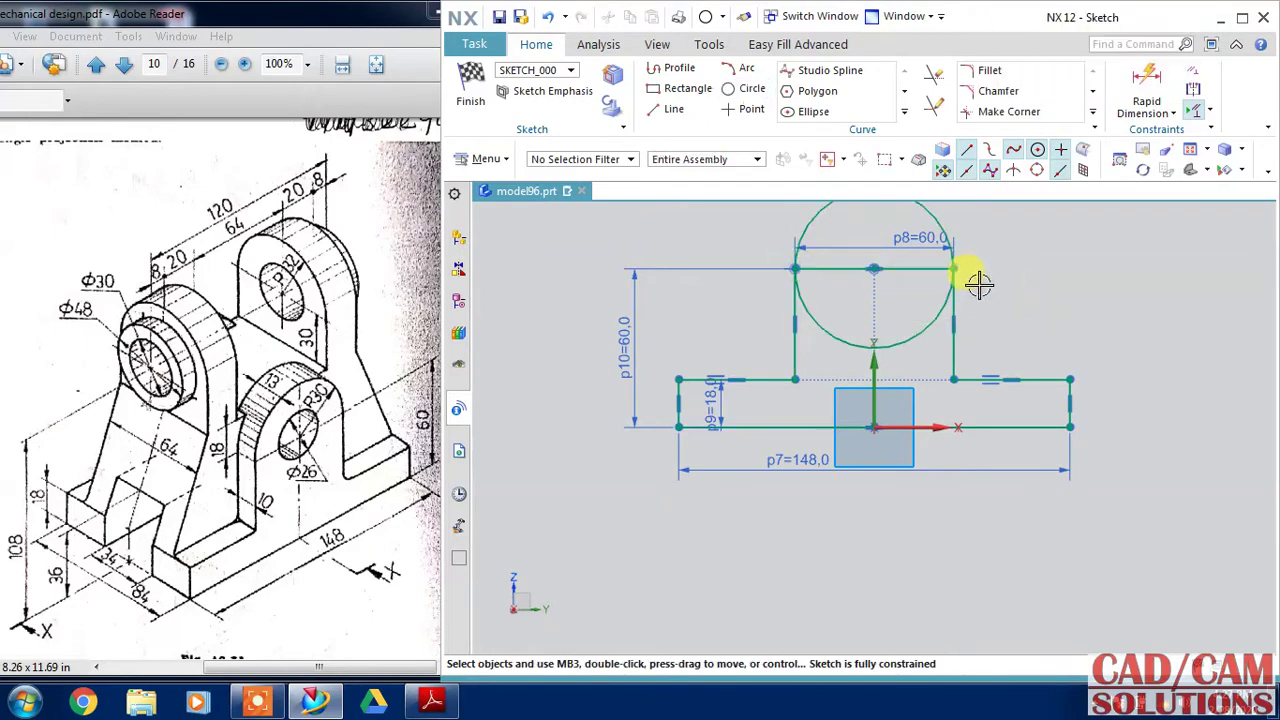
right_click(930, 267)
click(1010, 373)
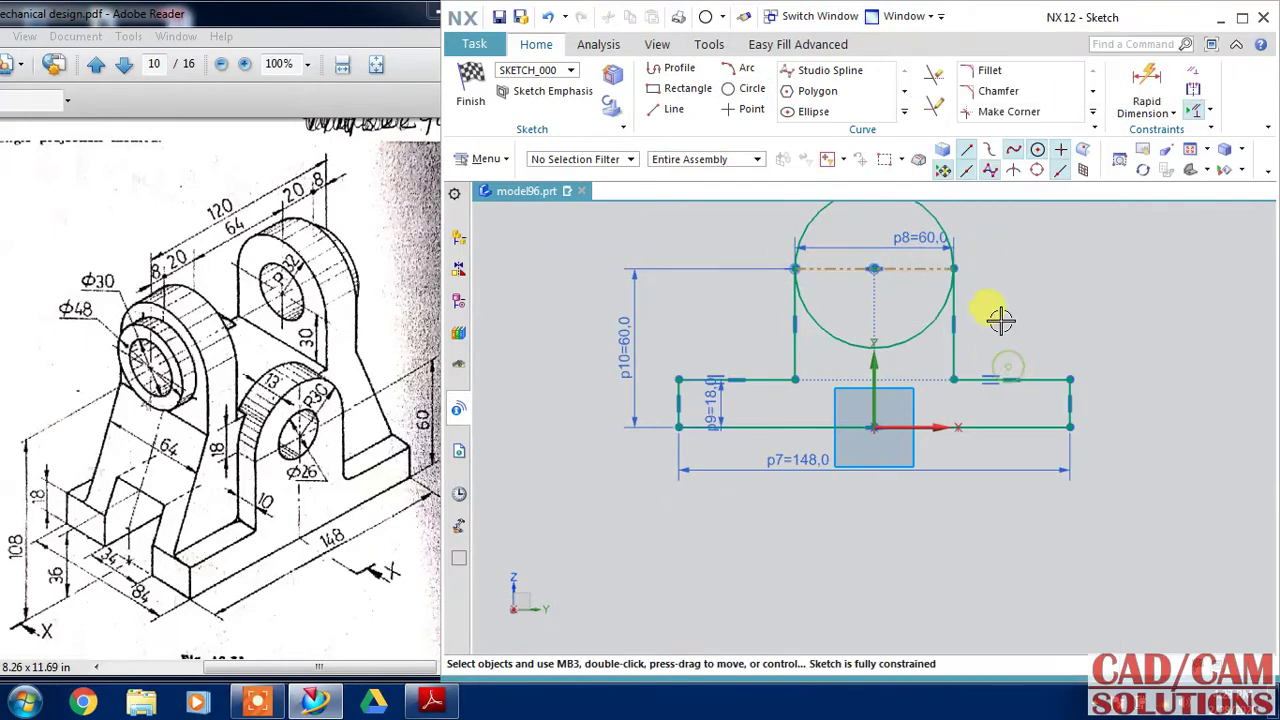
Quick Trim the circle's lower half, leaving a semicircular arc cap
click(935, 321)
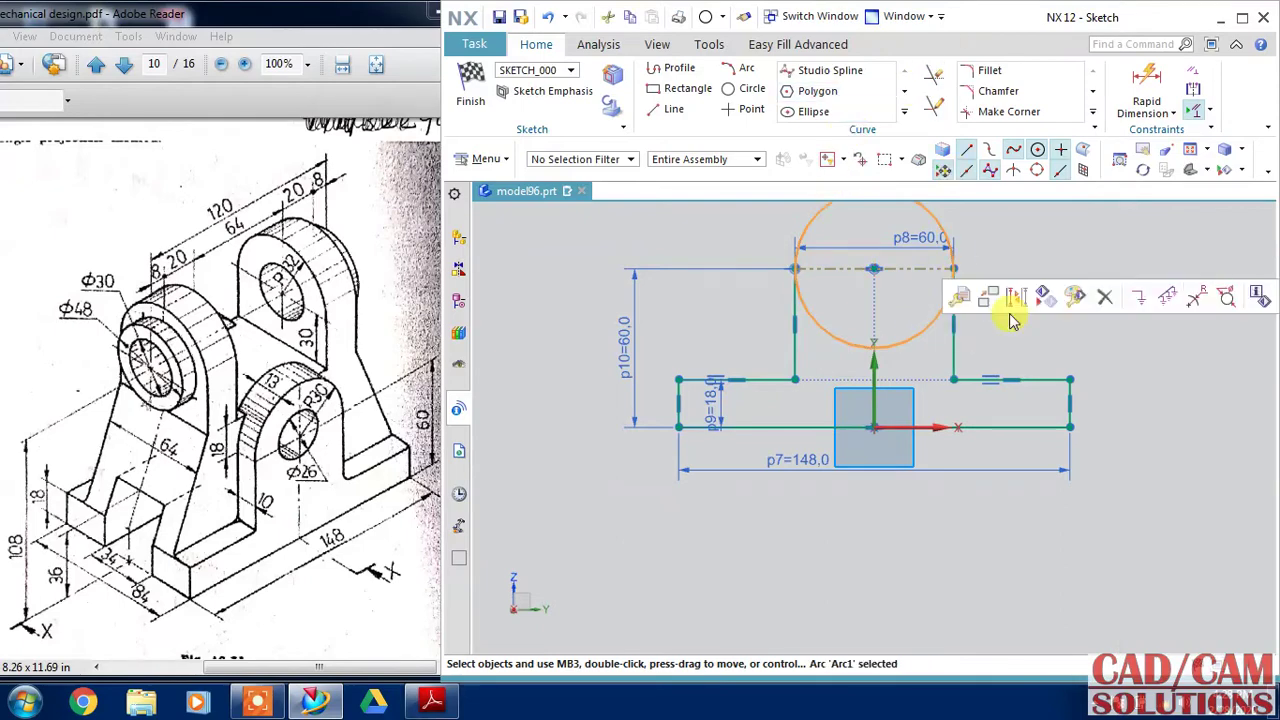
click(933, 76)
click(896, 343)
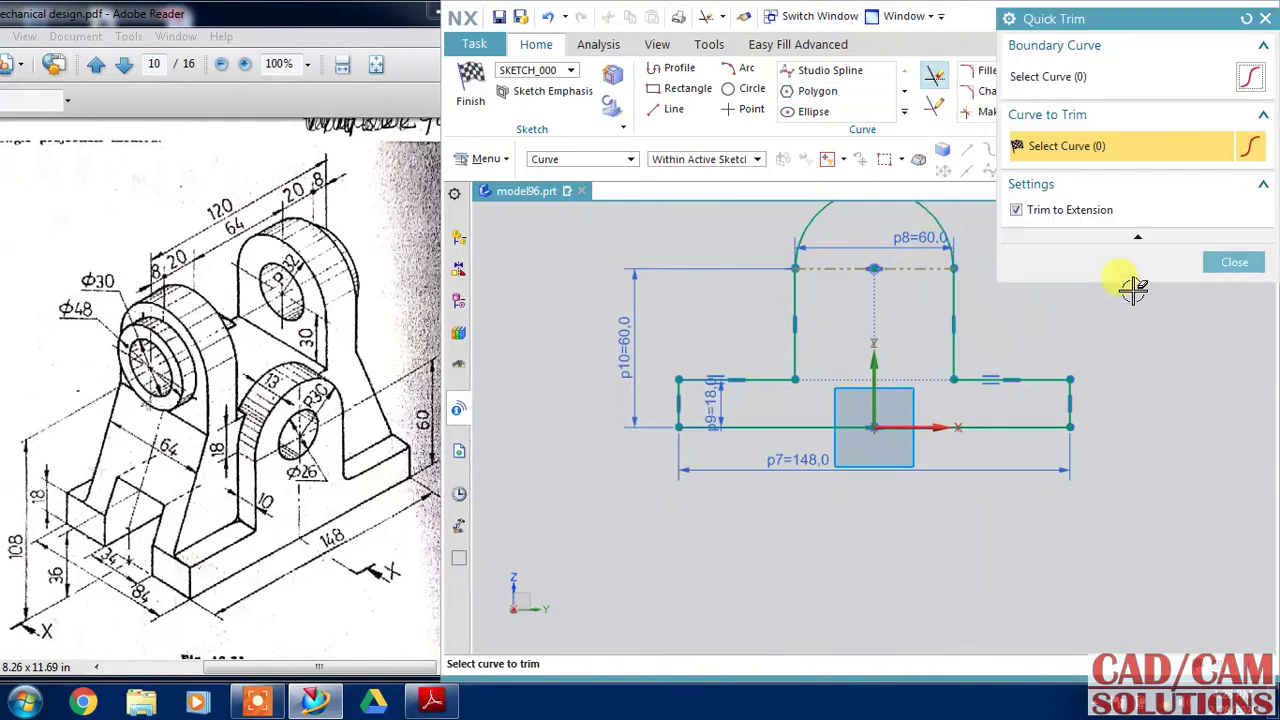
click(1232, 262)
scroll(1120, 357, down, 2)
scroll(1095, 325, down, 1)
scroll(1095, 325, up, 1)
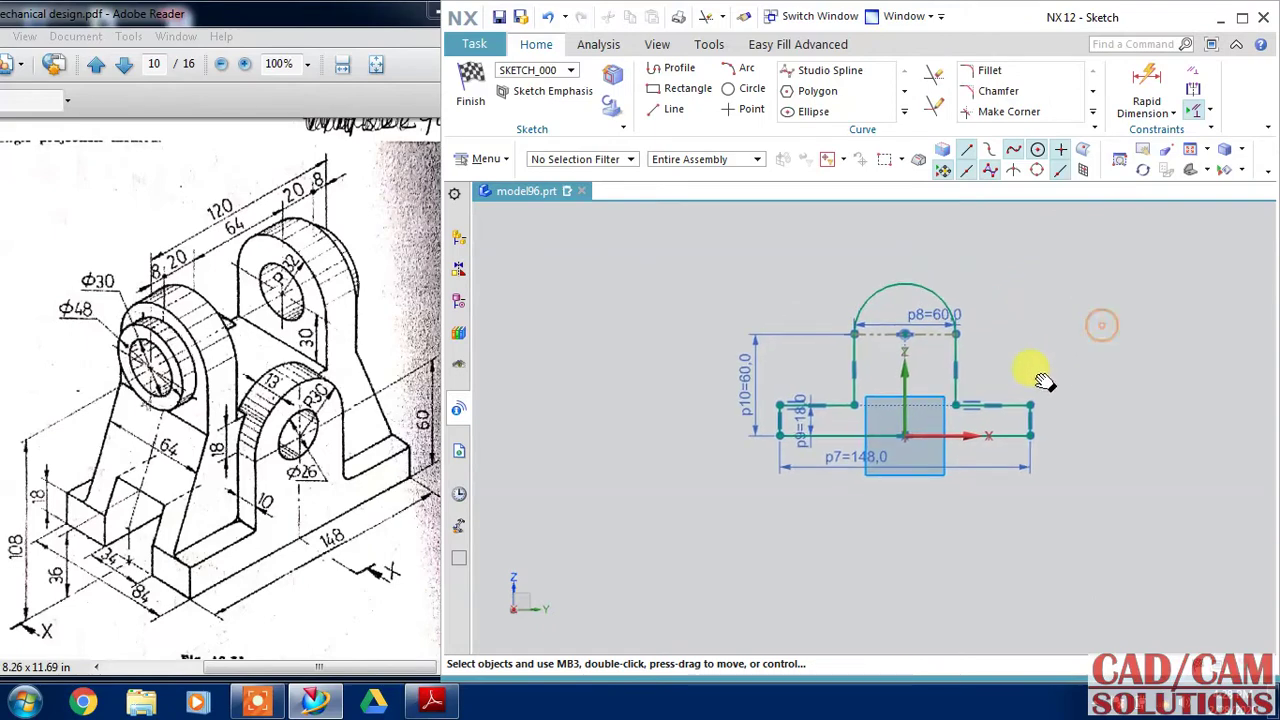
scroll(1043, 381, up, 1)
scroll(647, 475, down, 1)
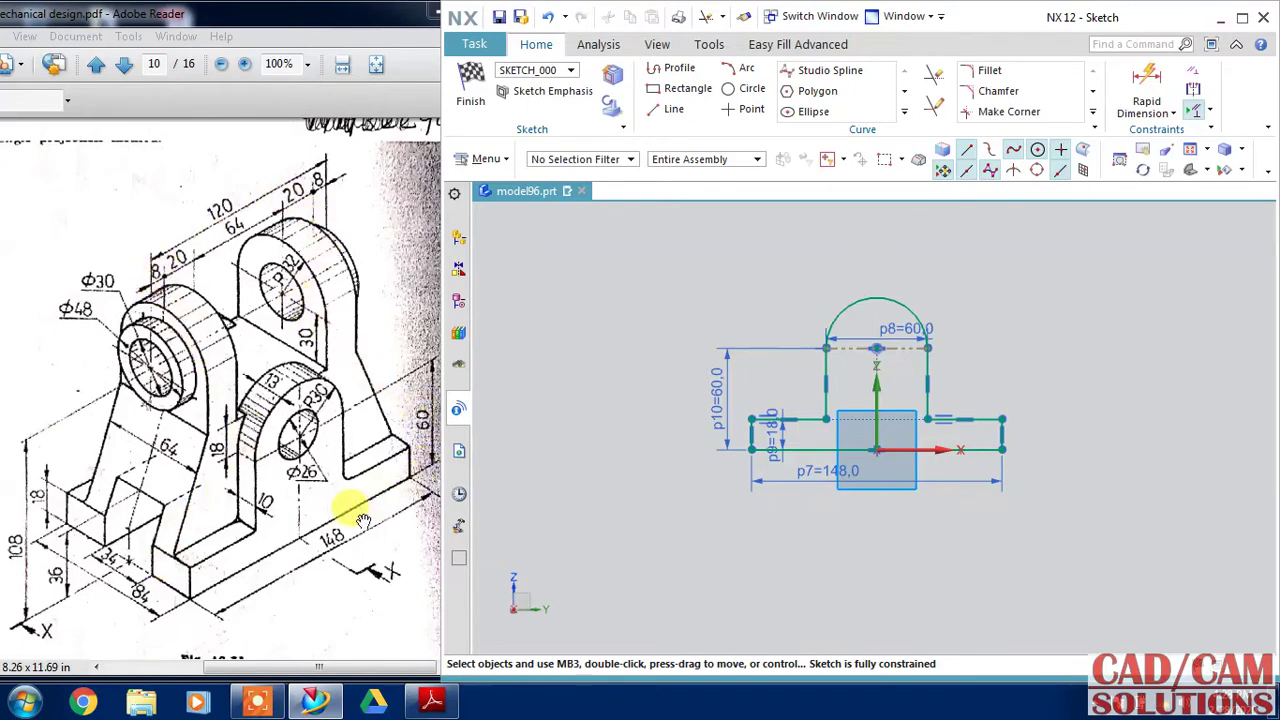
click(458, 493)
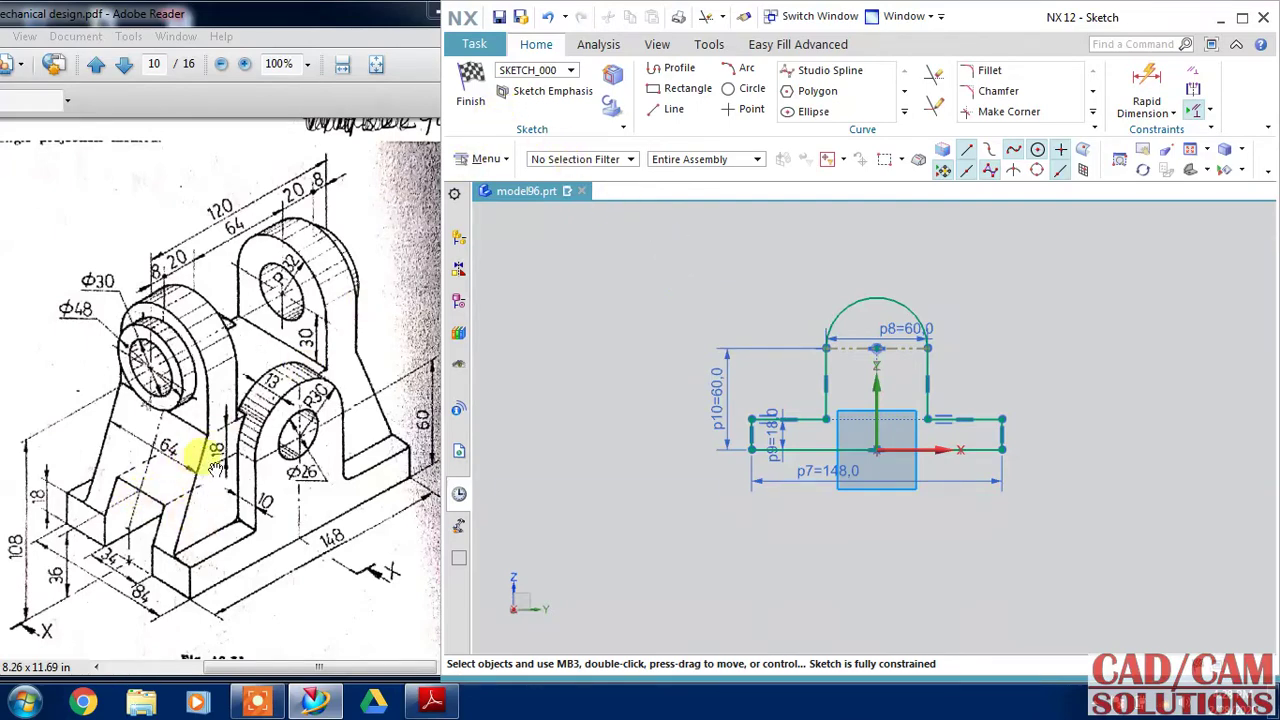
click(458, 409)
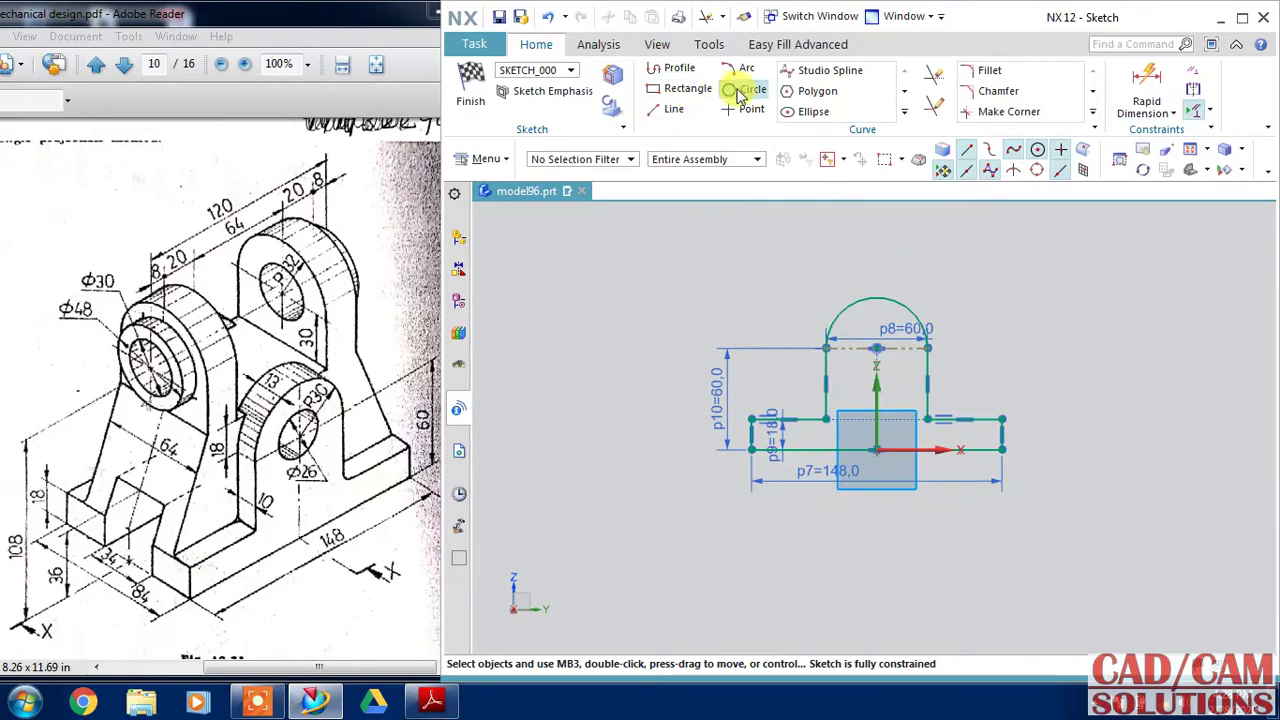
Add a Ø26 circle concentric with the top arc and finish the sketch
click(738, 90)
click(876, 348)
text(26)
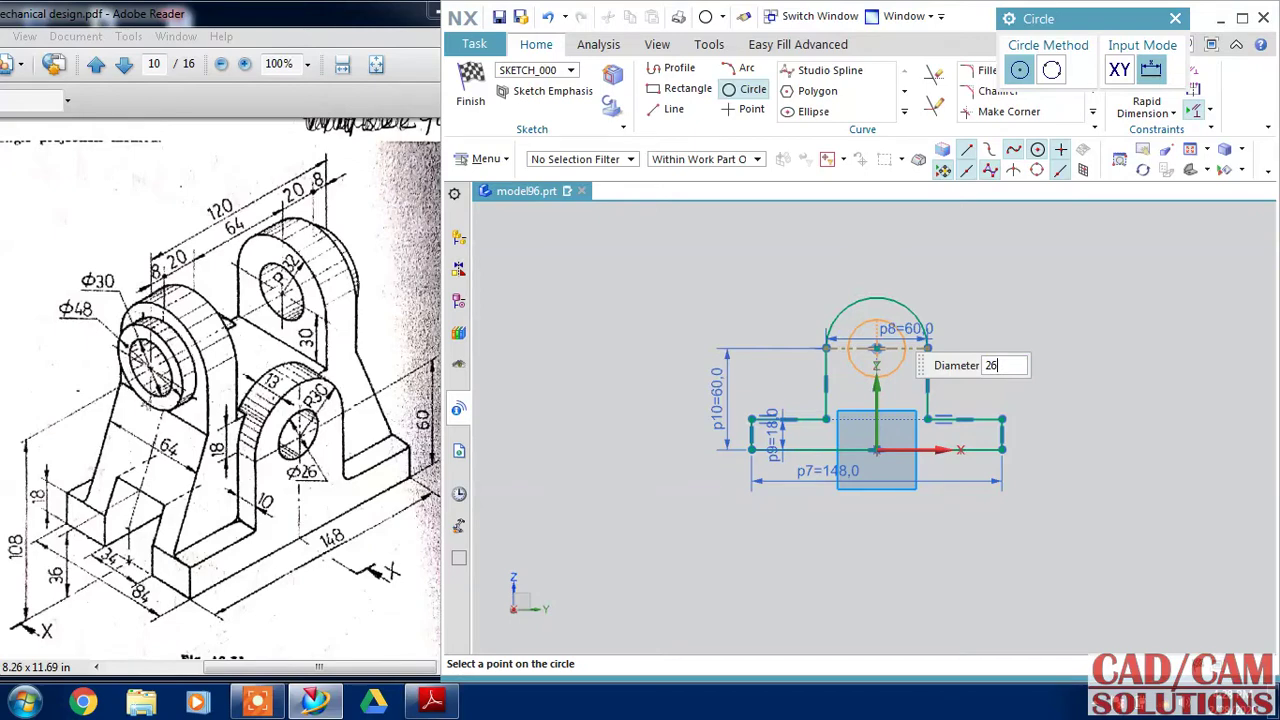
key(Return)
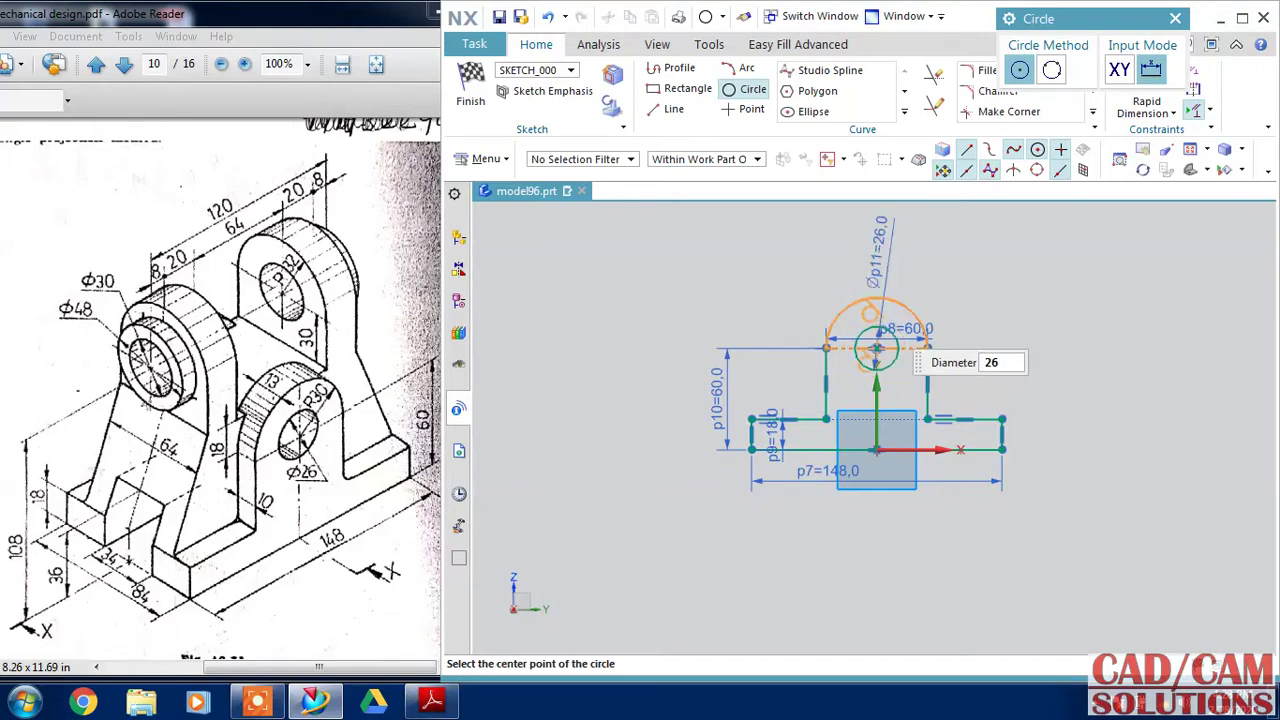
key(Escape)
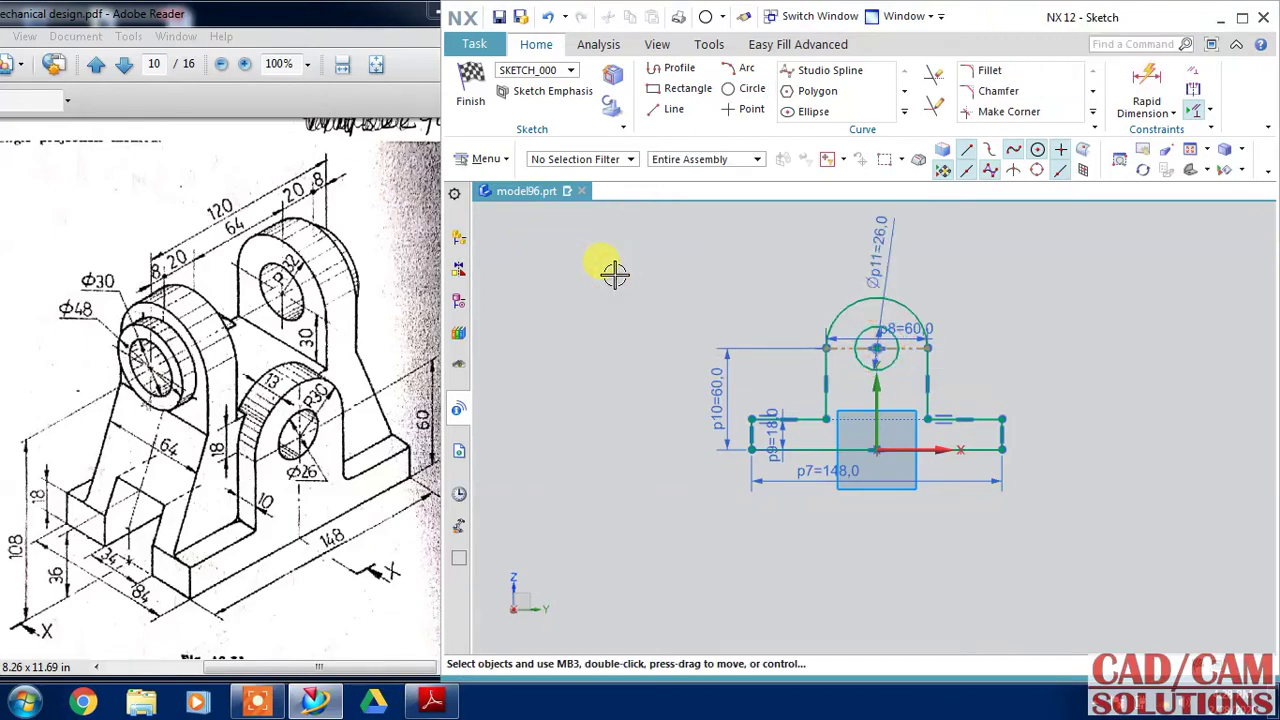
key(ctrl+q)
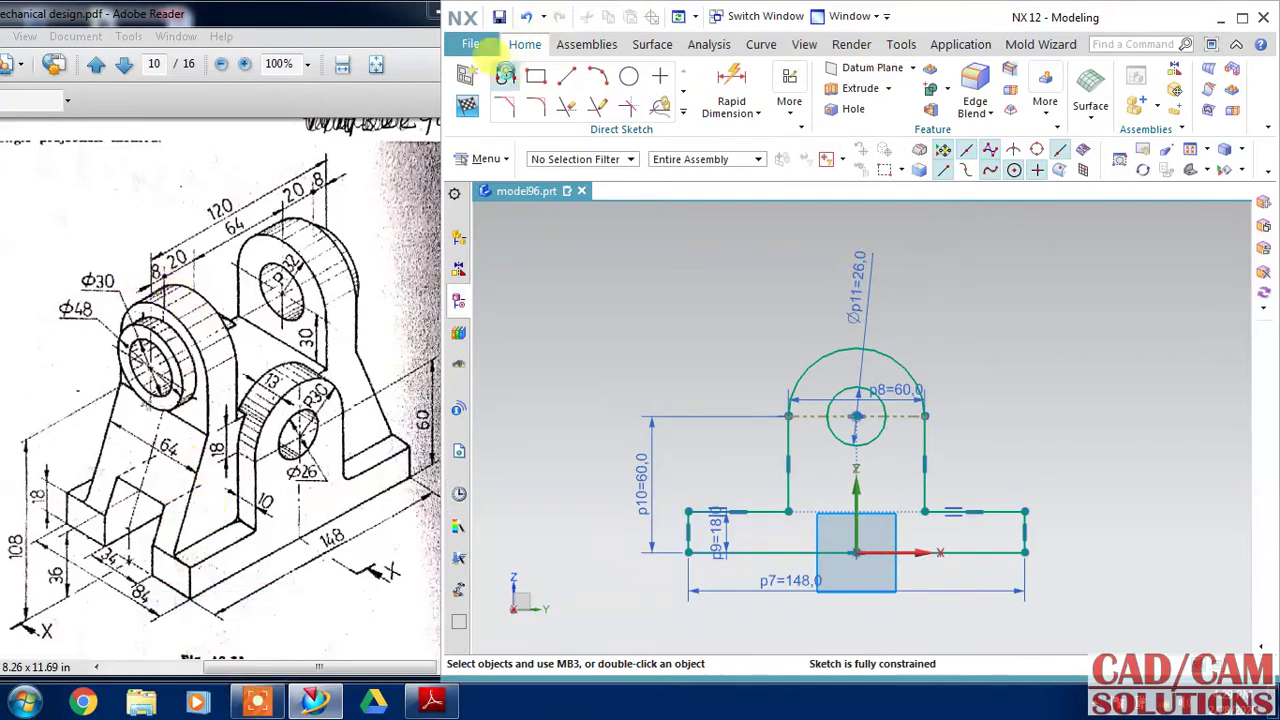
click(505, 75)
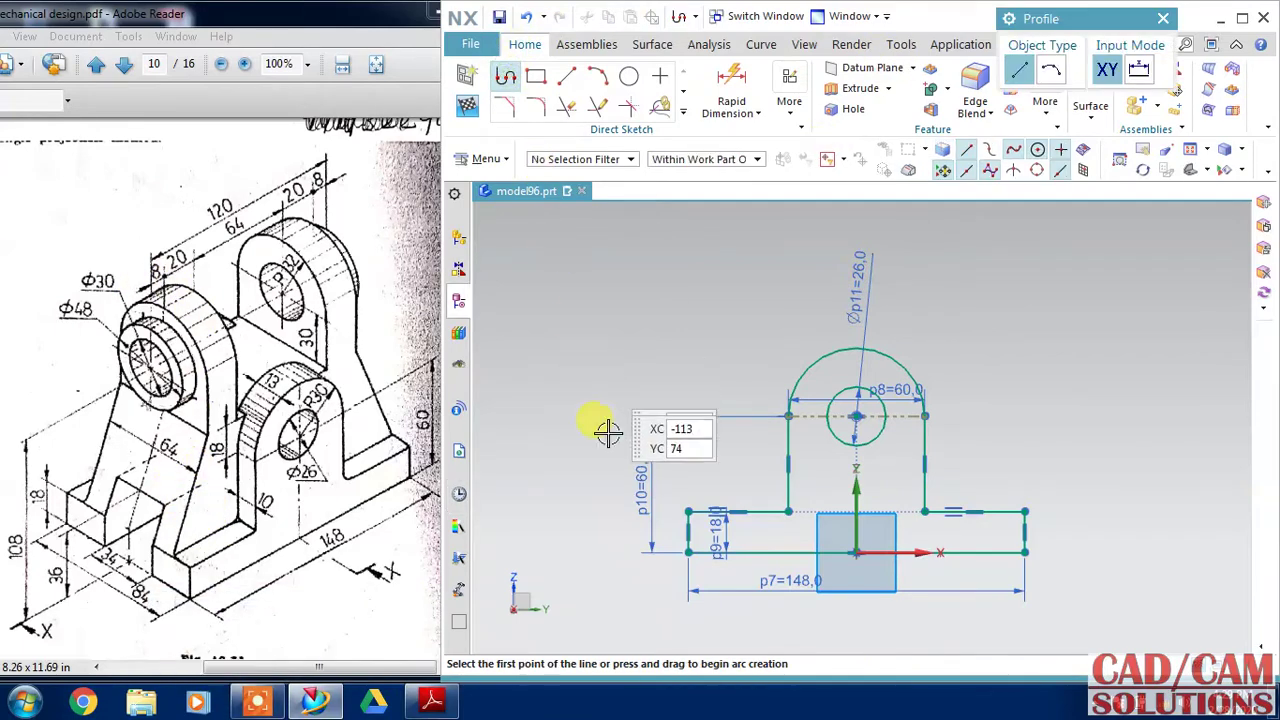
Start a 58-long line at 58° from the base's top-left corner
click(688, 553)
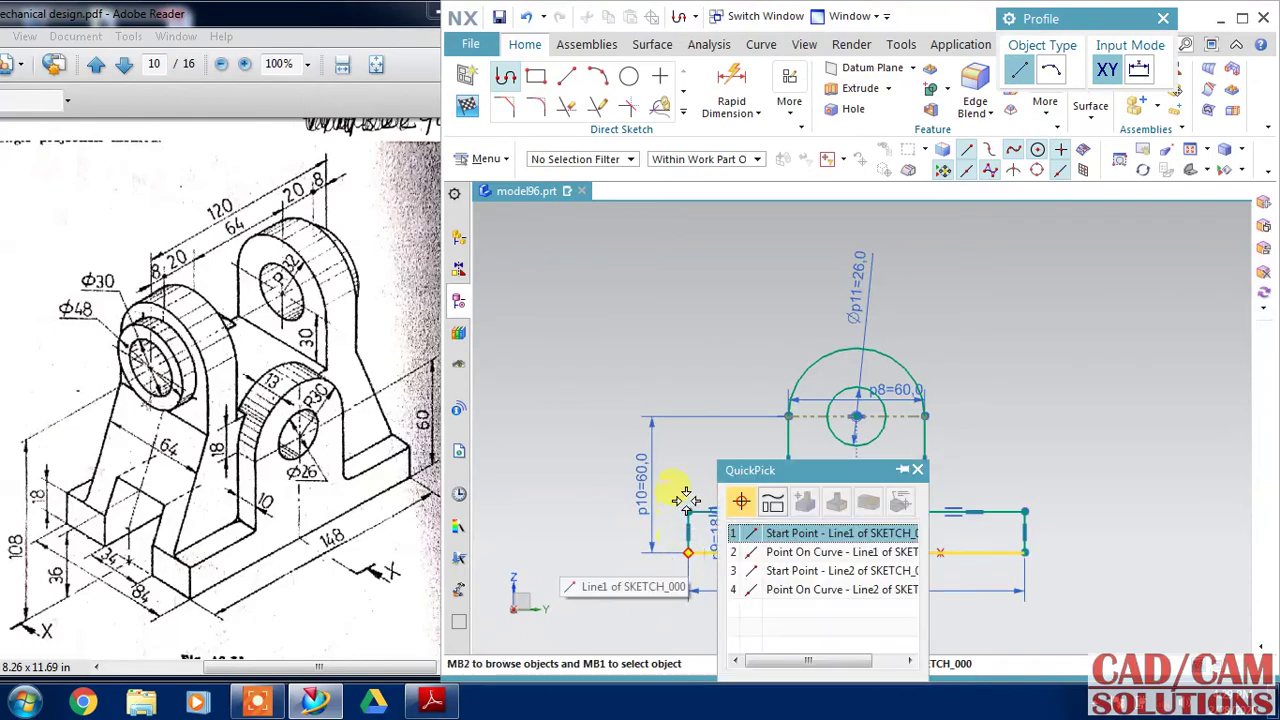
click(757, 518)
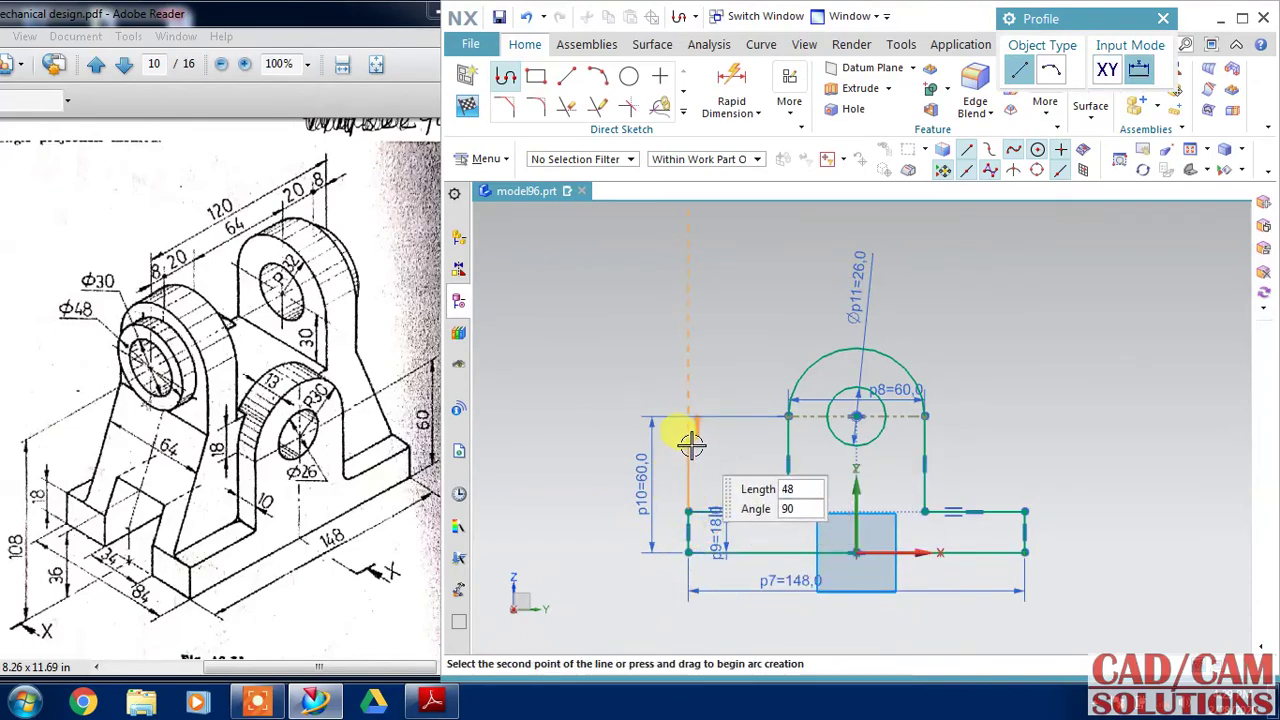
click(689, 508)
click(757, 517)
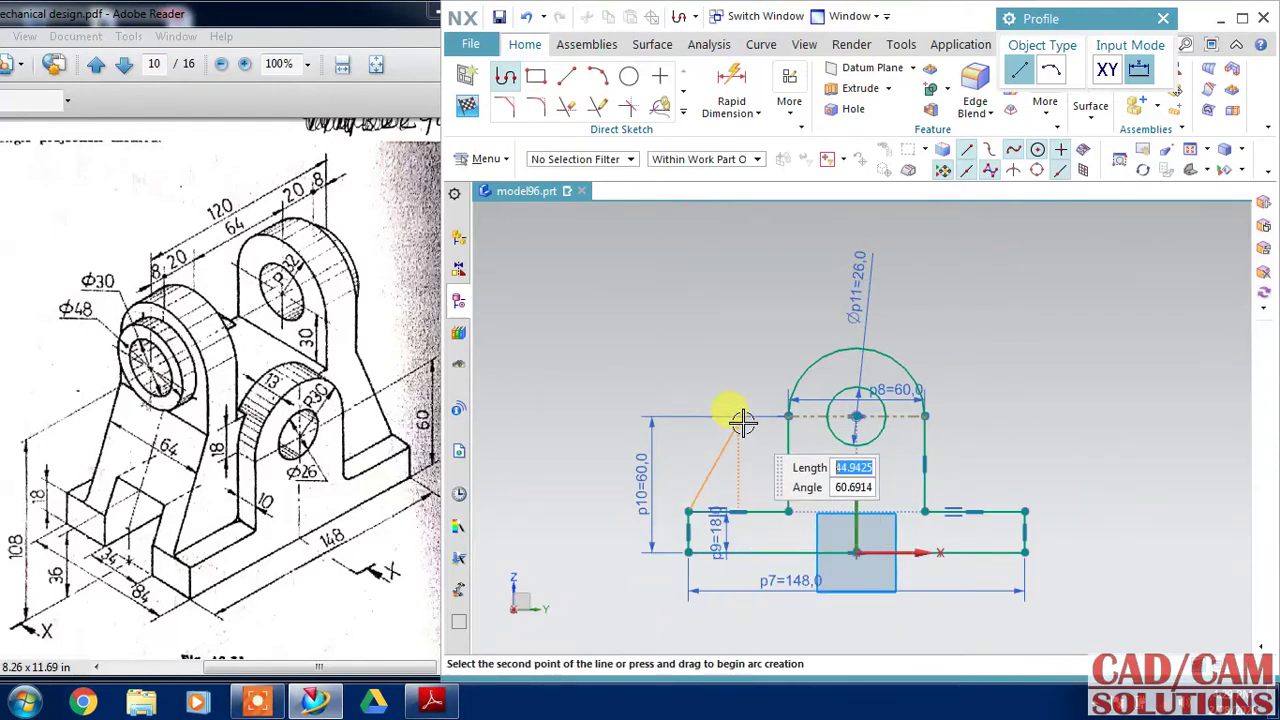
key(Tab)
text(58)
key(Tab)
text(58)
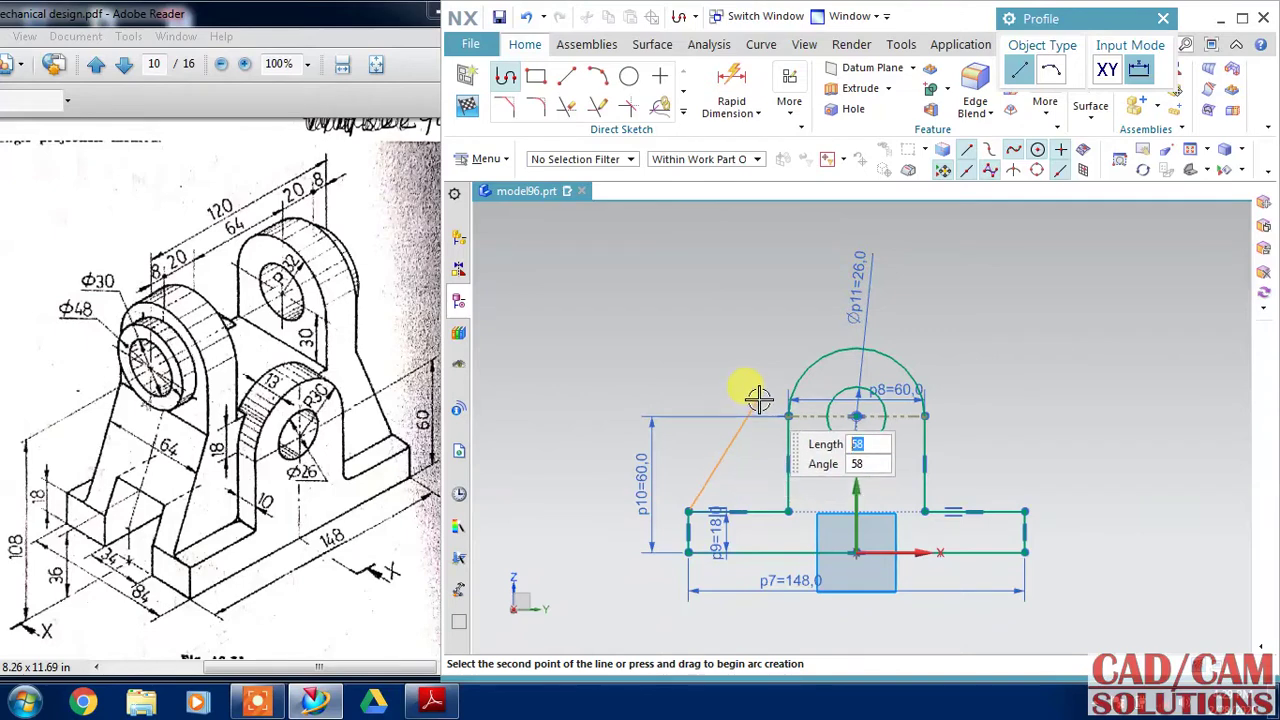
key(Return)
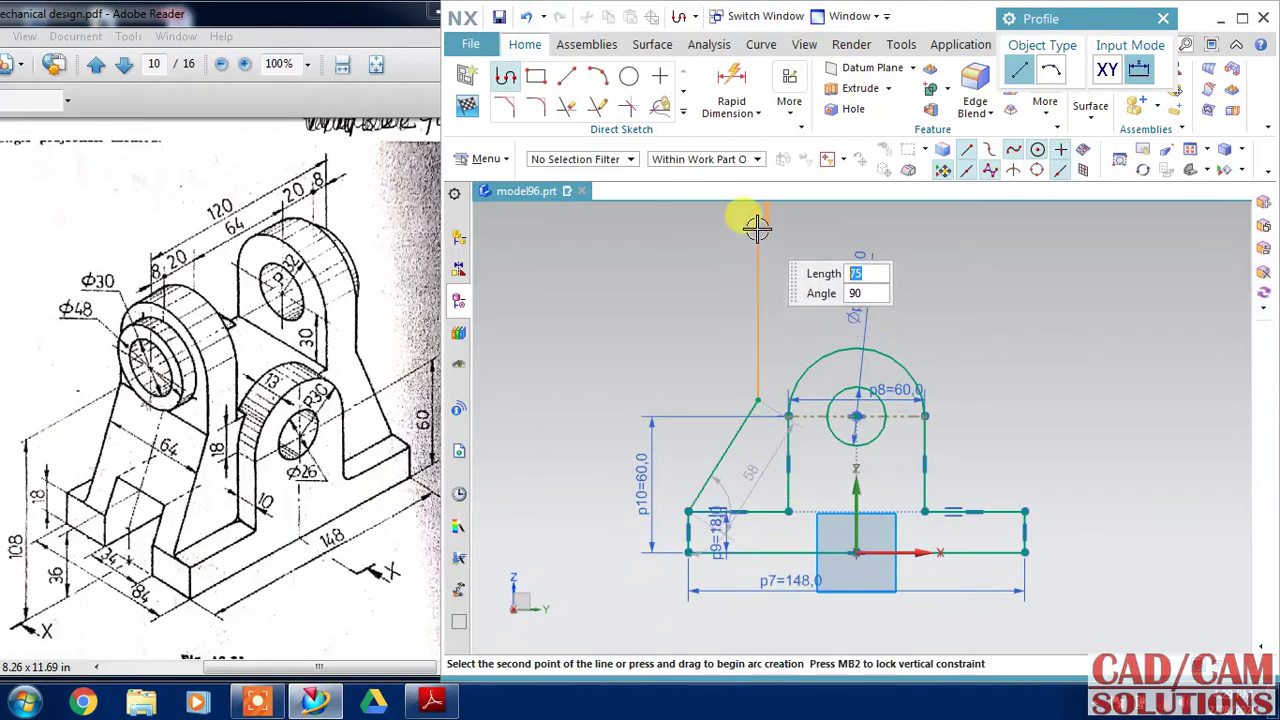
Continue with a 75-tall upright, a short top segment, and a line down to the arc
text(75)
key(Return)
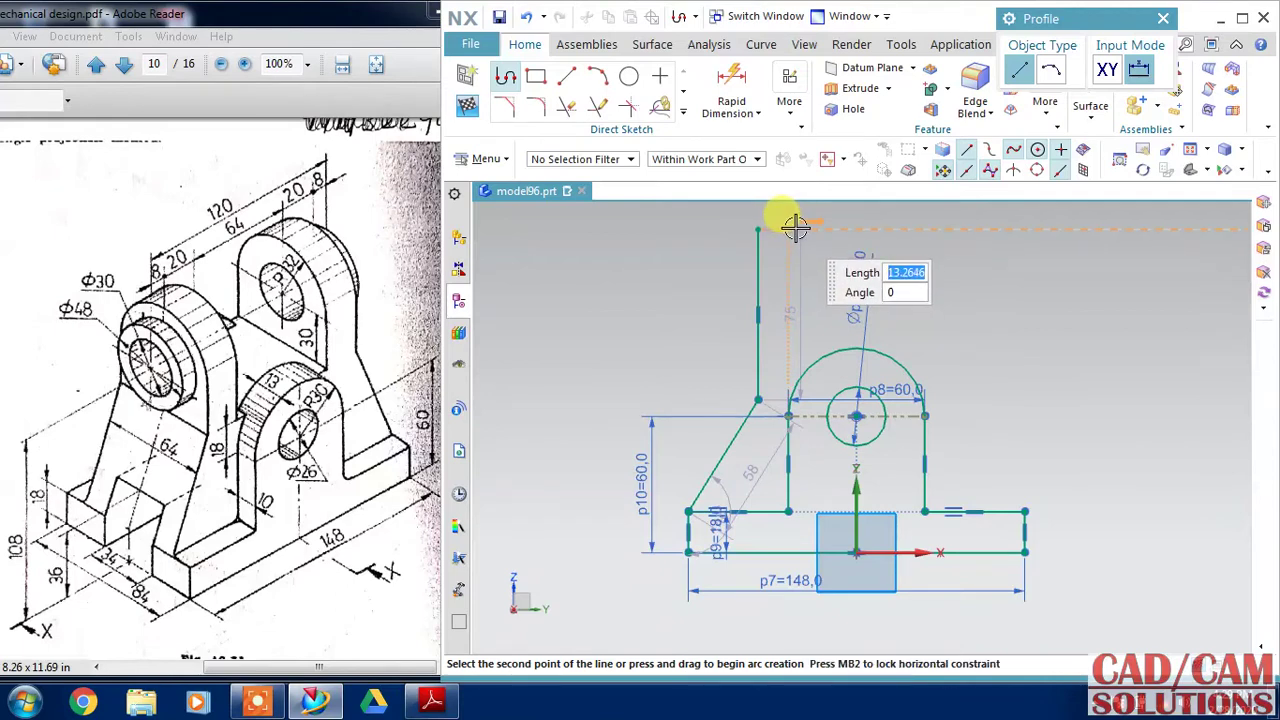
click(772, 229)
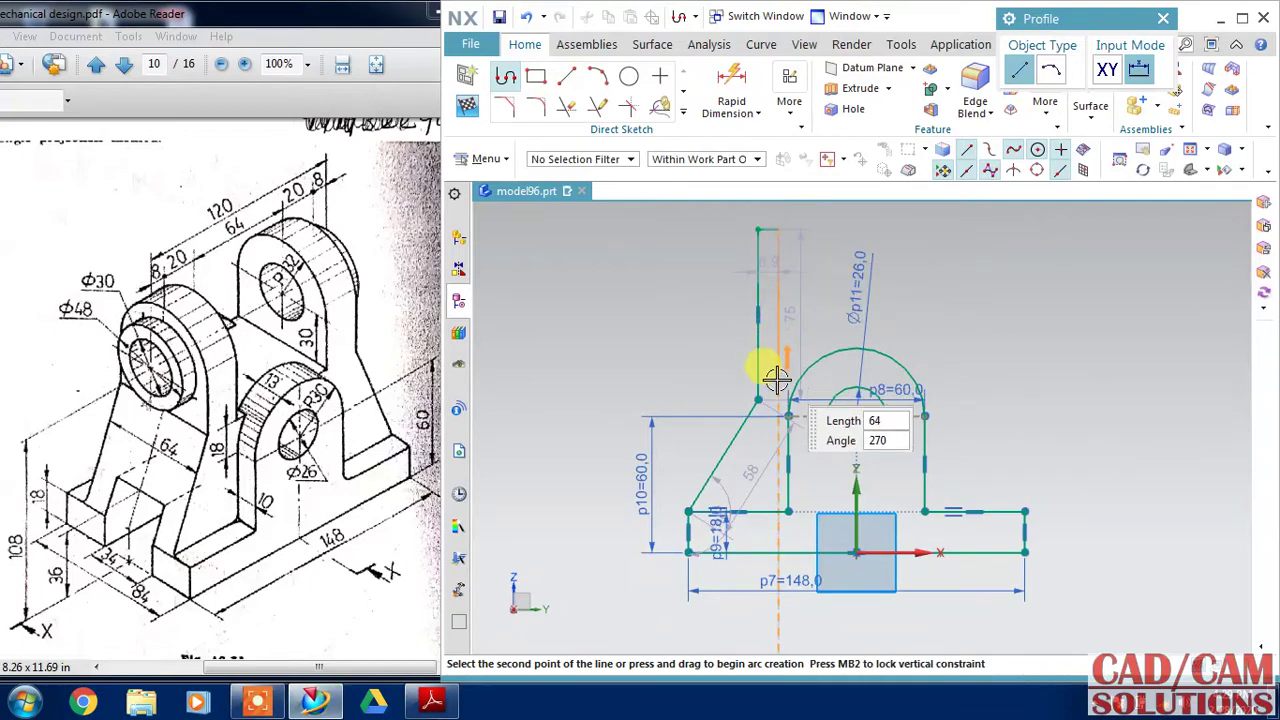
click(776, 384)
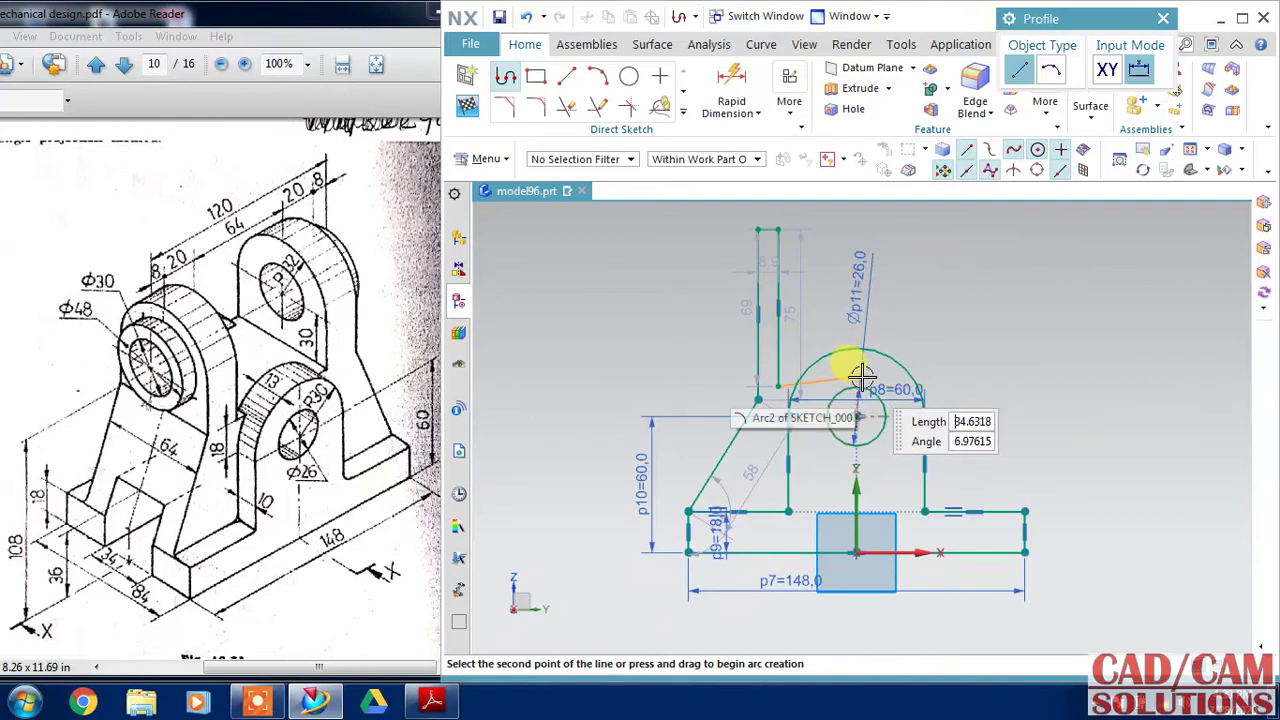
click(857, 378)
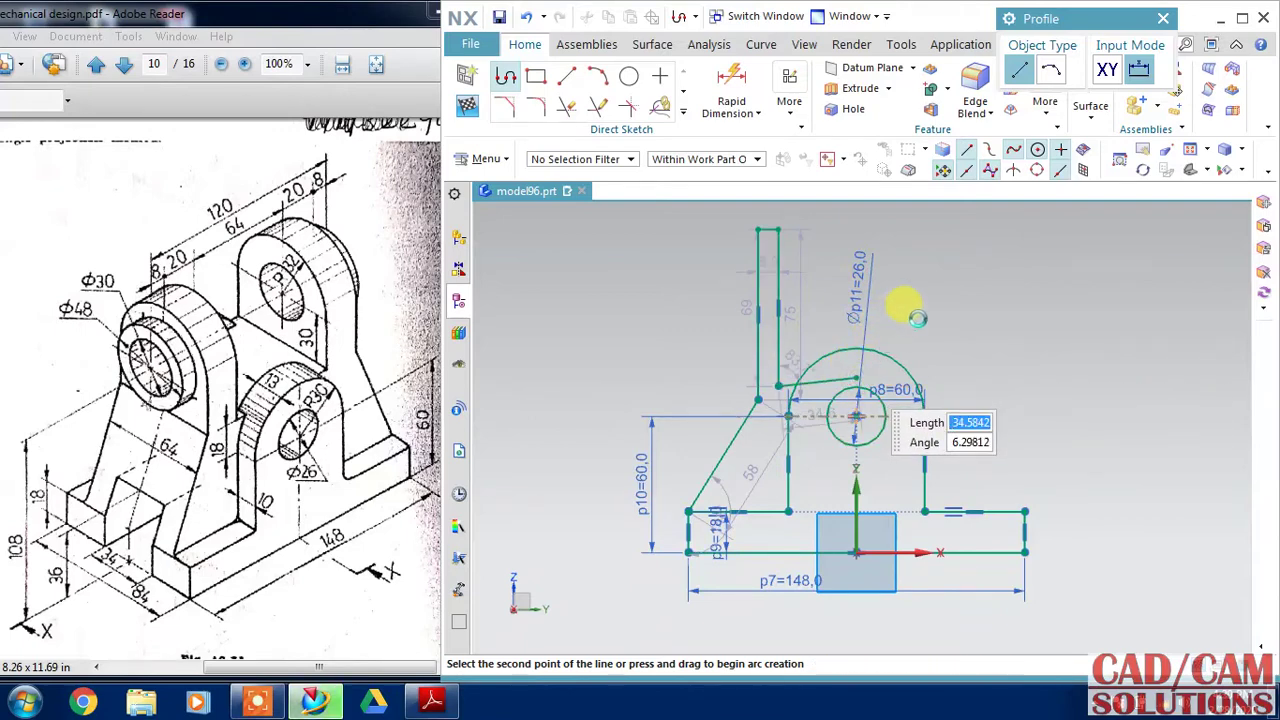
key(Escape)
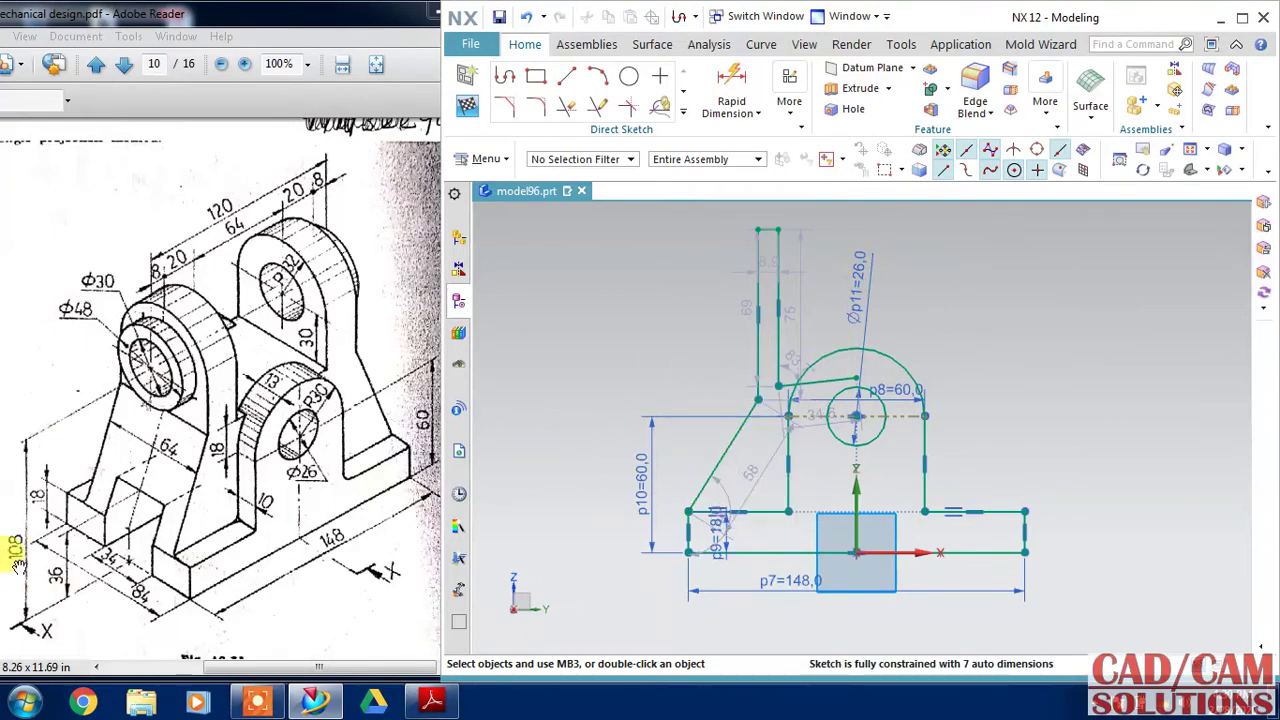
click(458, 450)
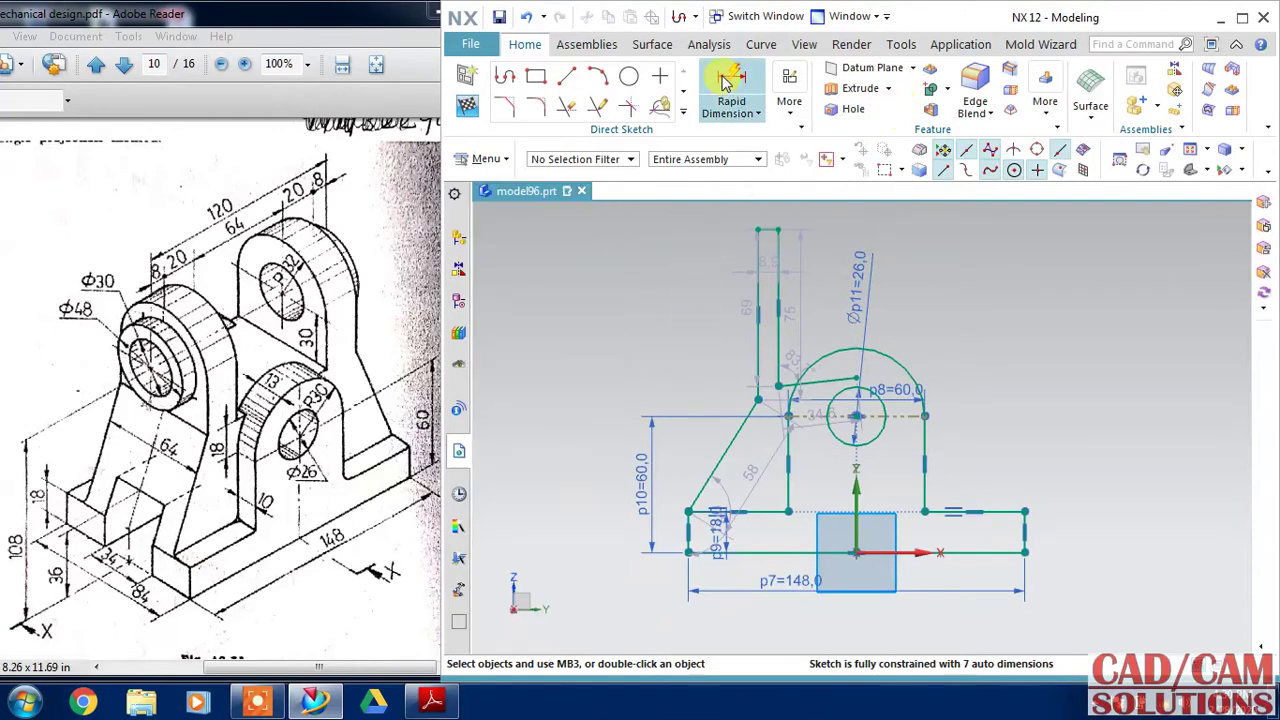
Dimension the base-to-upright-top height and set p12 to 108+32 (140)
click(730, 85)
click(835, 553)
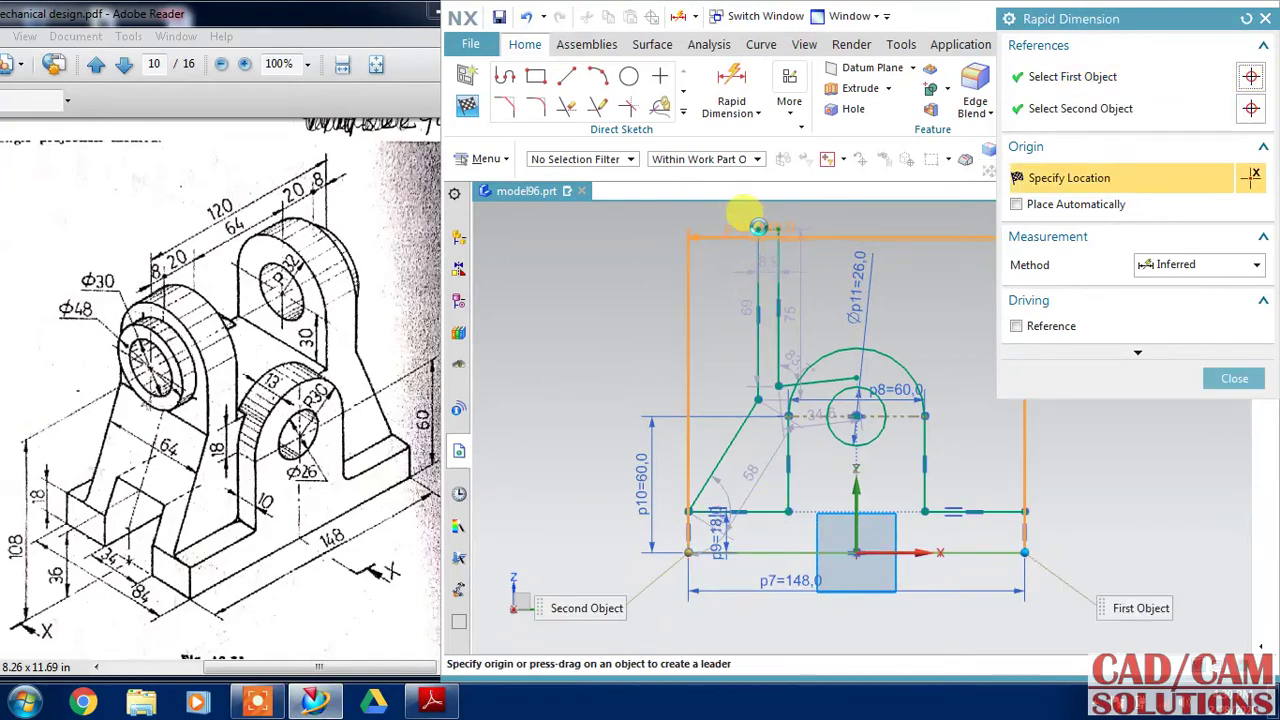
click(758, 228)
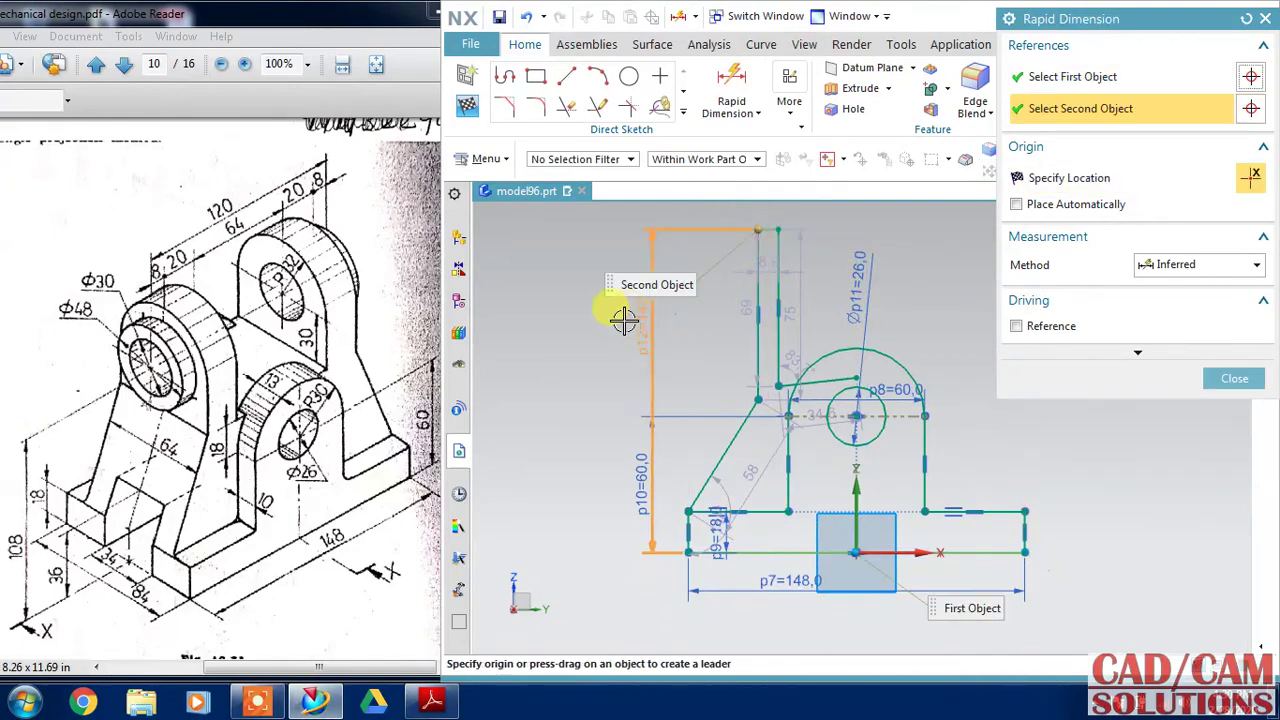
click(556, 364)
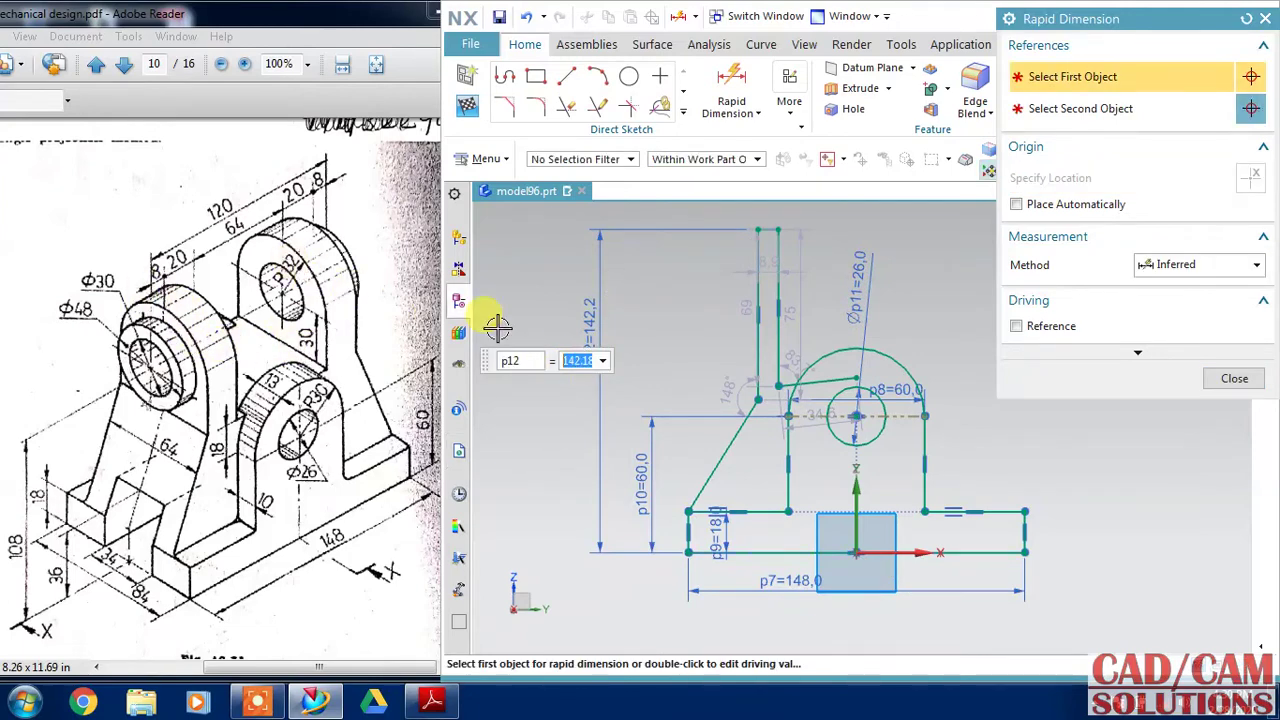
click(458, 300)
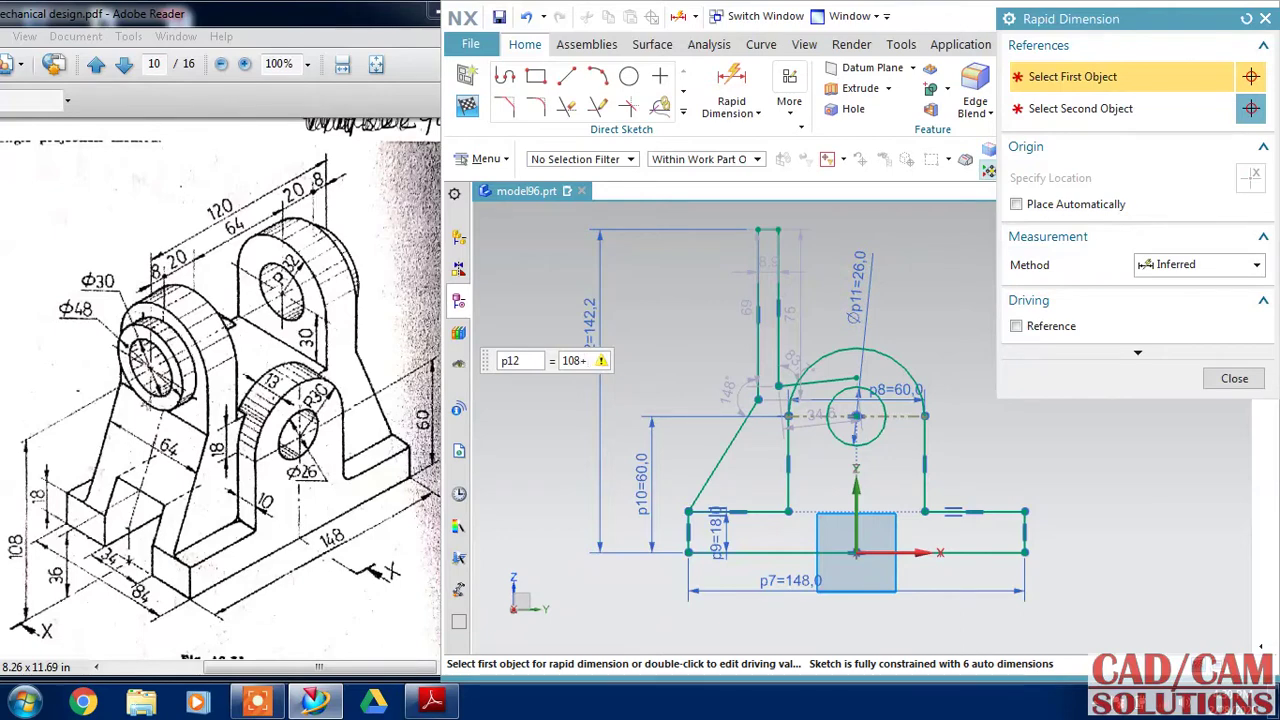
text(3)
key(Return)
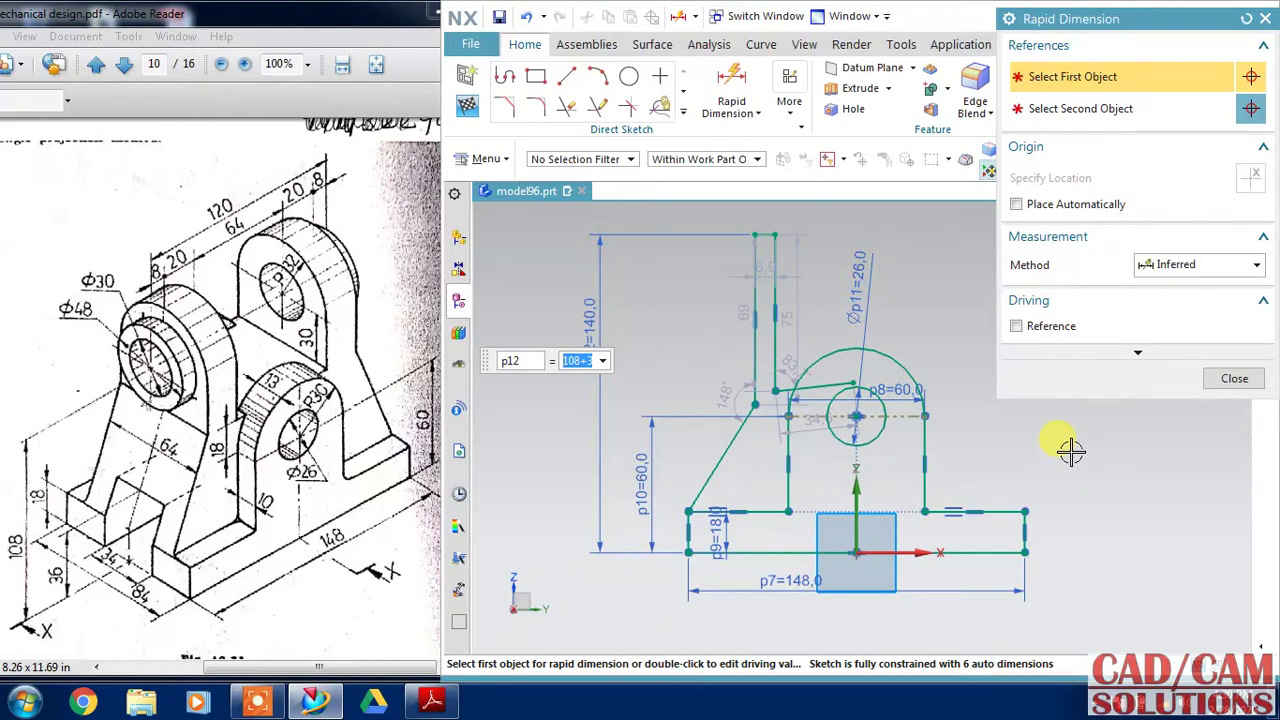
middle_click(1070, 452)
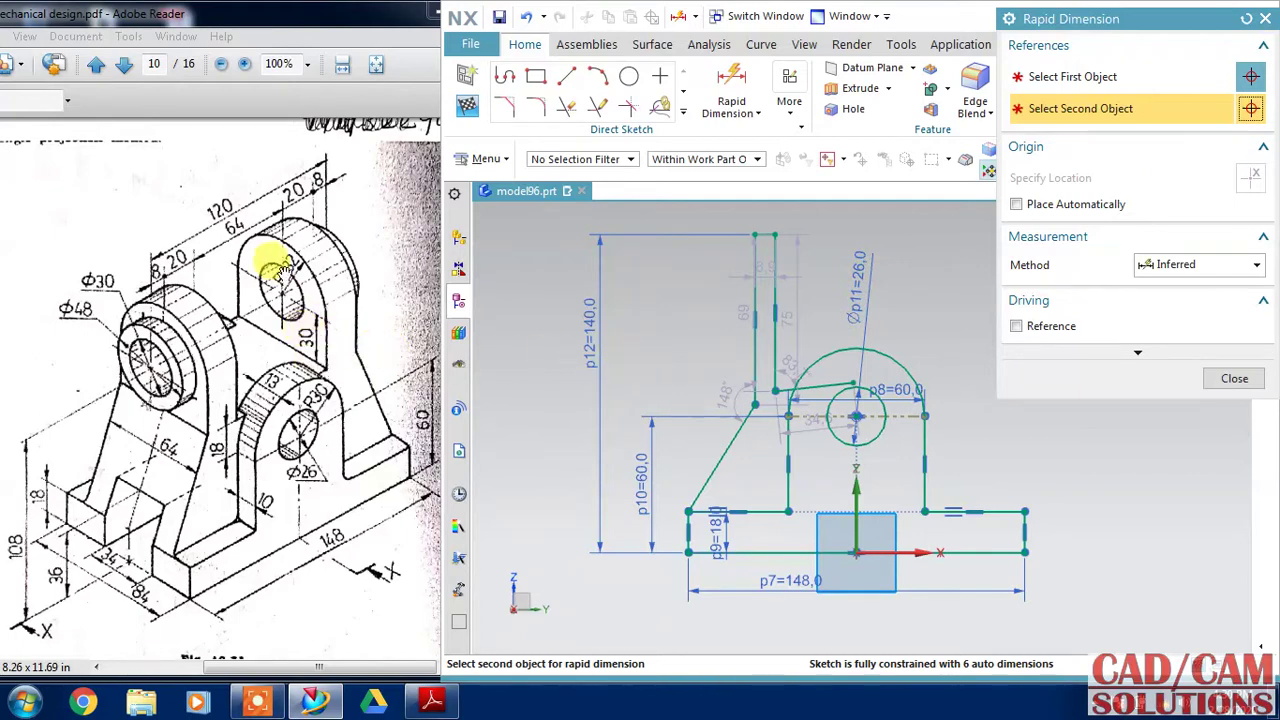
click(1218, 382)
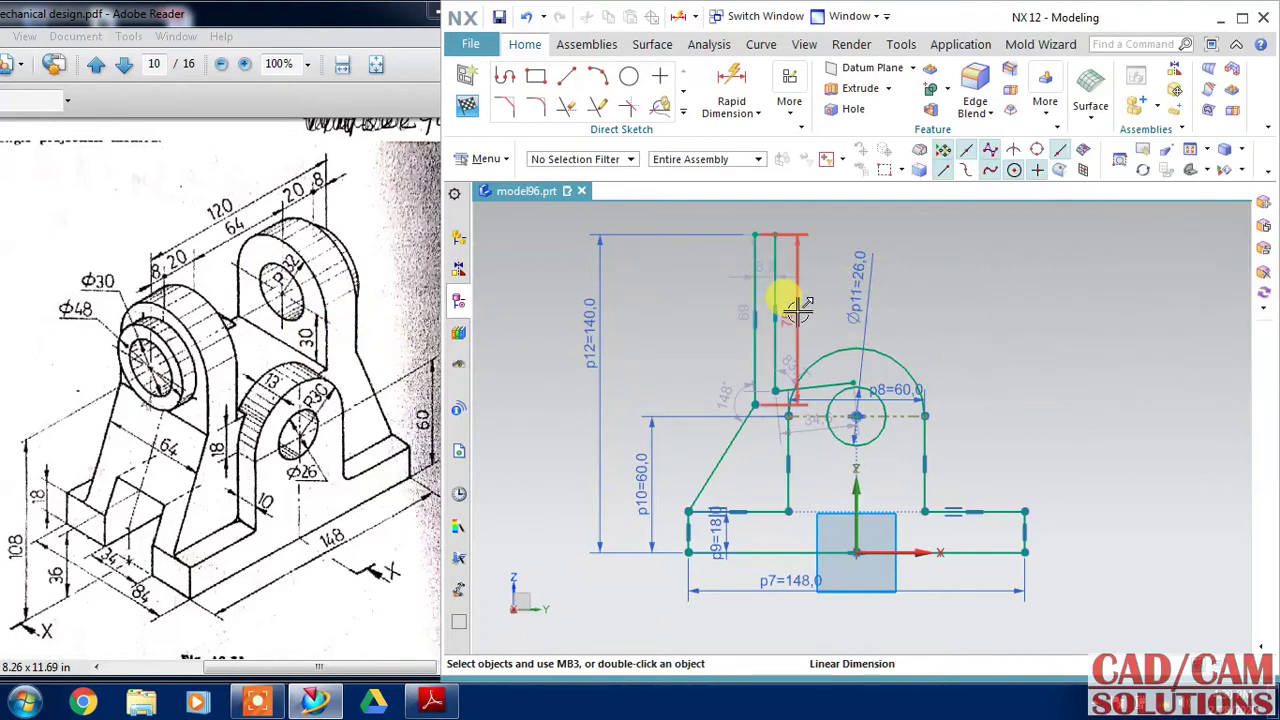
Set the upright height p13 to 62 and its top width p14 to 20
click(790, 305)
text(62)
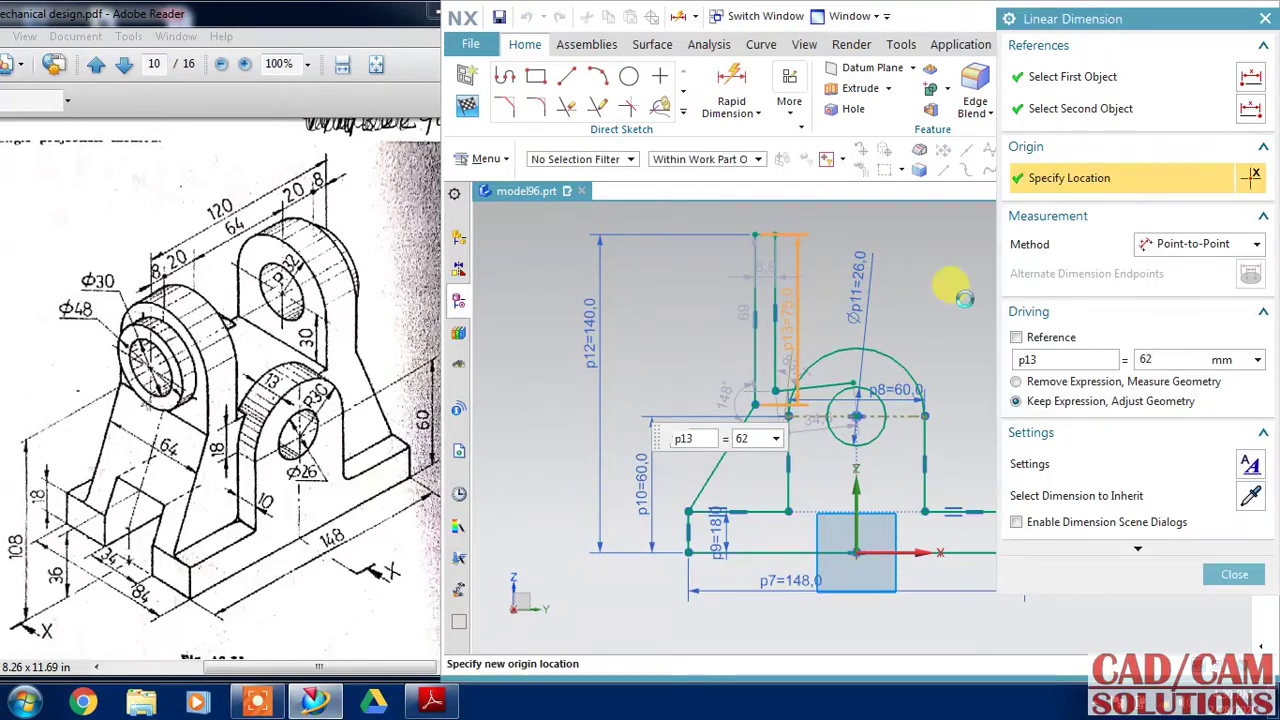
key(Return)
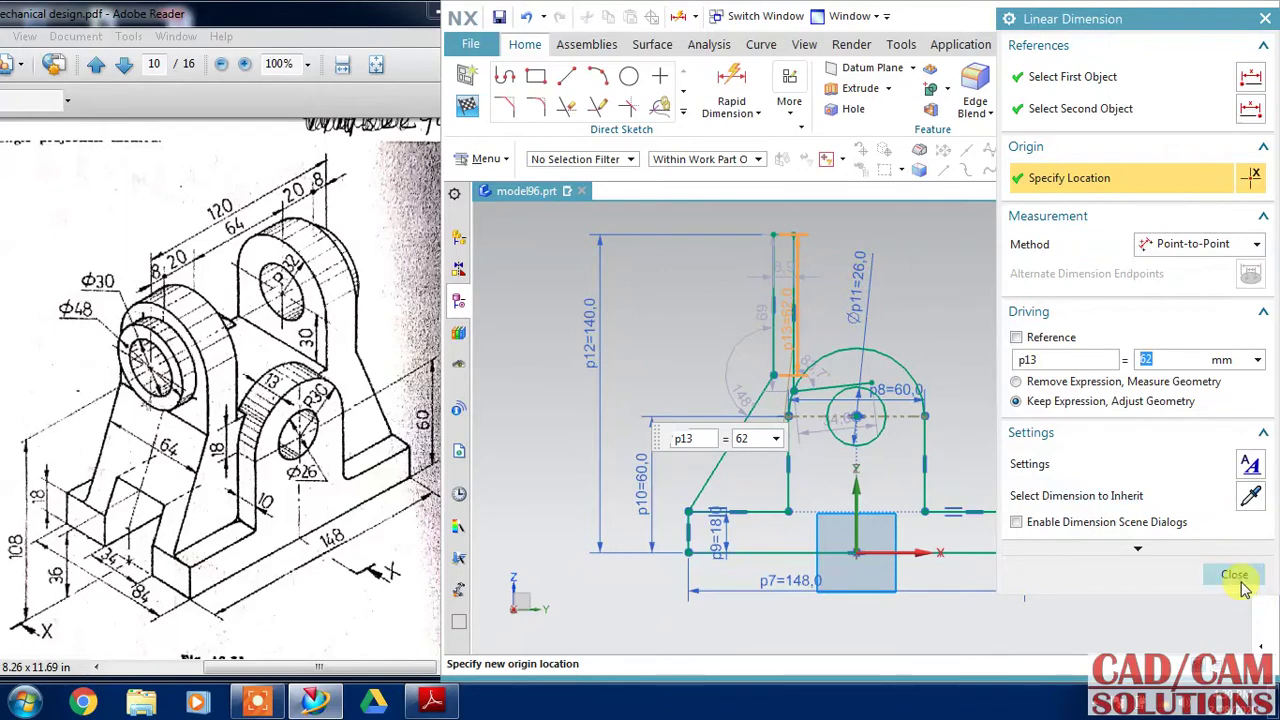
click(1236, 576)
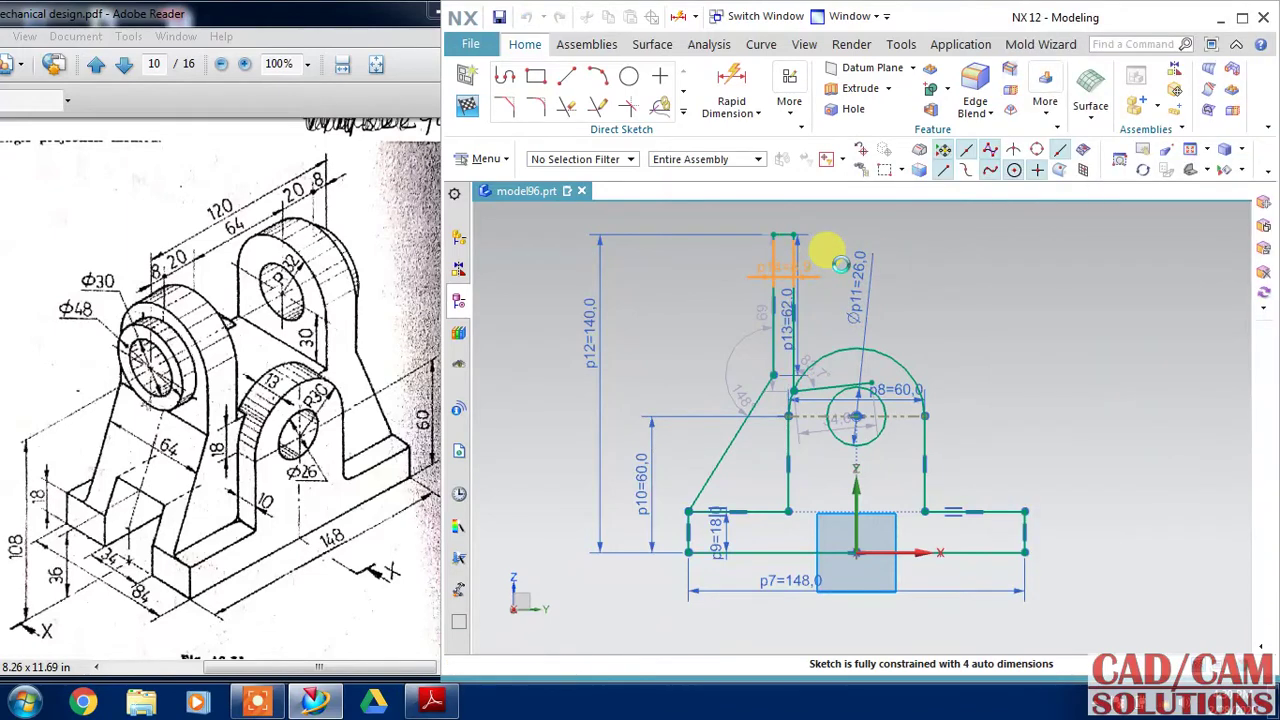
double_click(838, 261)
text(20)
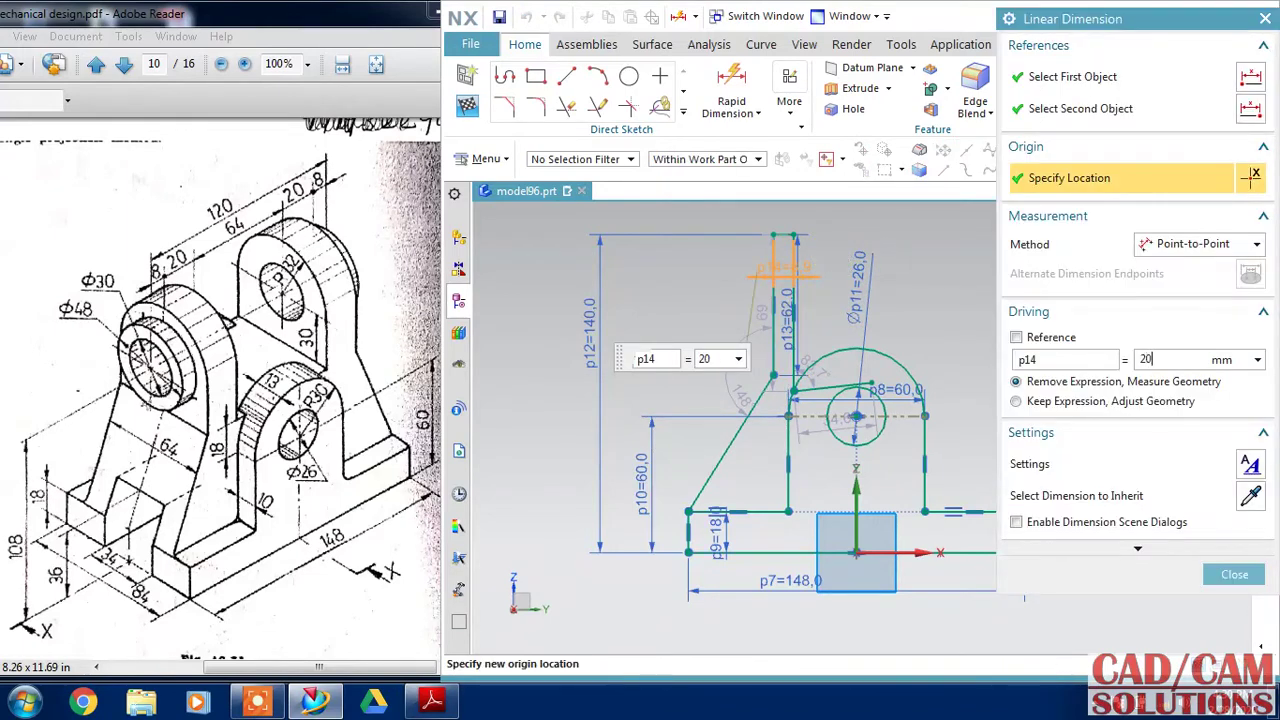
key(Return)
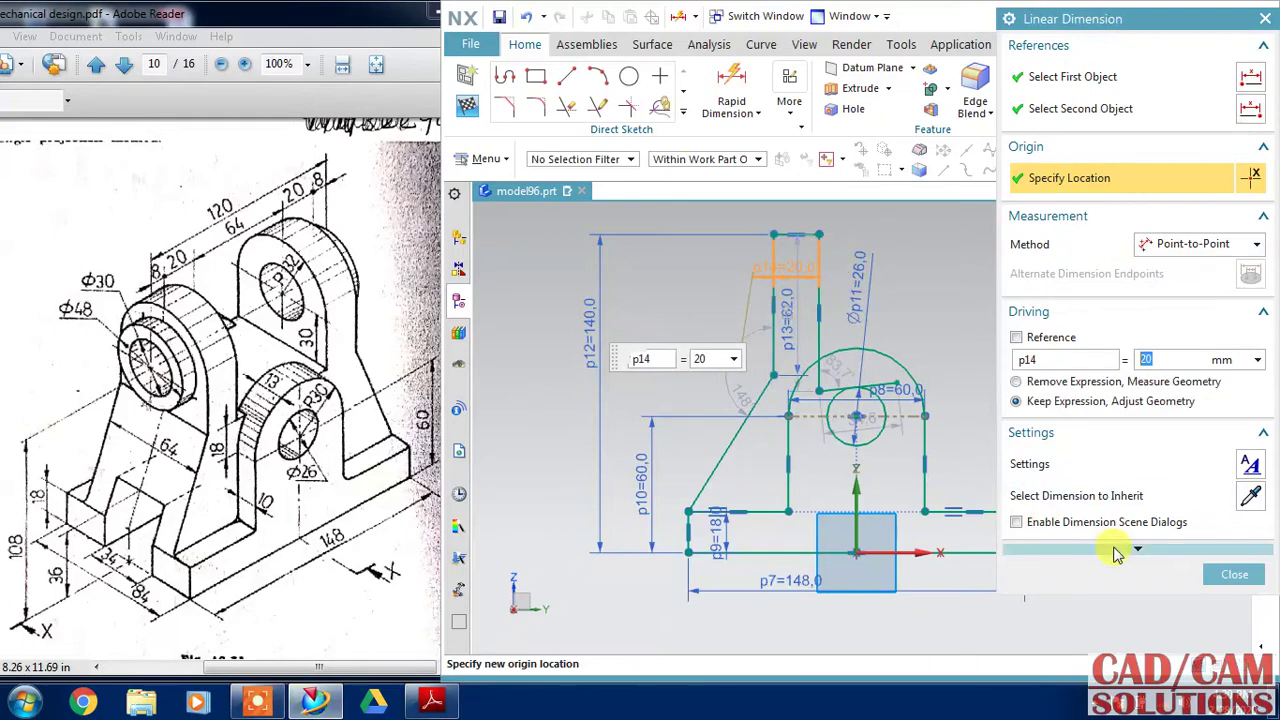
click(1233, 574)
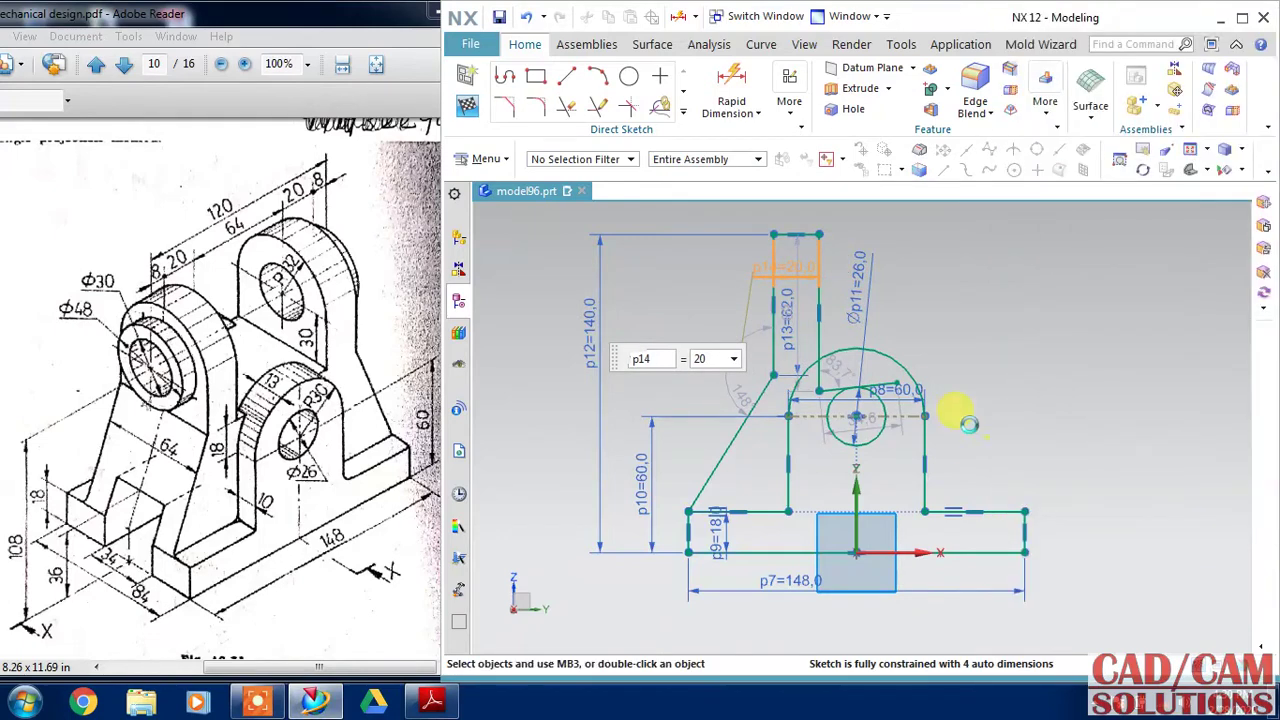
right_click(888, 387)
click(936, 318)
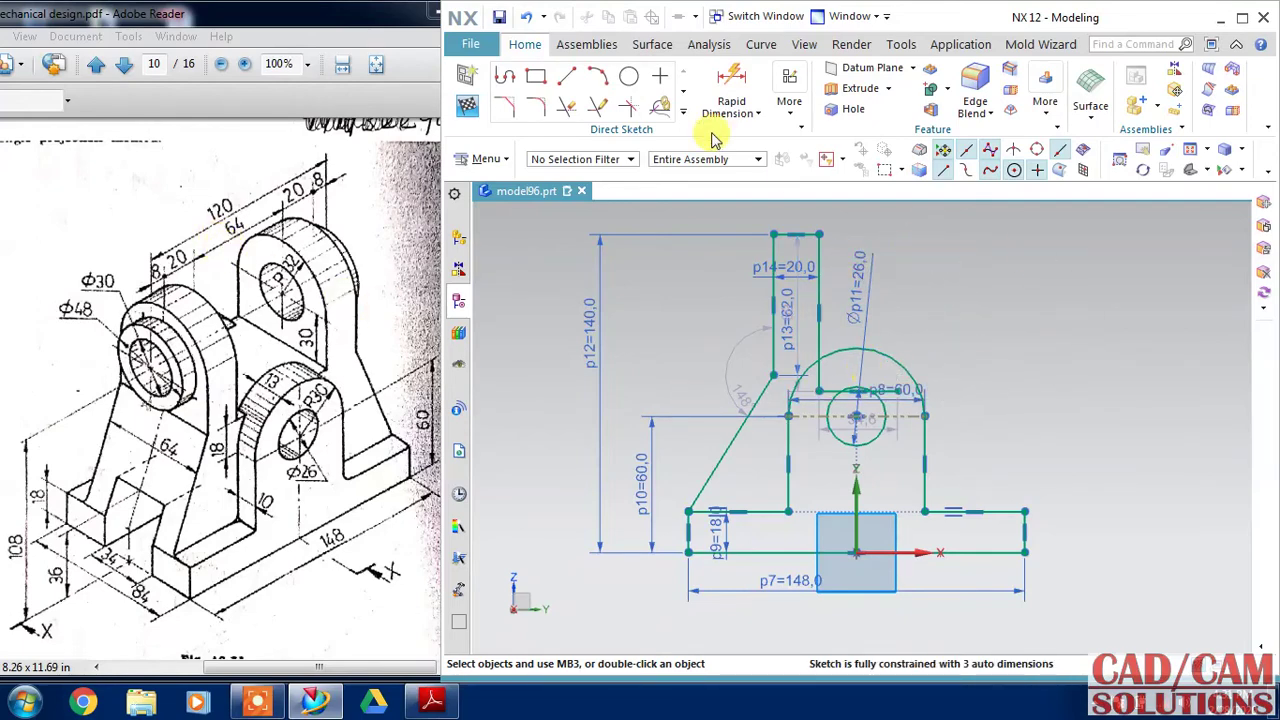
Add a 32 horizontal dimension p15 locating the upright's inner edge from the vertical axis
click(731, 88)
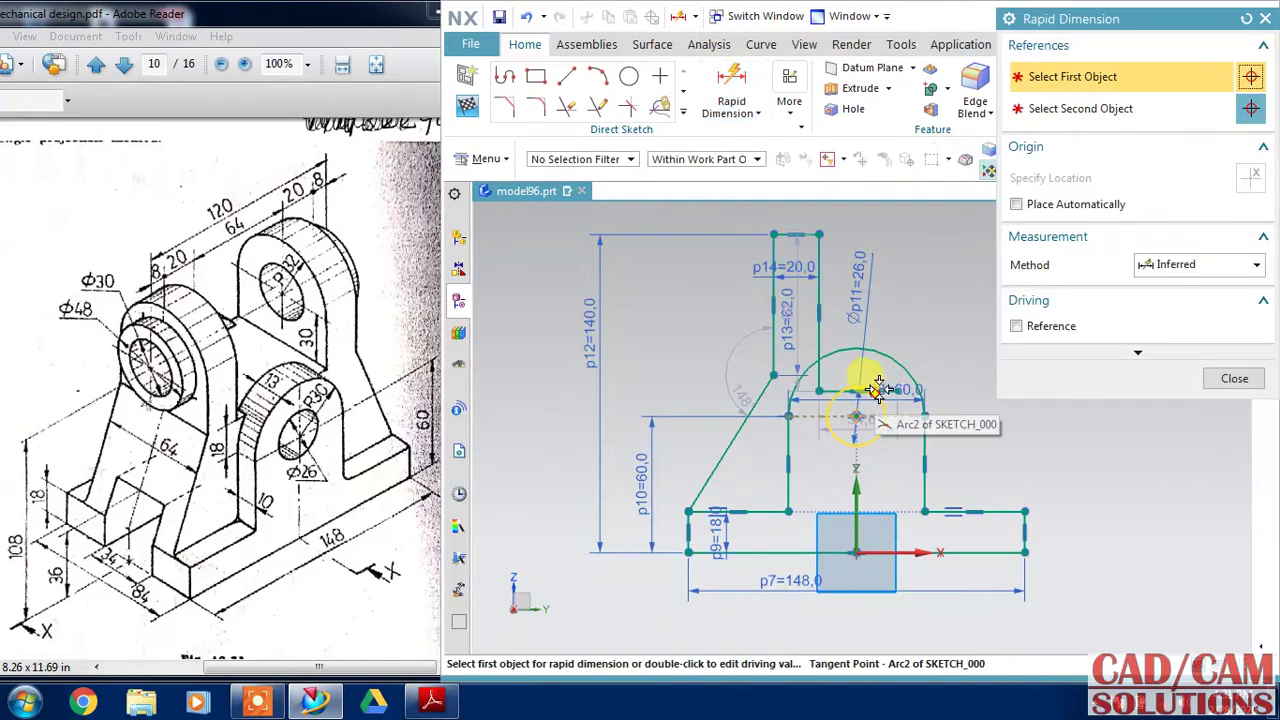
scroll(816, 372, up, 2)
click(835, 390)
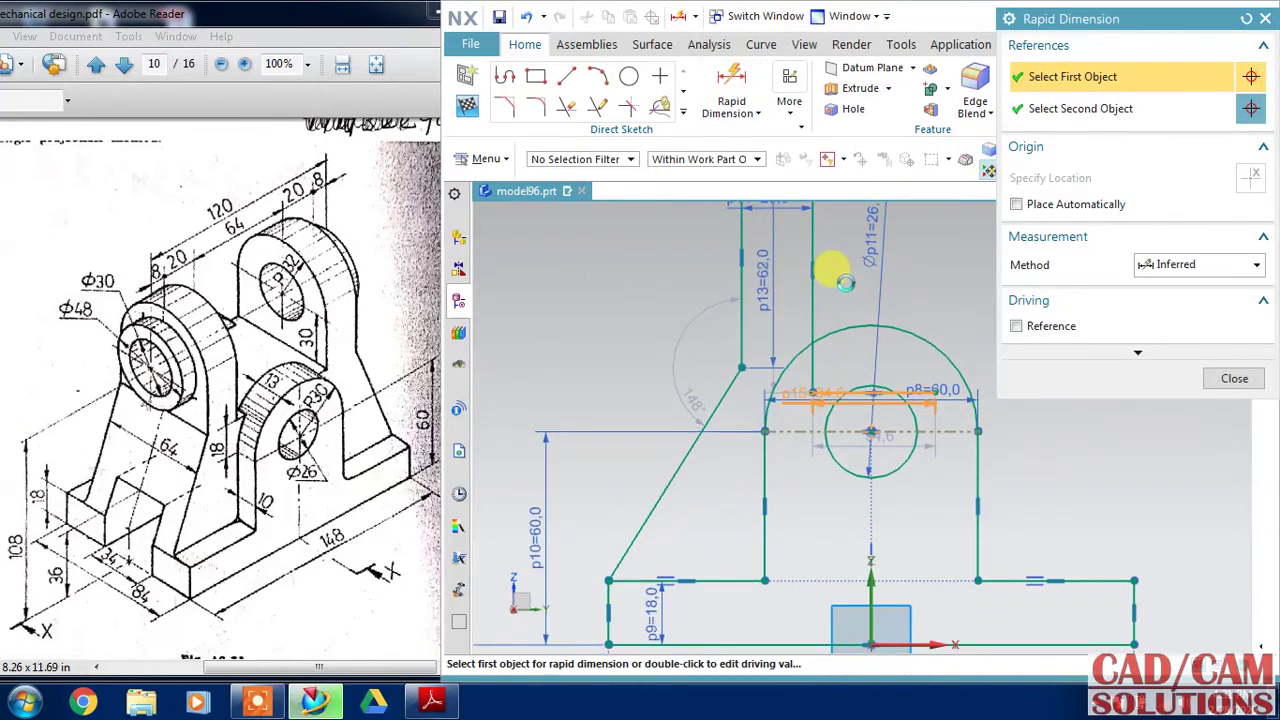
click(846, 280)
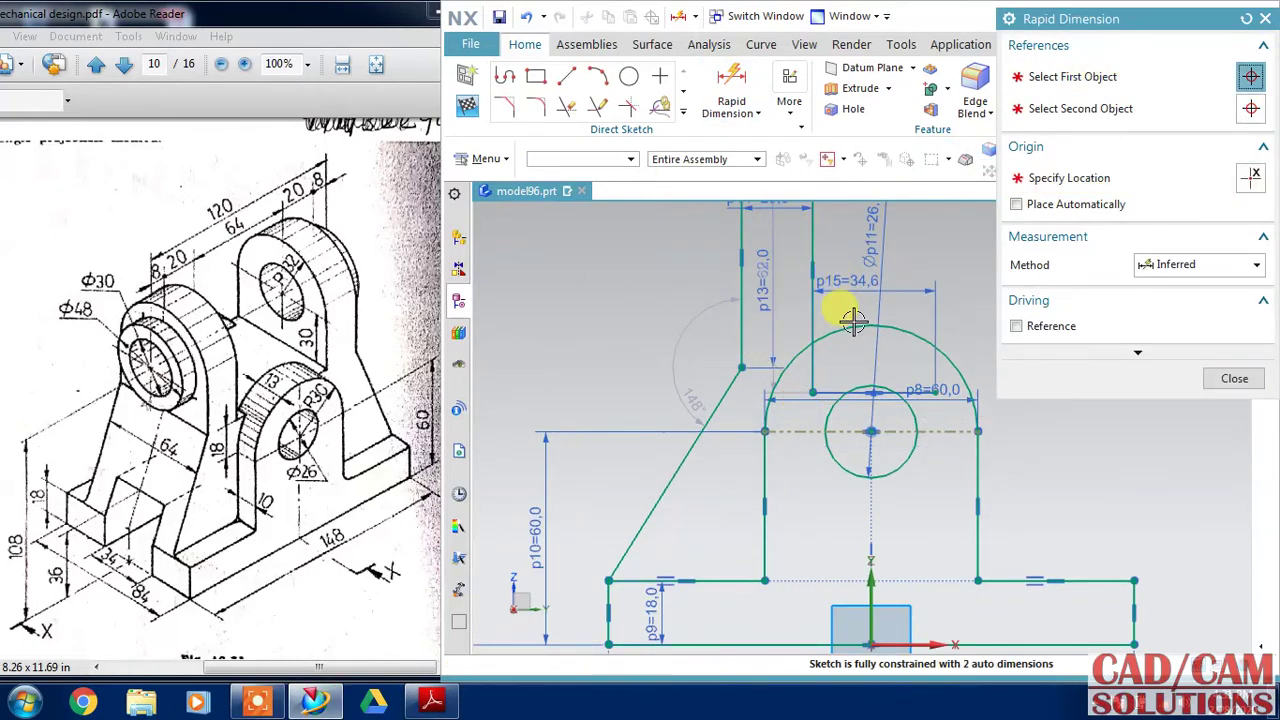
text(32)
key(Return)
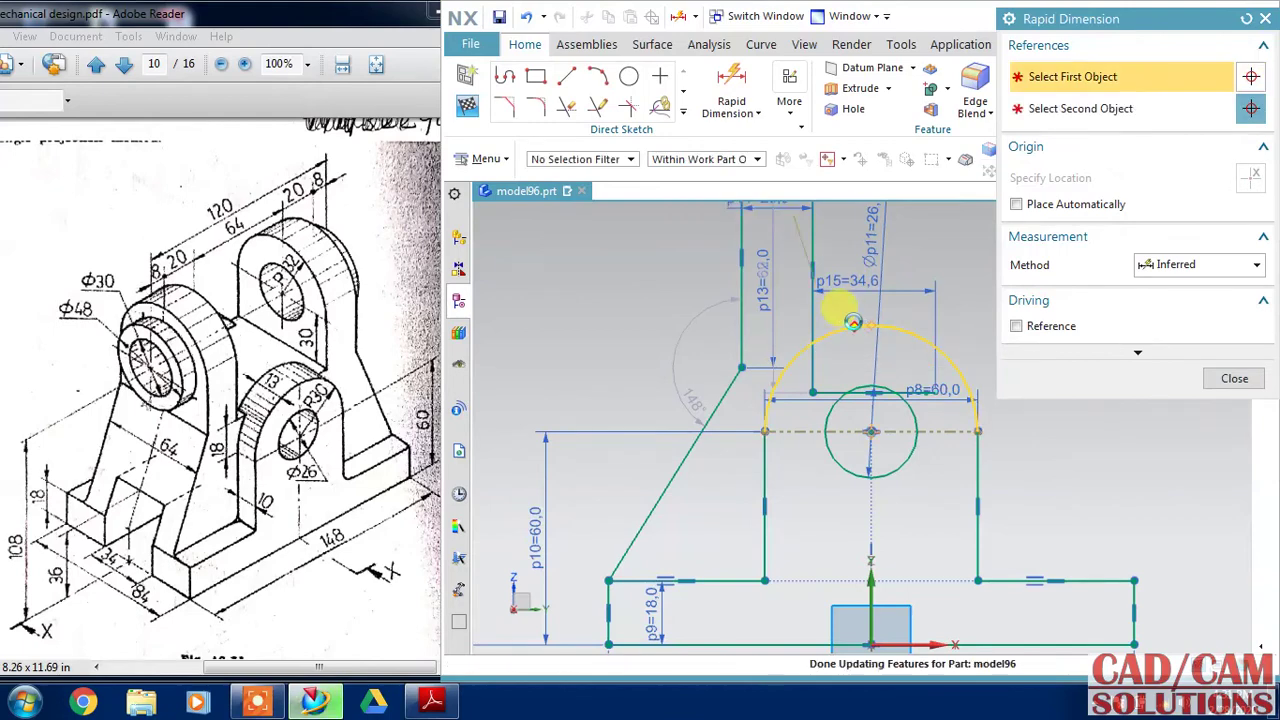
click(1222, 382)
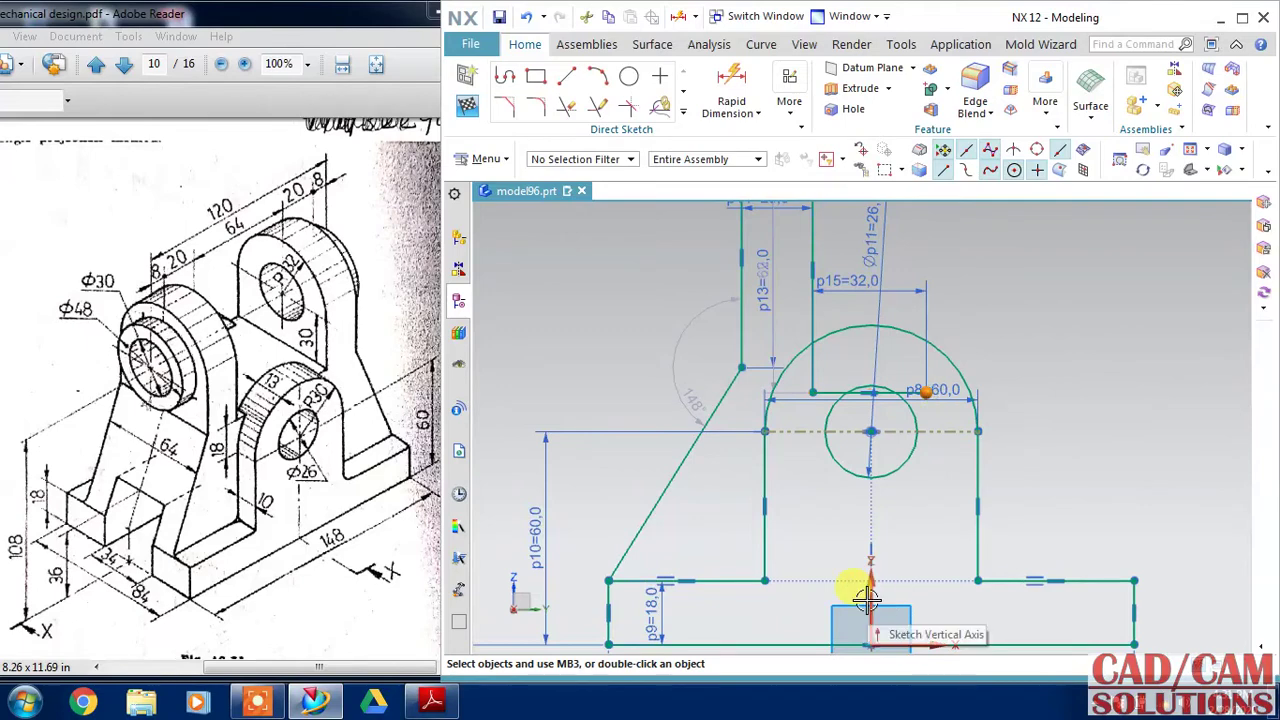
click(884, 574)
click(920, 550)
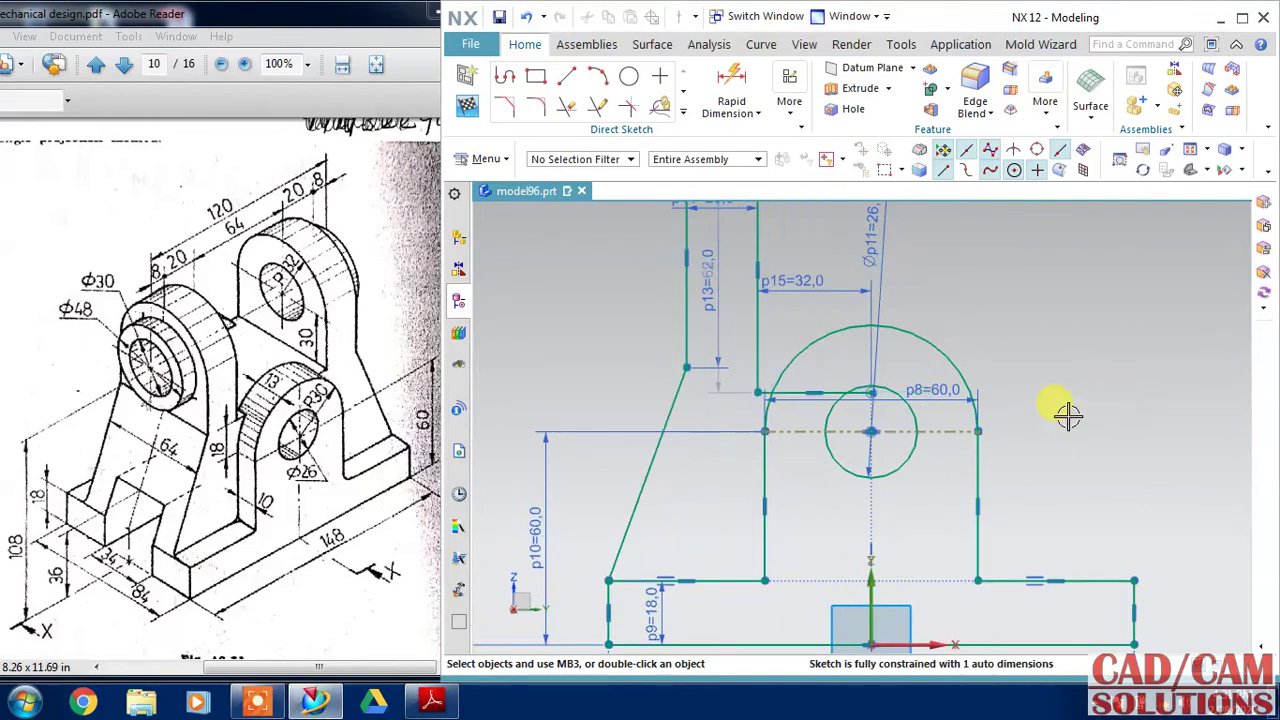
scroll(1068, 415, down, 3)
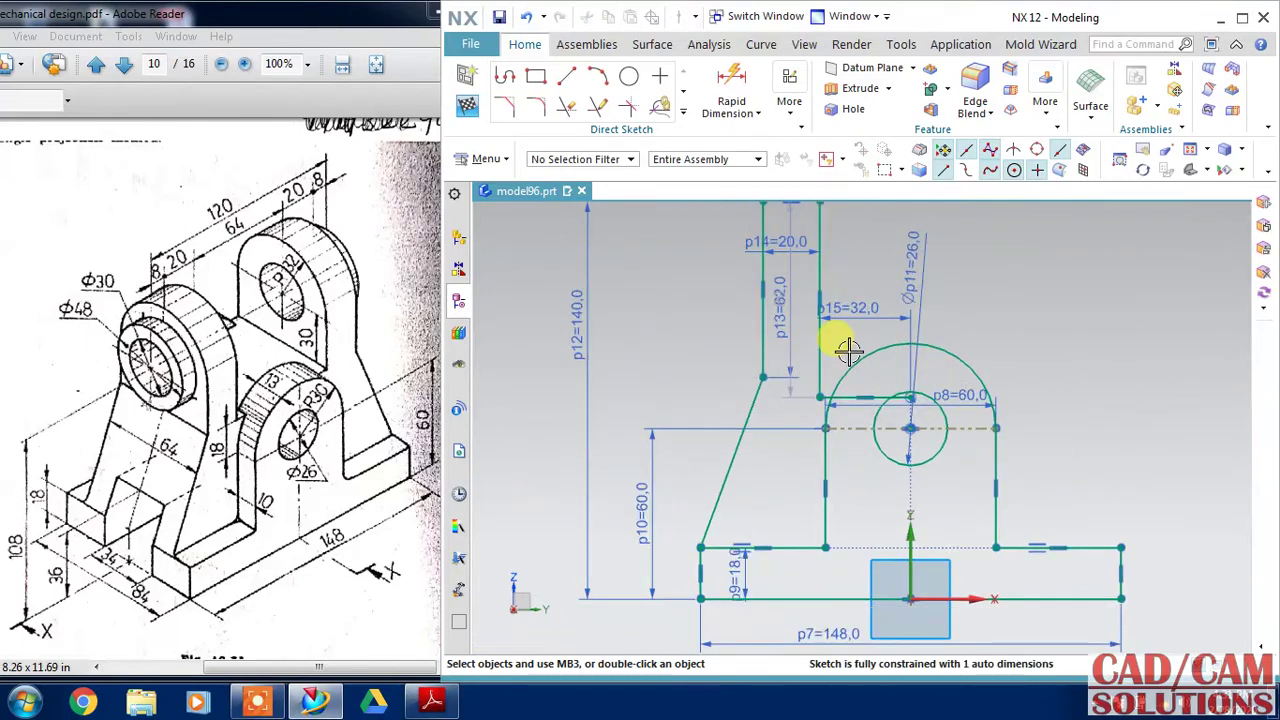
scroll(777, 420, up, 2)
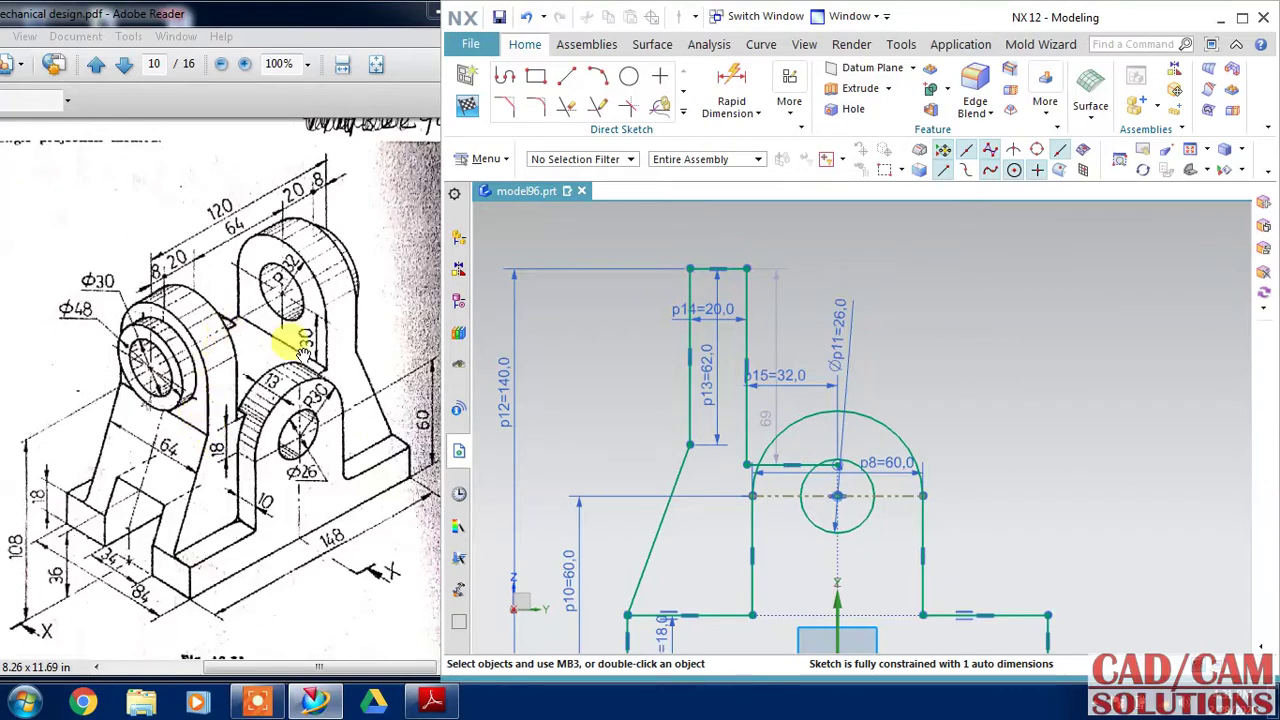
Change dimension p16 from 69 to 63
double_click(766, 417)
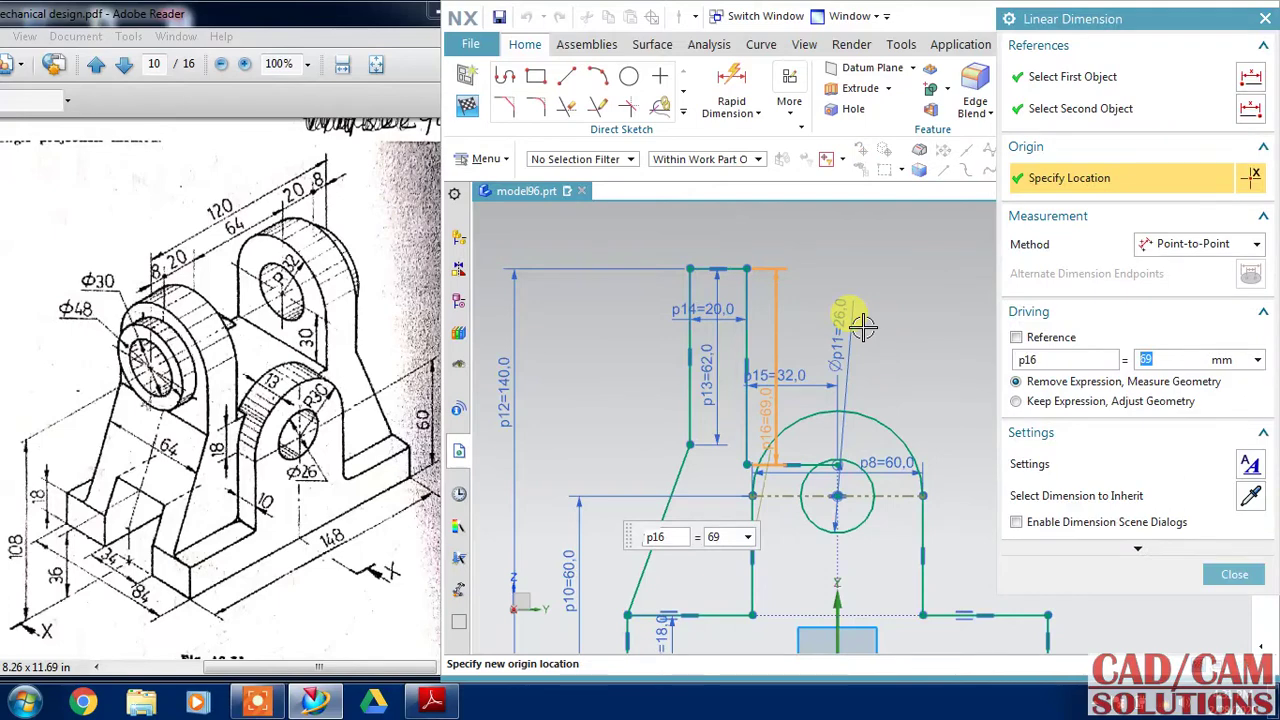
text(63)
key(Return)
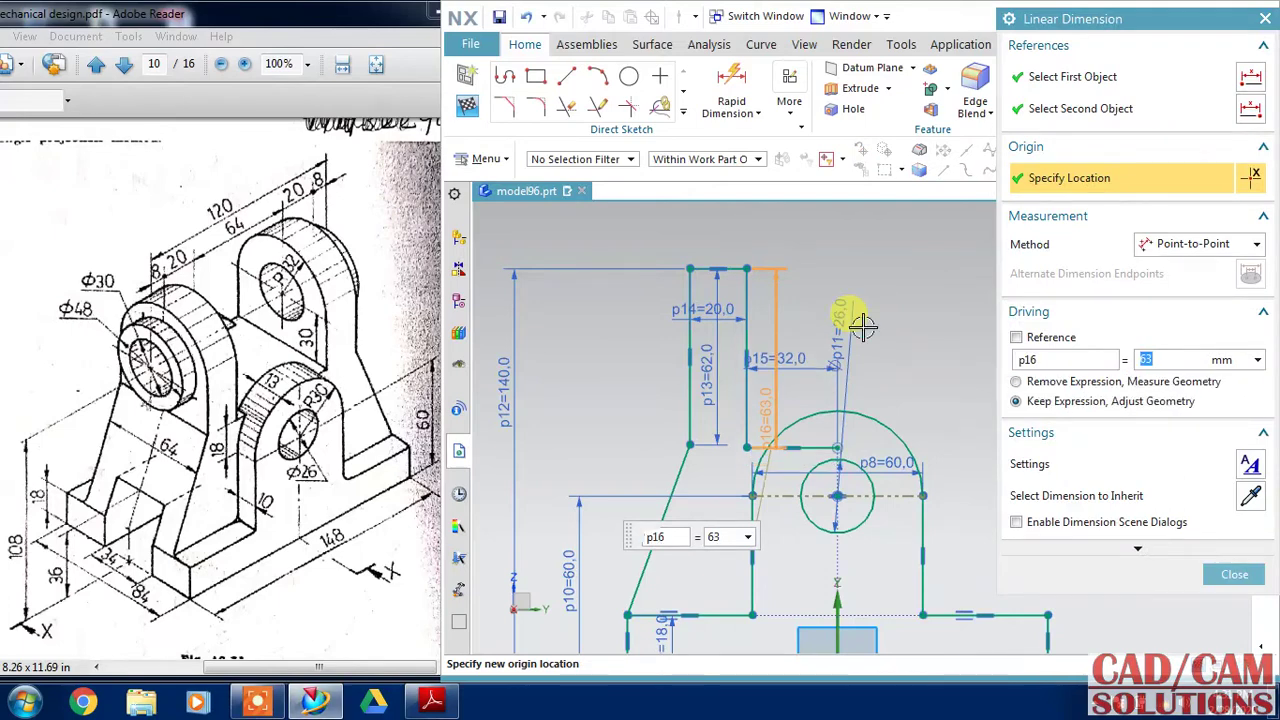
click(1220, 578)
scroll(1006, 414, down, 1)
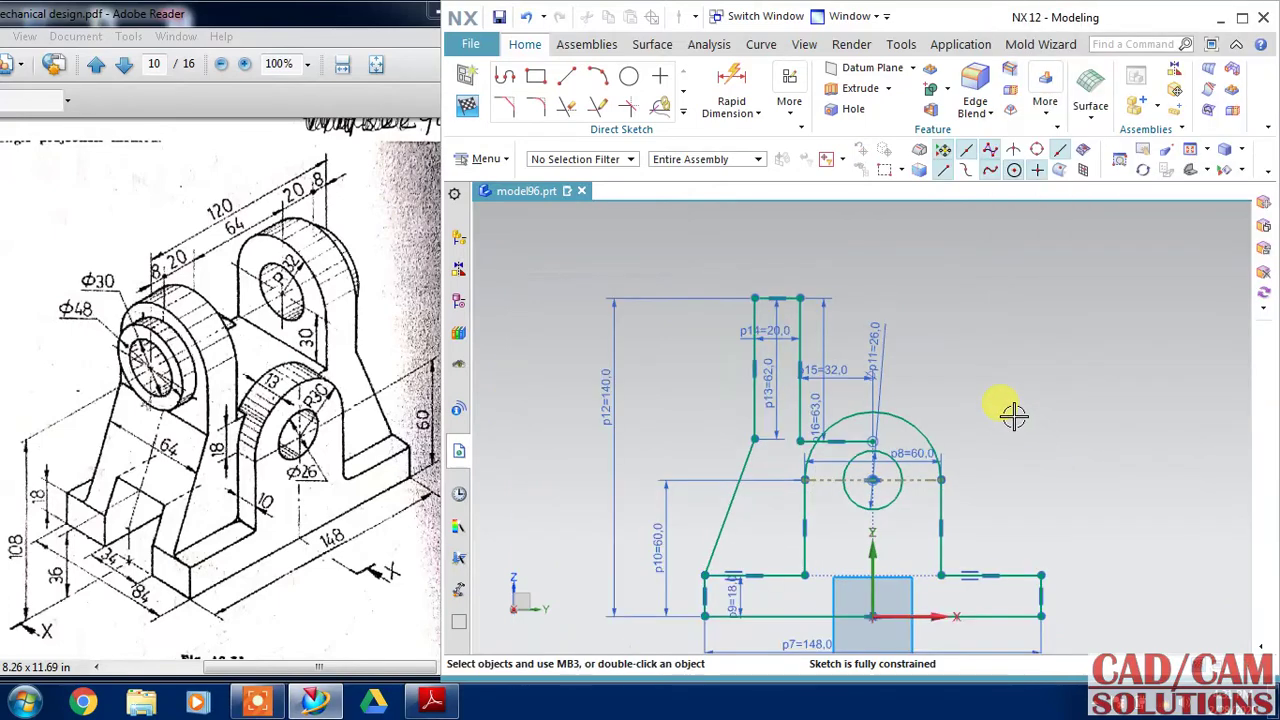
scroll(980, 394, down, 1)
scroll(942, 352, down, 1)
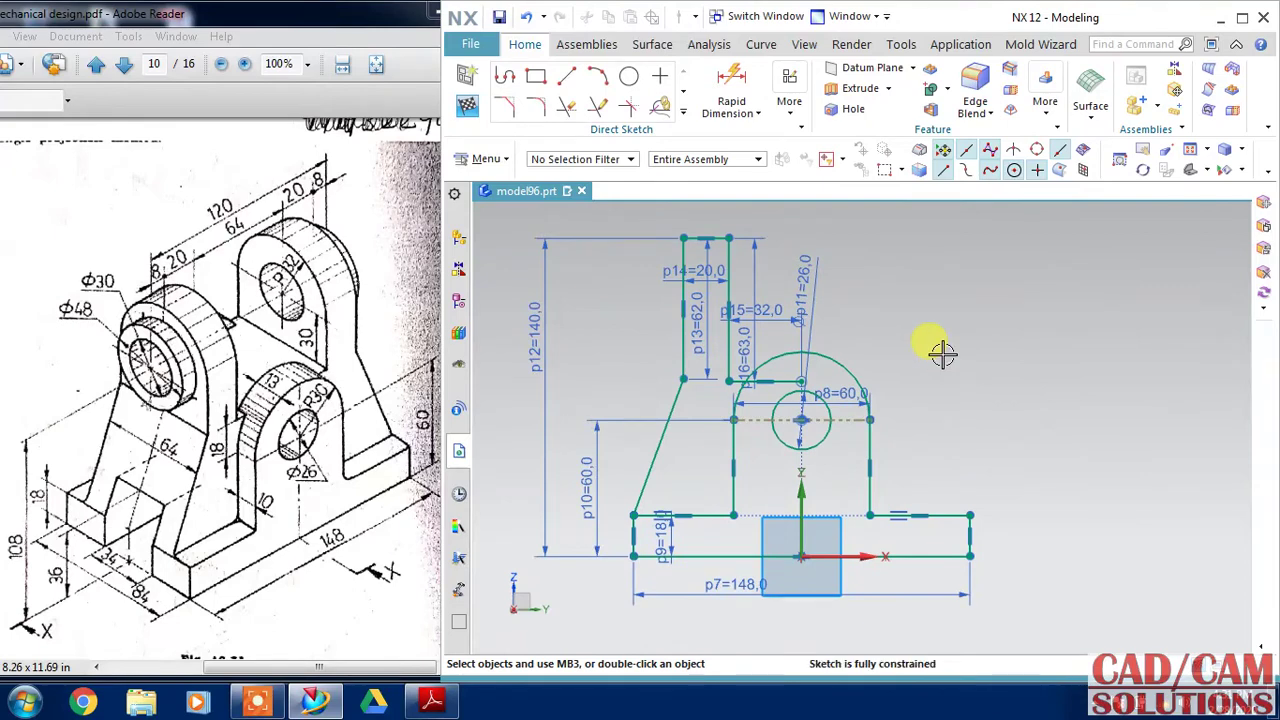
Mirror the six left-upright curves across the sketch's vertical axis
click(684, 106)
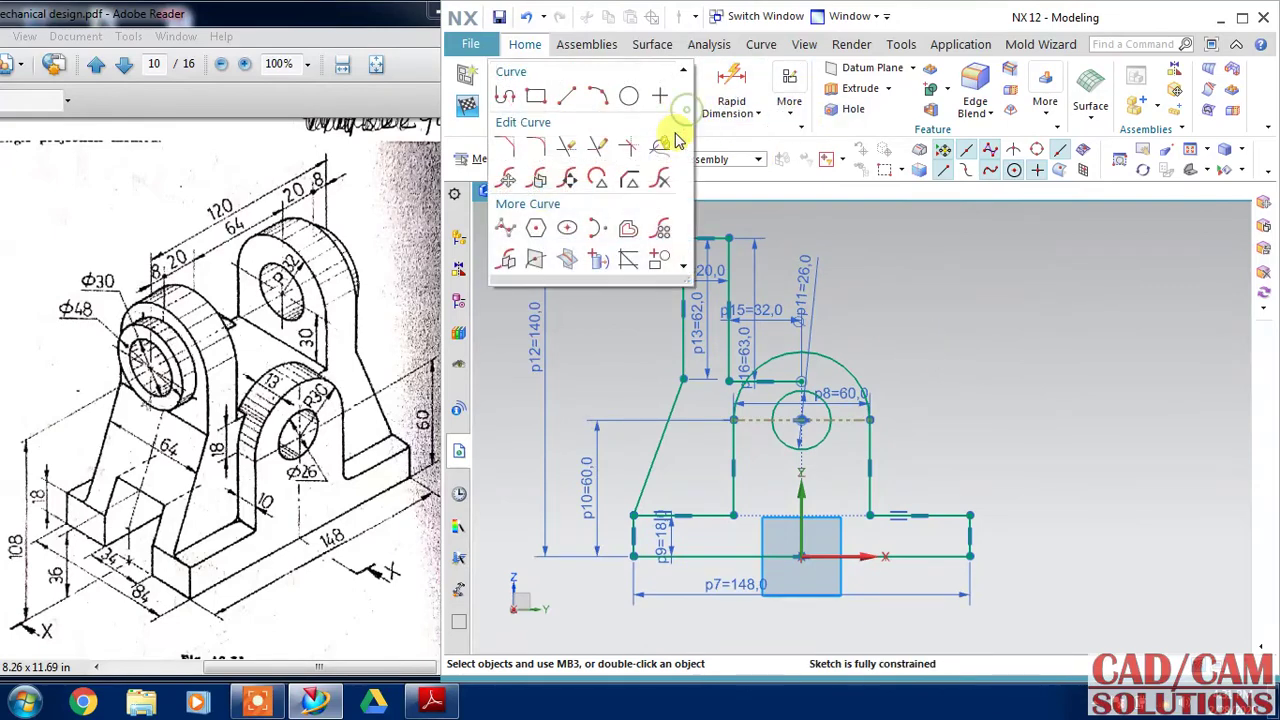
click(508, 262)
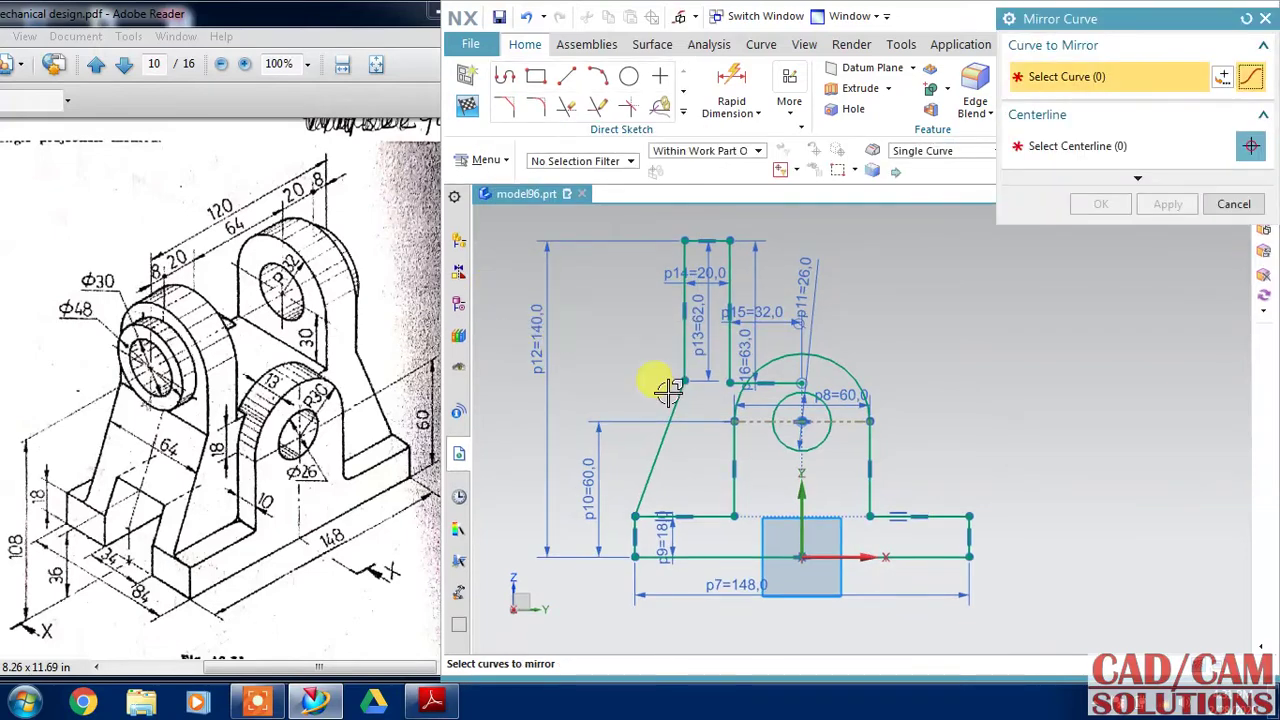
click(768, 382)
click(730, 270)
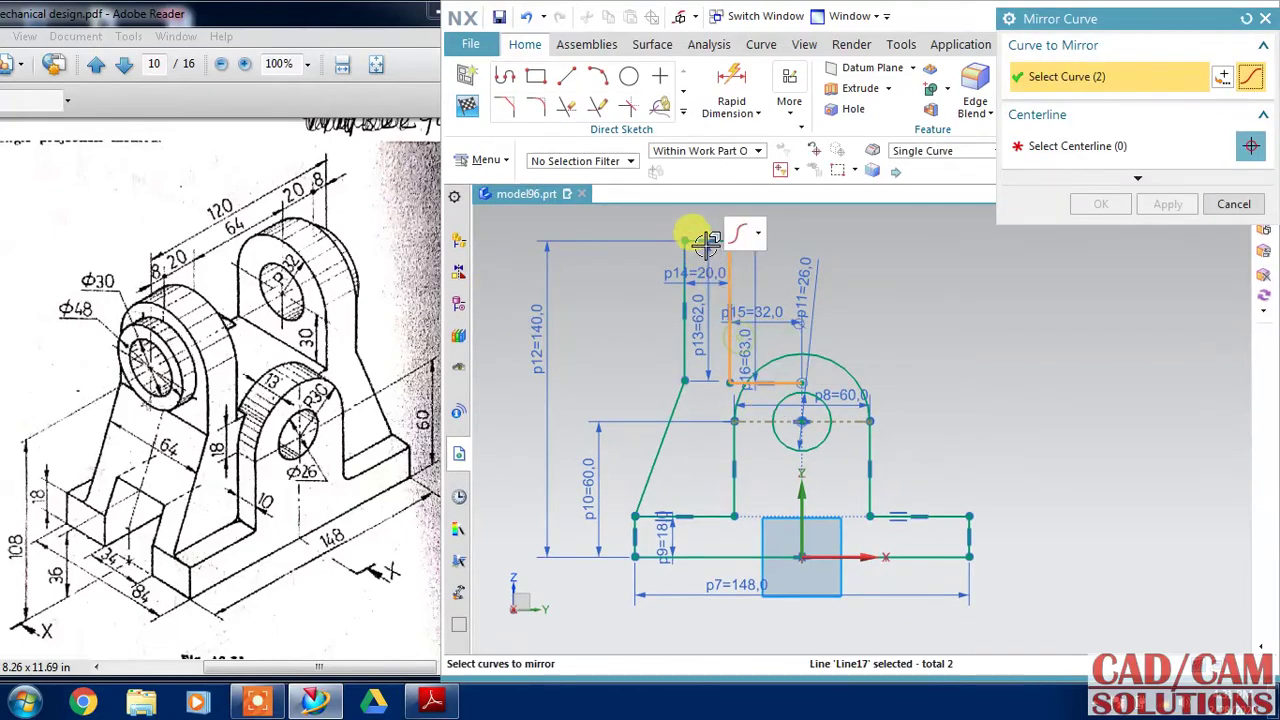
click(698, 241)
click(688, 296)
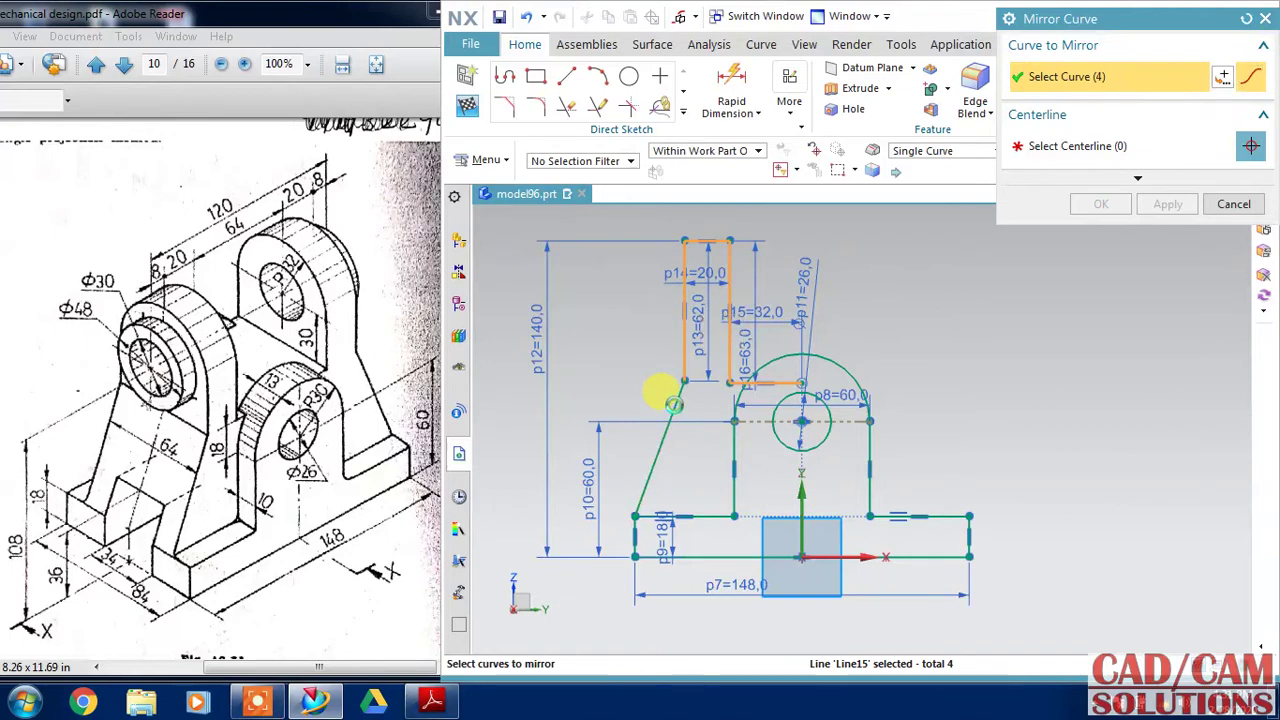
click(674, 410)
click(636, 535)
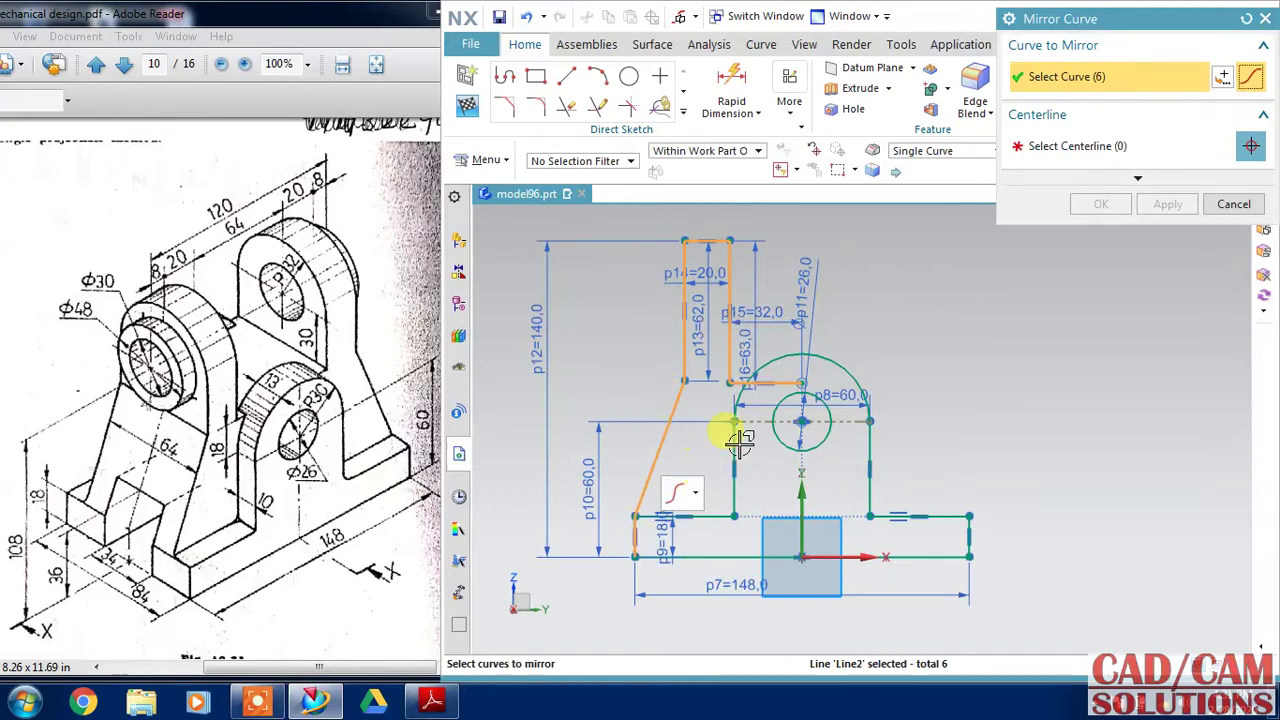
middle_click(1060, 190)
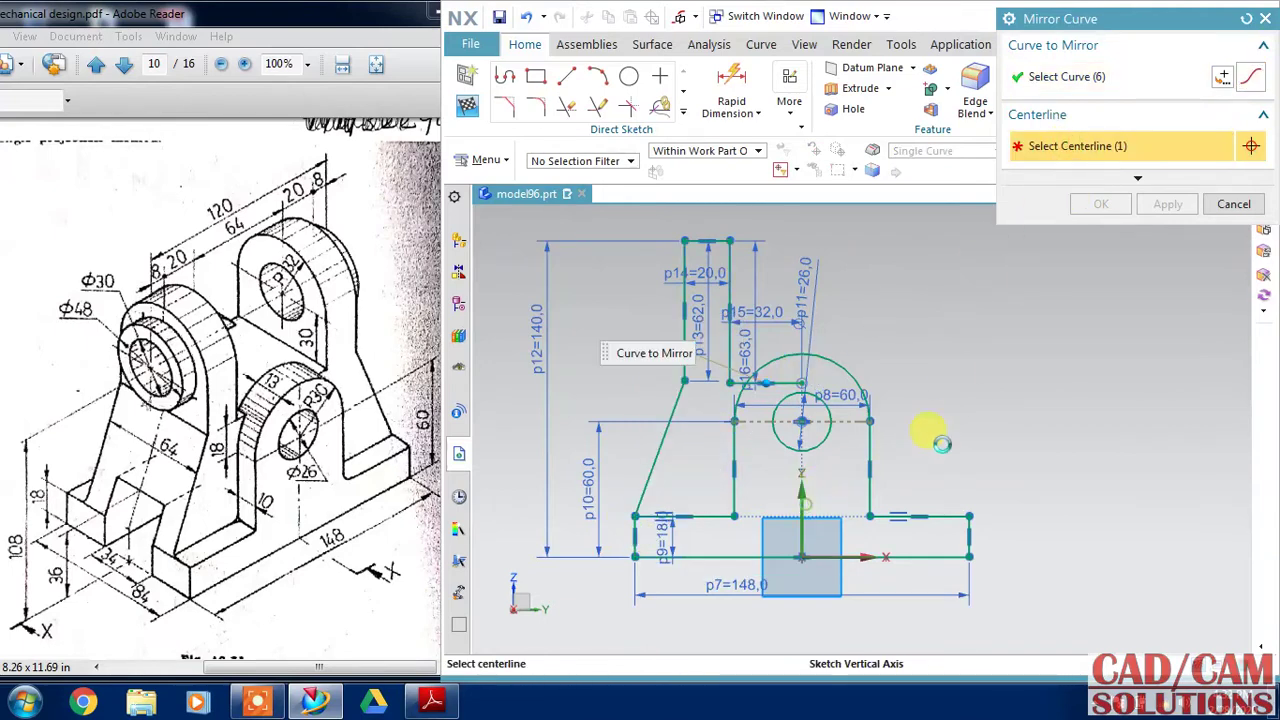
click(1100, 204)
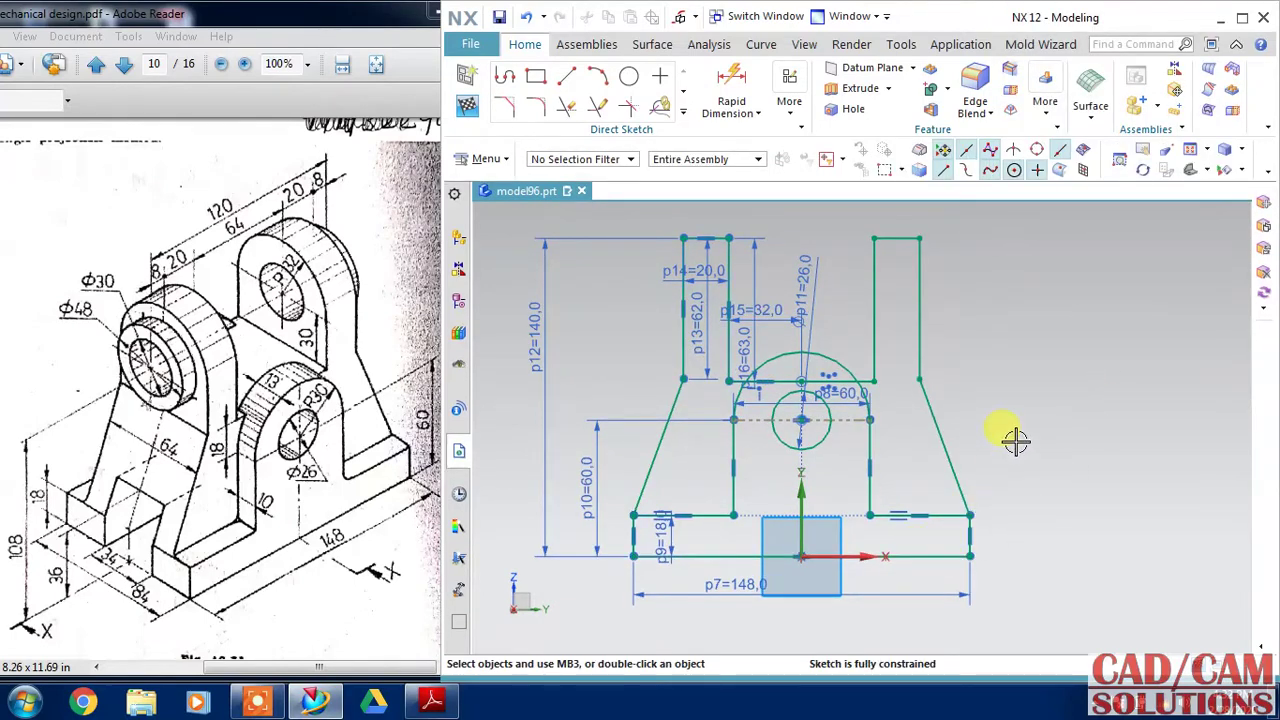
Draw a tall narrow rectangle beside the left upright
click(537, 82)
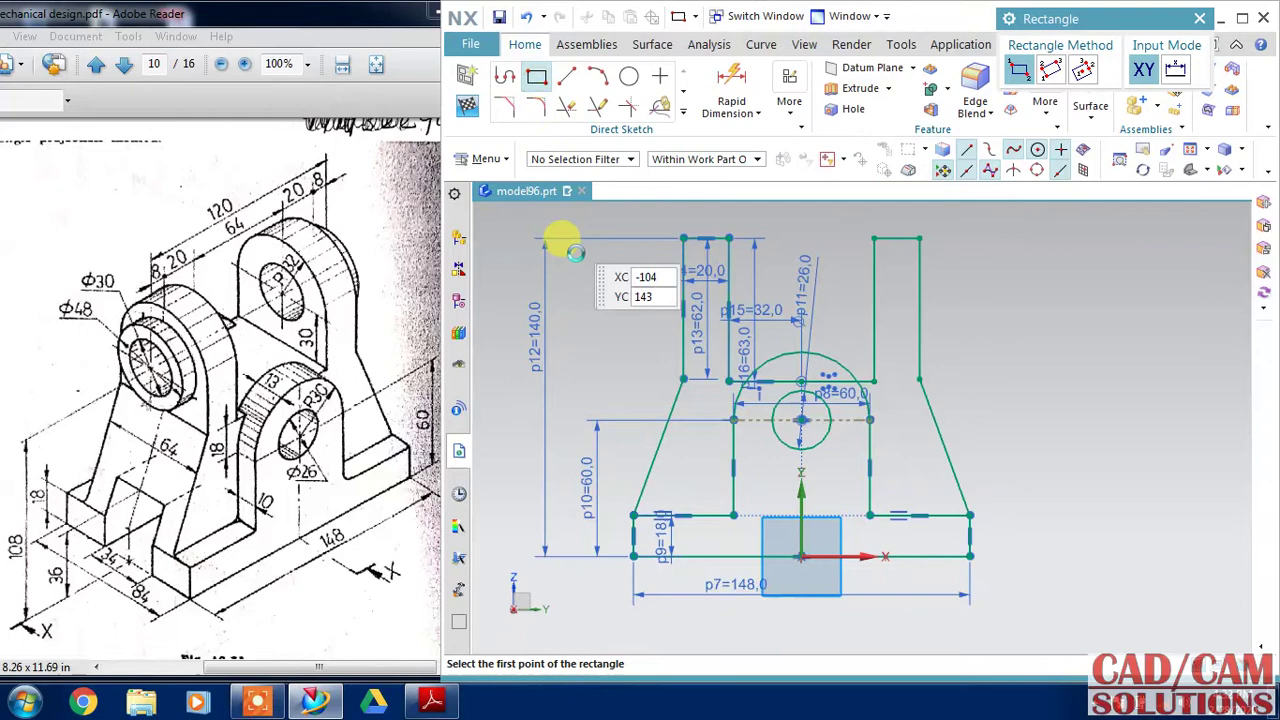
scroll(680, 262, up, 2)
click(683, 264)
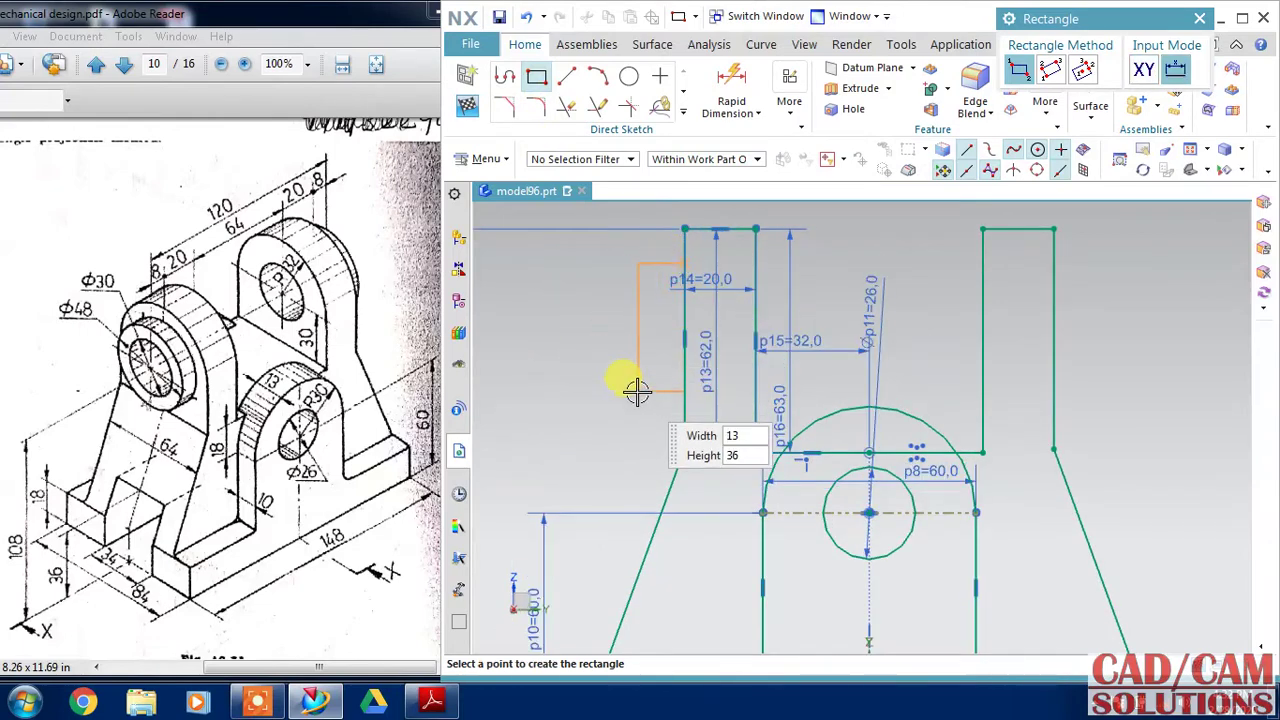
click(646, 393)
key(Escape)
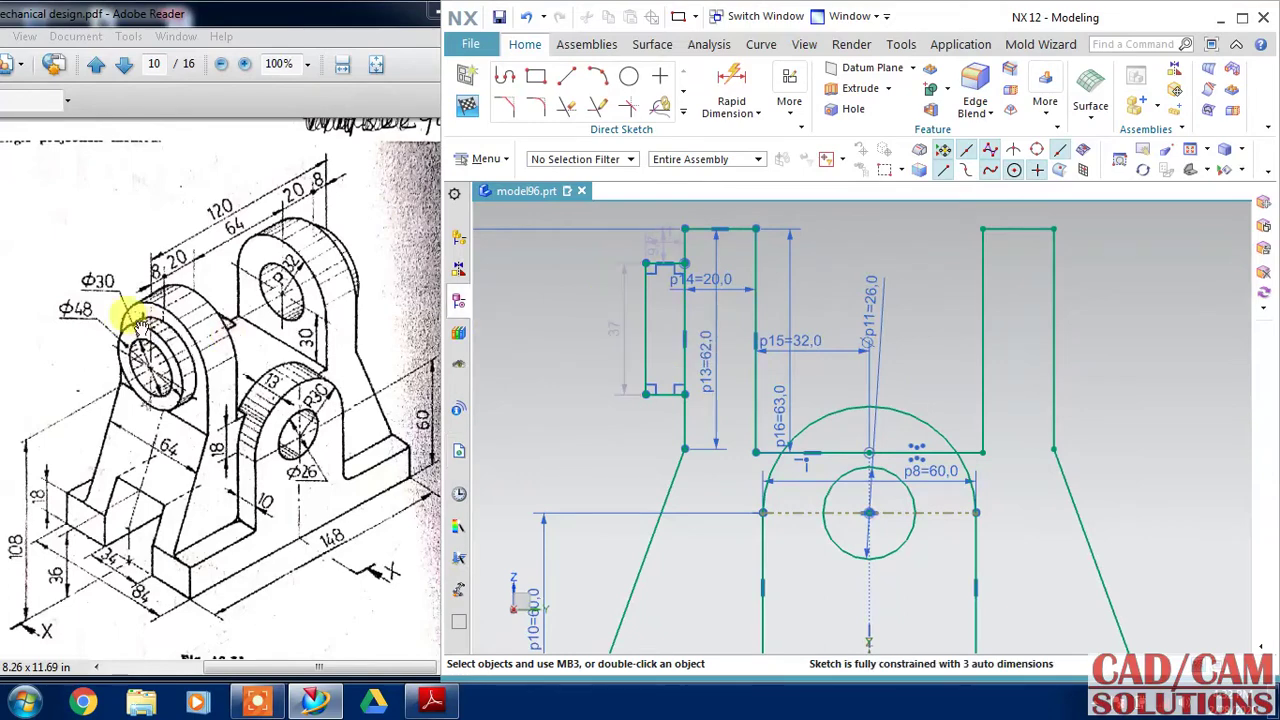
Set the rectangle's height p17 to 48 and width p18 to 8
double_click(614, 330)
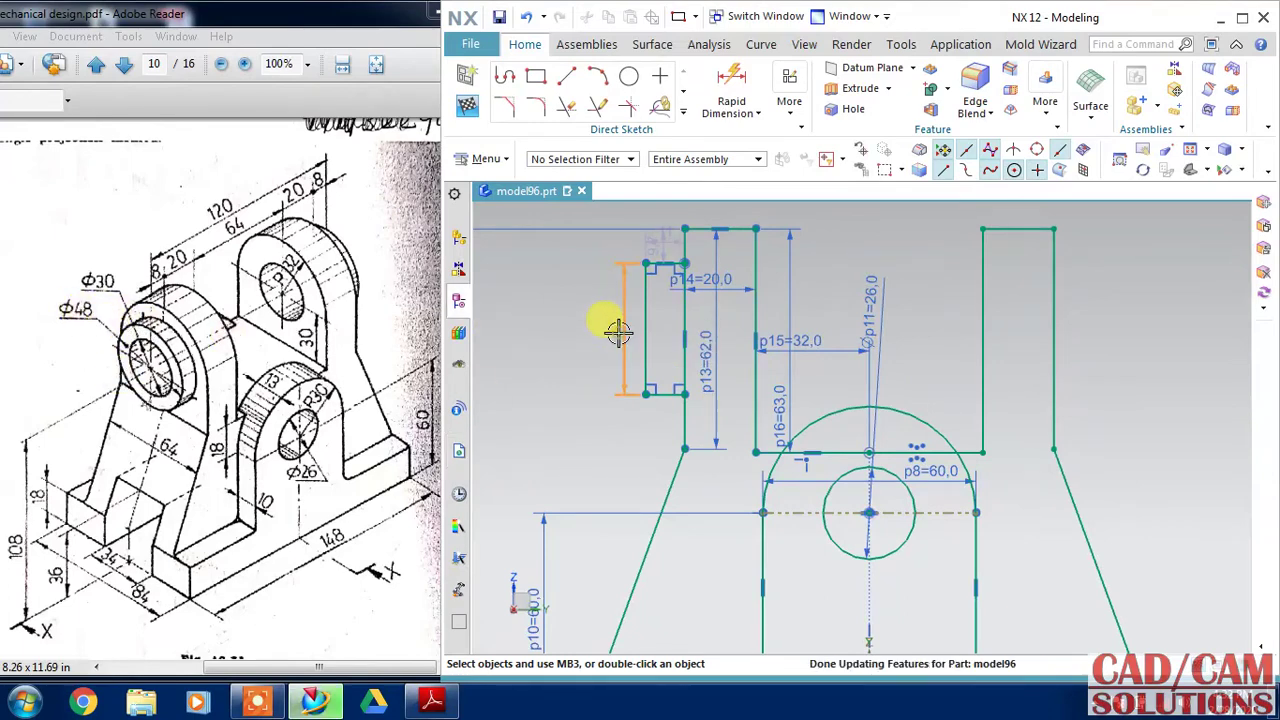
text(48)
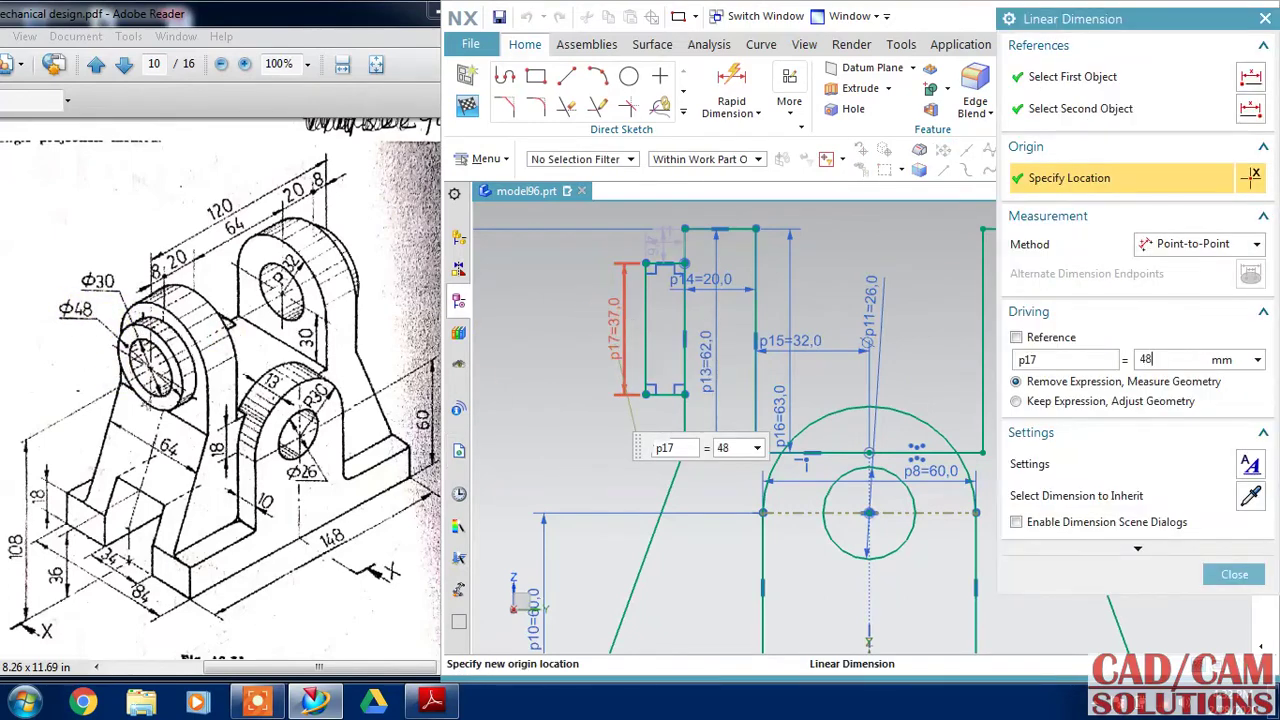
key(Return)
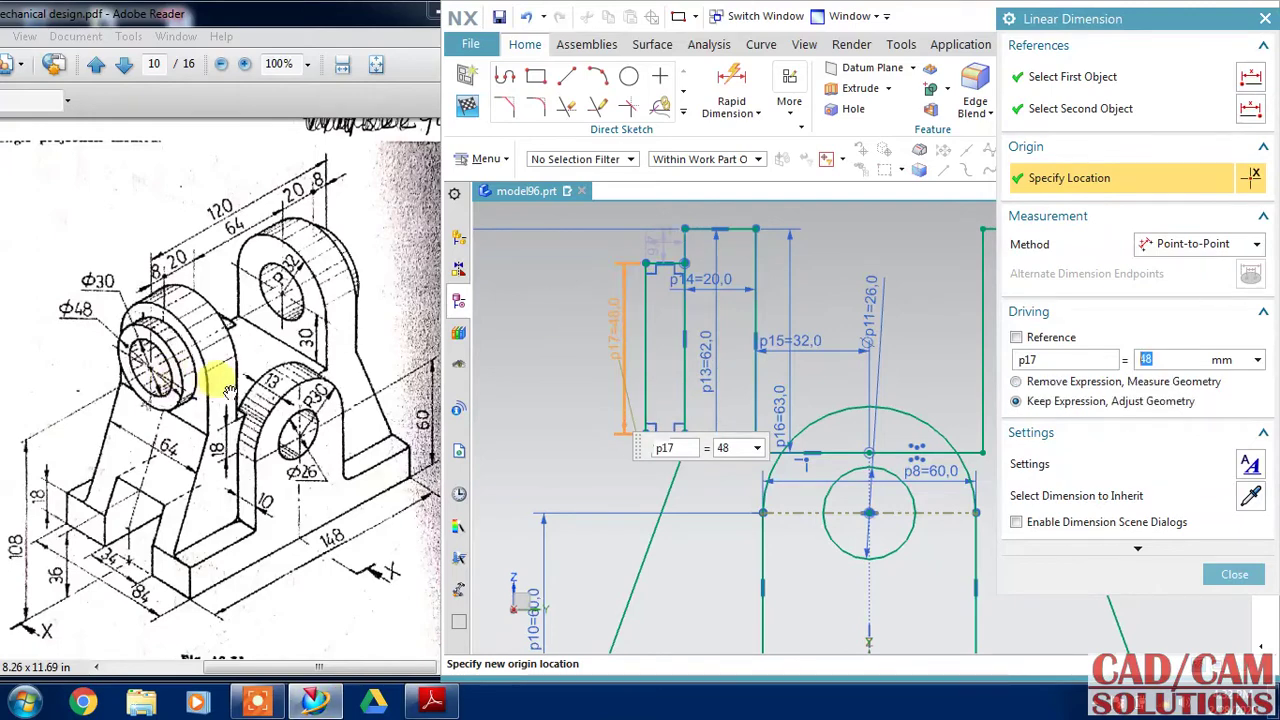
middle_click(598, 248)
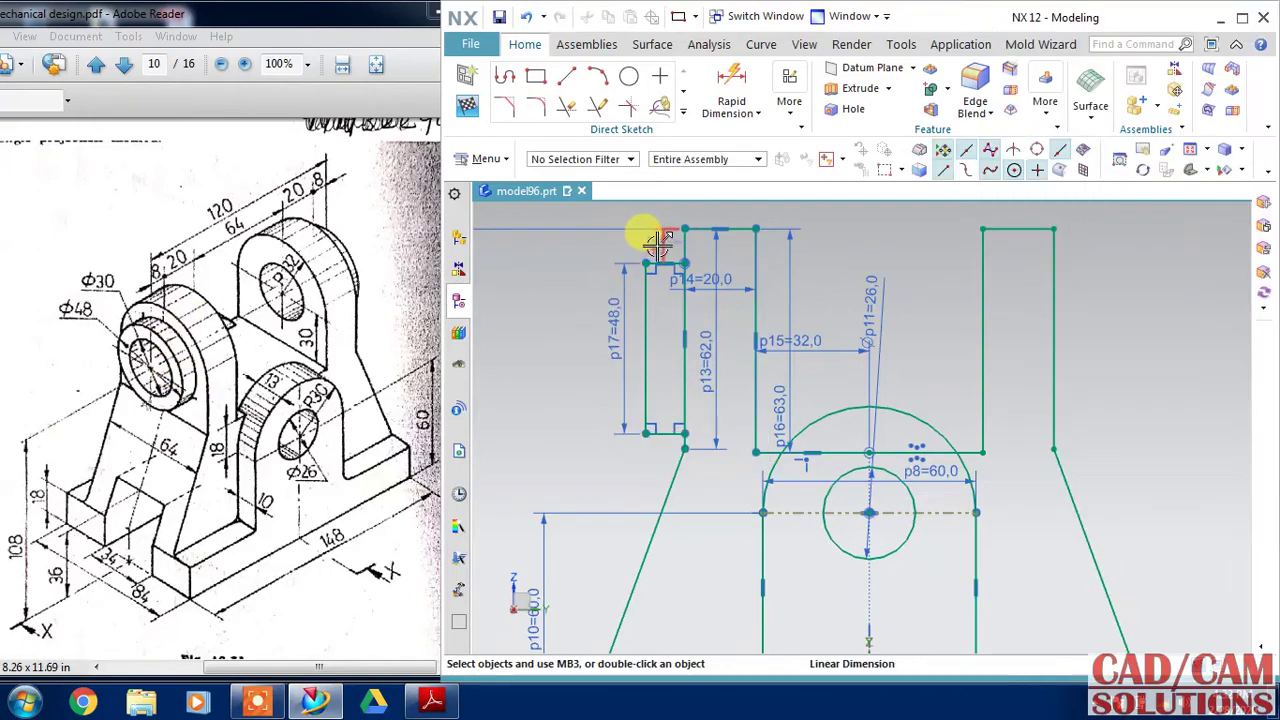
drag(652, 240, 641, 246)
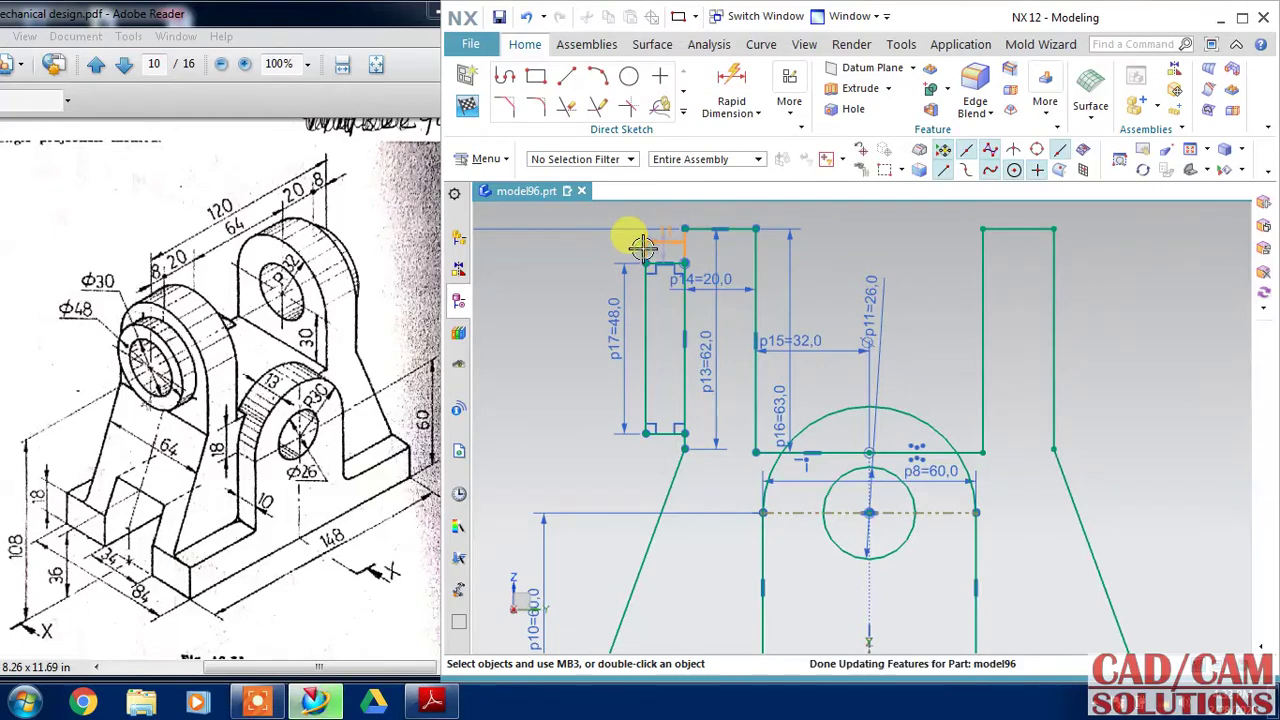
double_click(645, 242)
text(8)
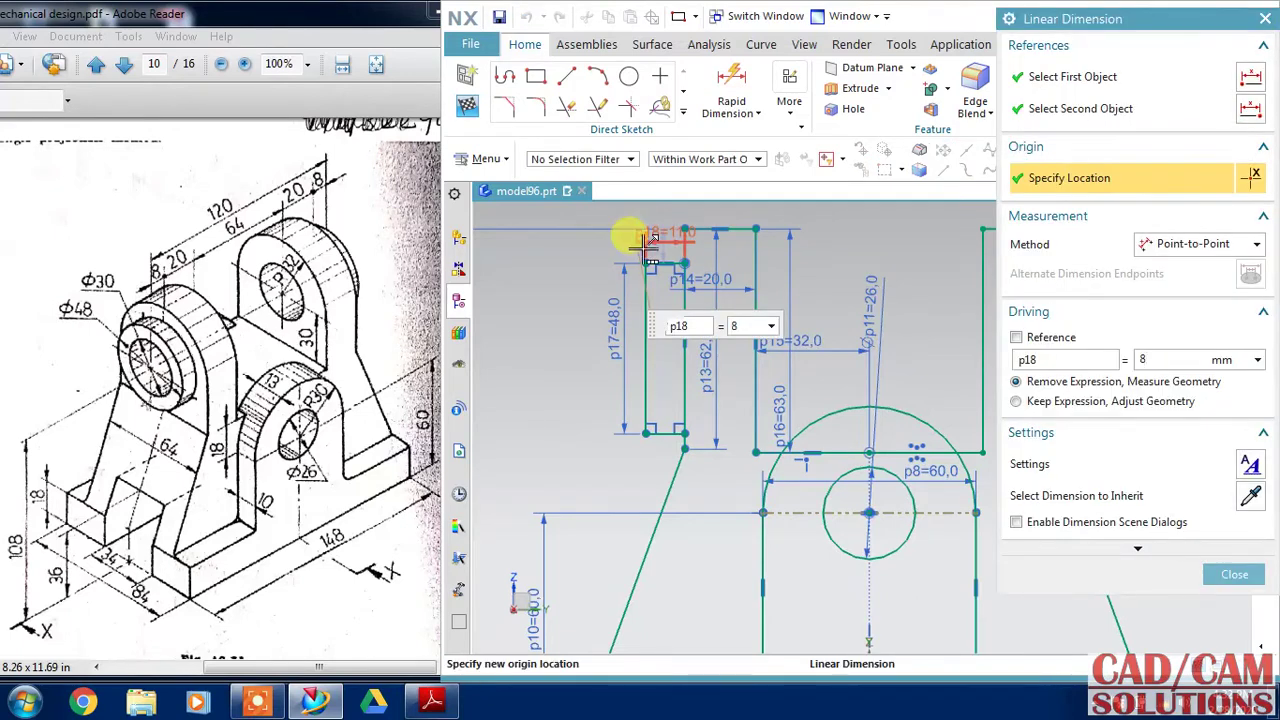
key(Return)
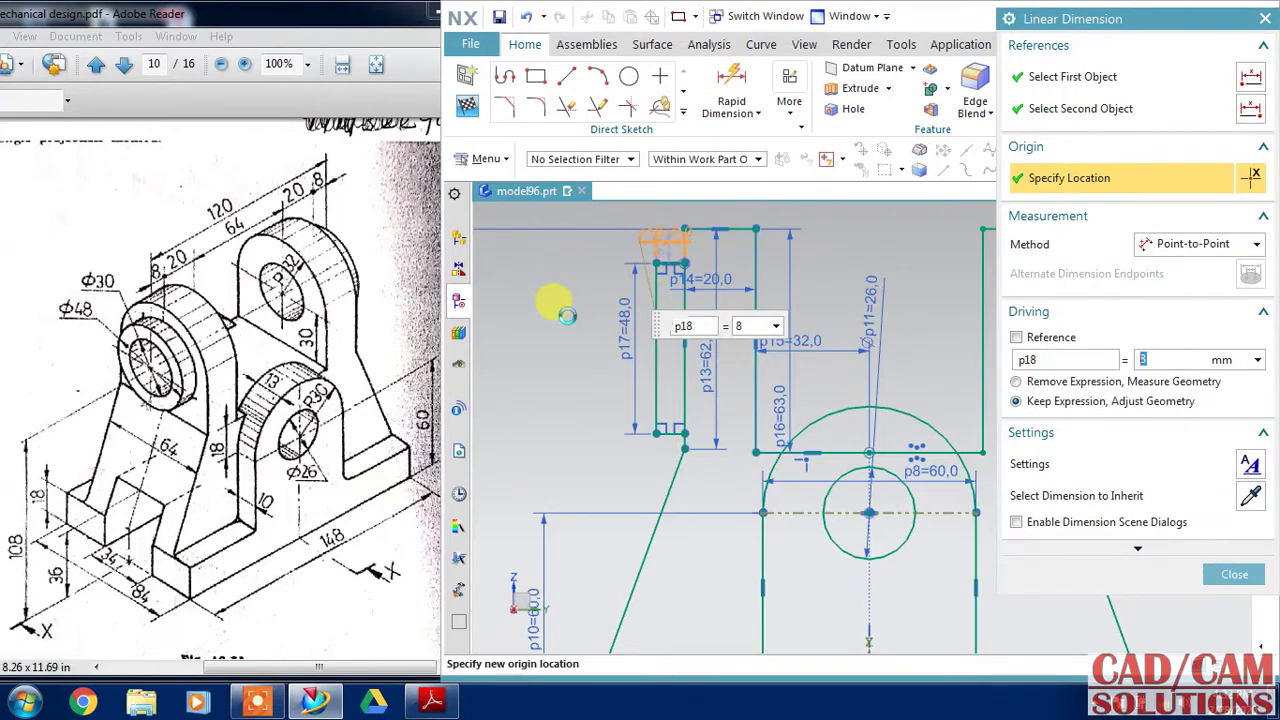
middle_click(567, 315)
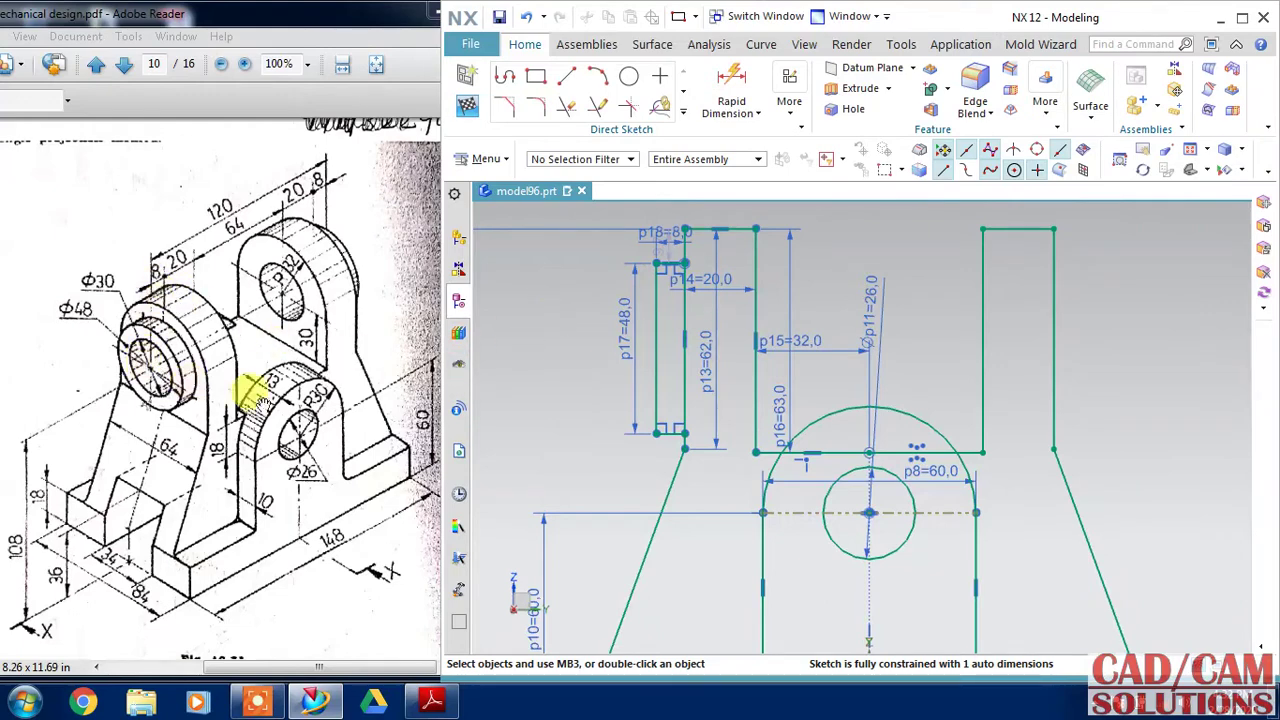
Add vertical dimension p19 = 32 locating the narrow rectangle
click(731, 85)
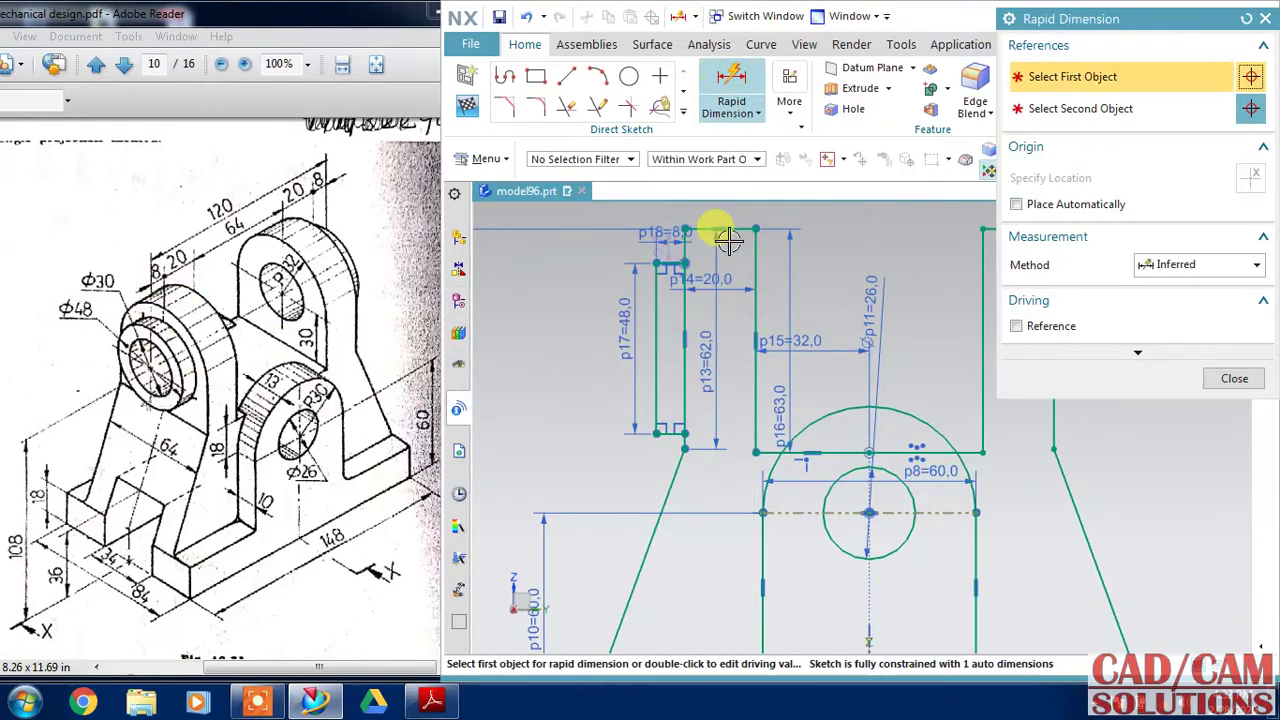
click(689, 236)
click(655, 340)
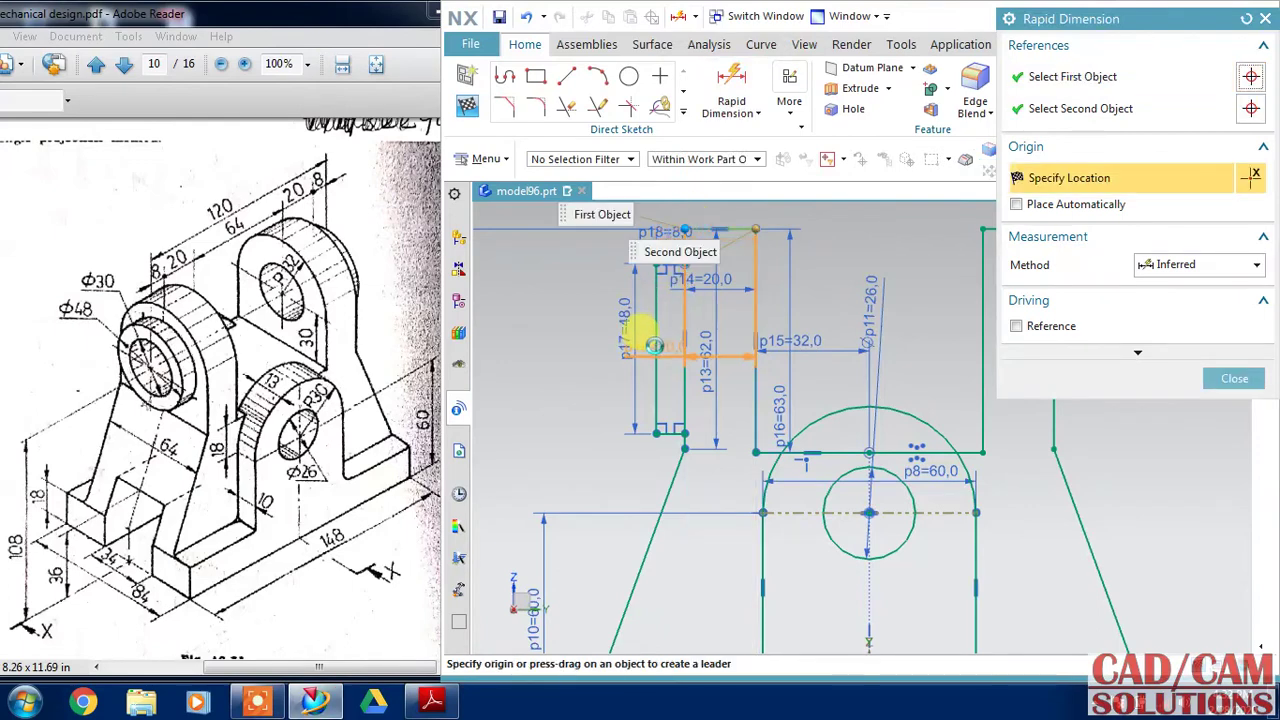
click(655, 345)
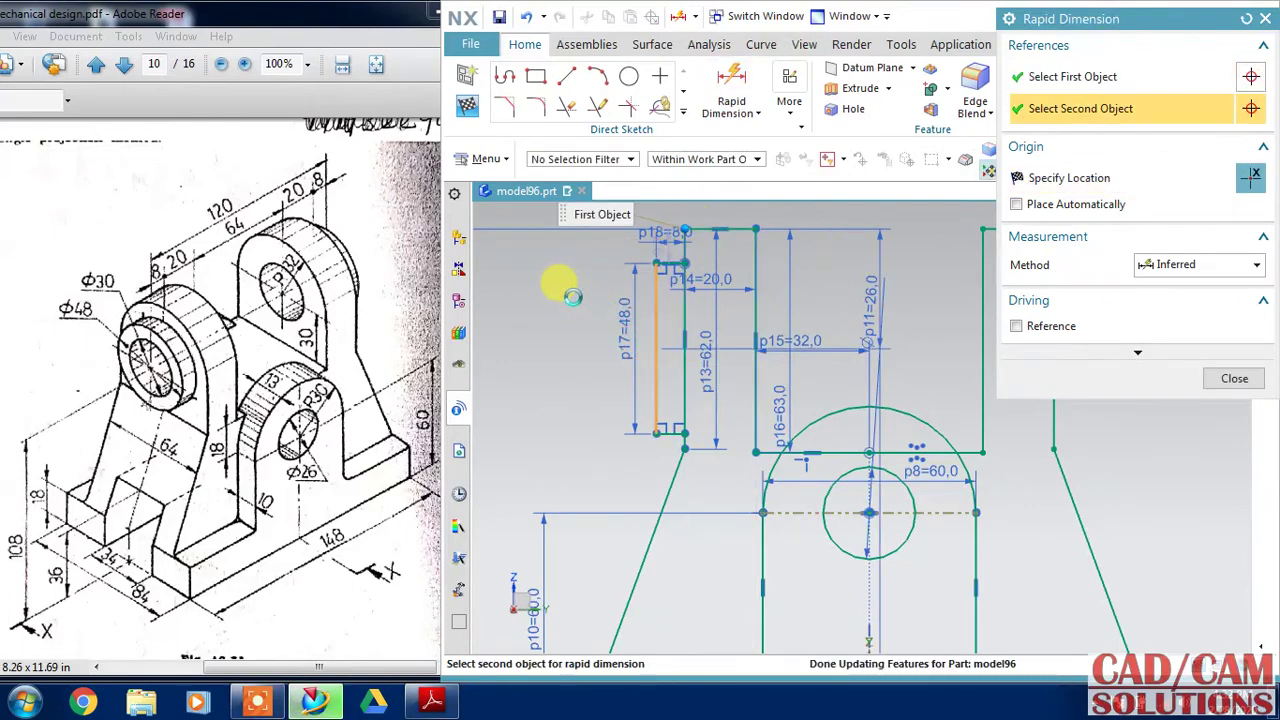
click(552, 276)
click(508, 355)
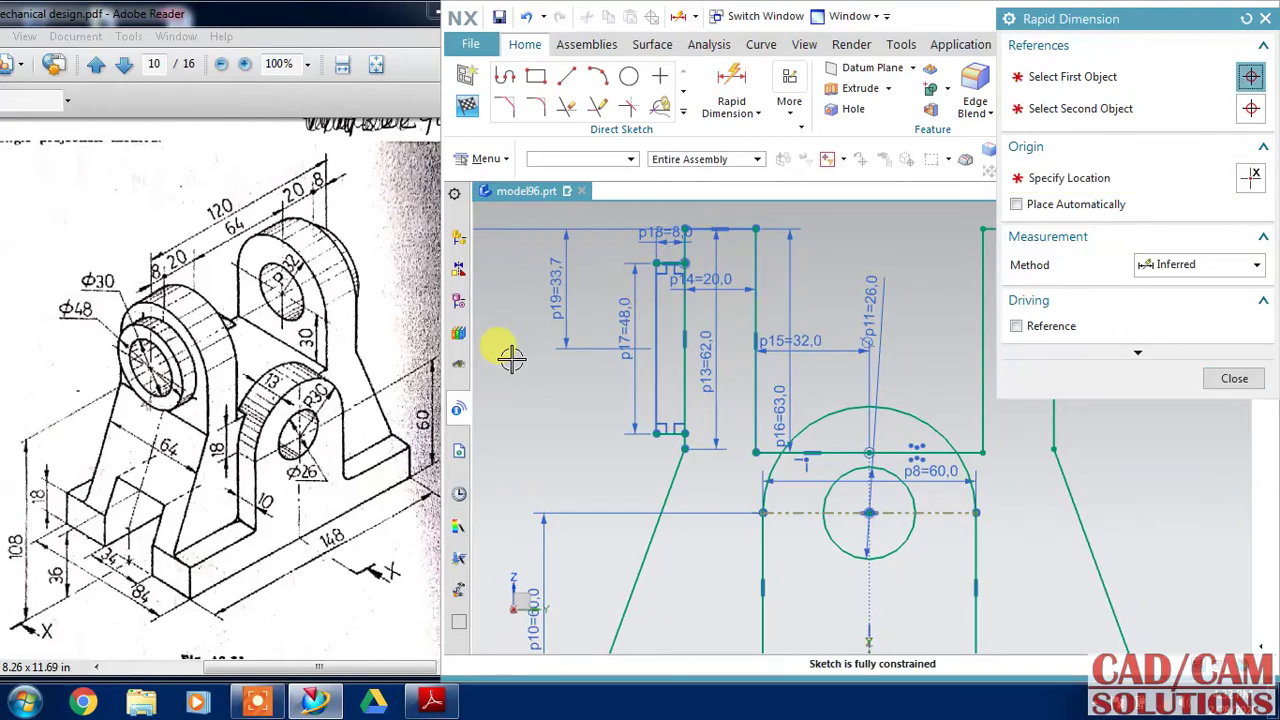
text(32)
key(Return)
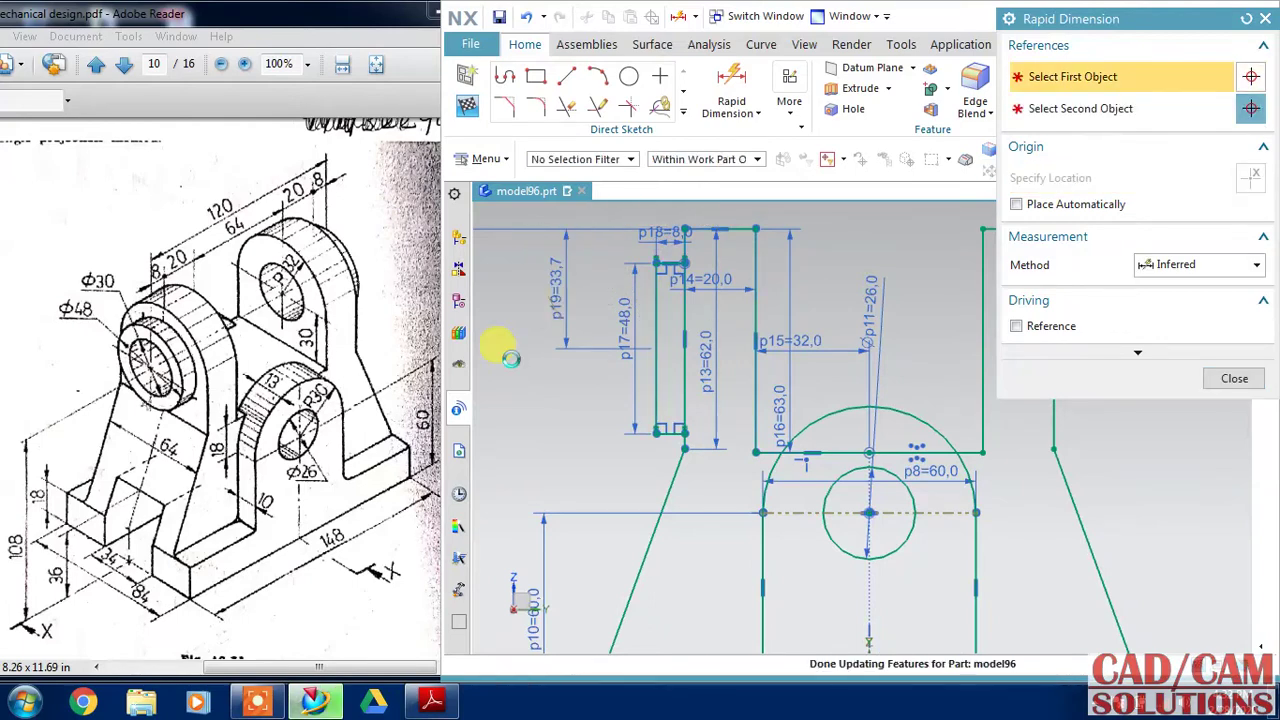
click(591, 438)
scroll(591, 438, down, 1)
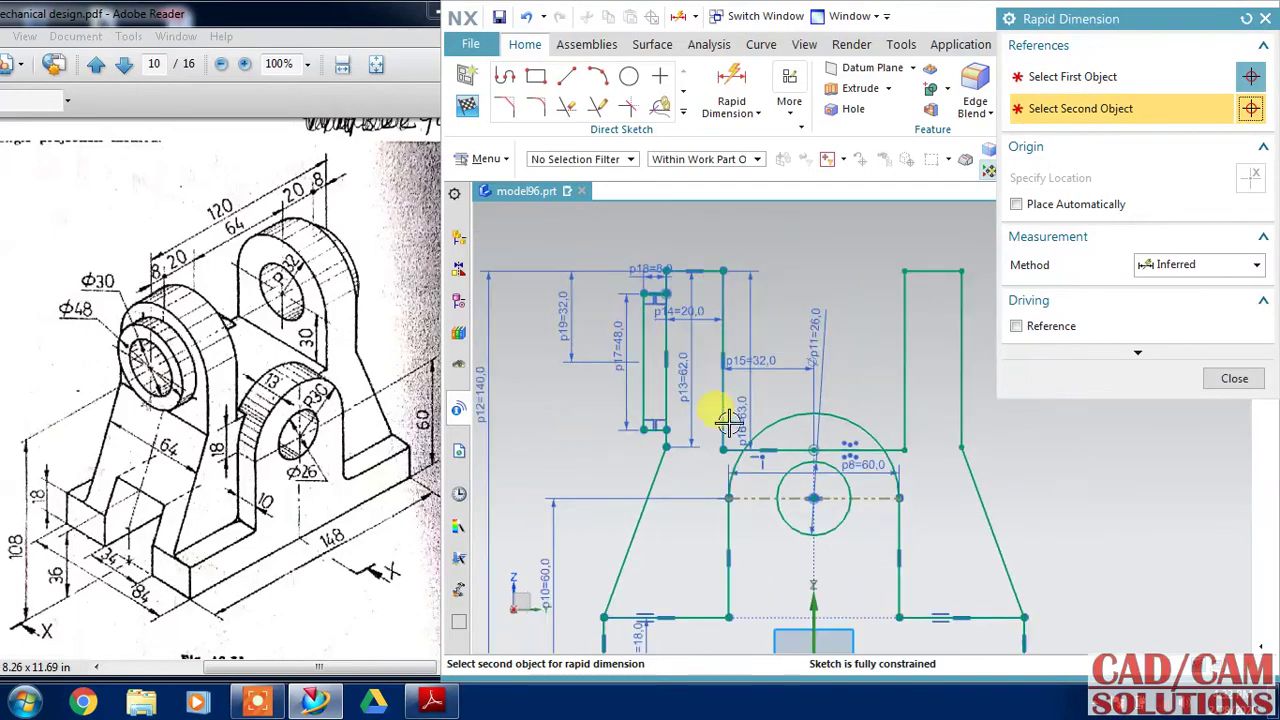
click(1208, 378)
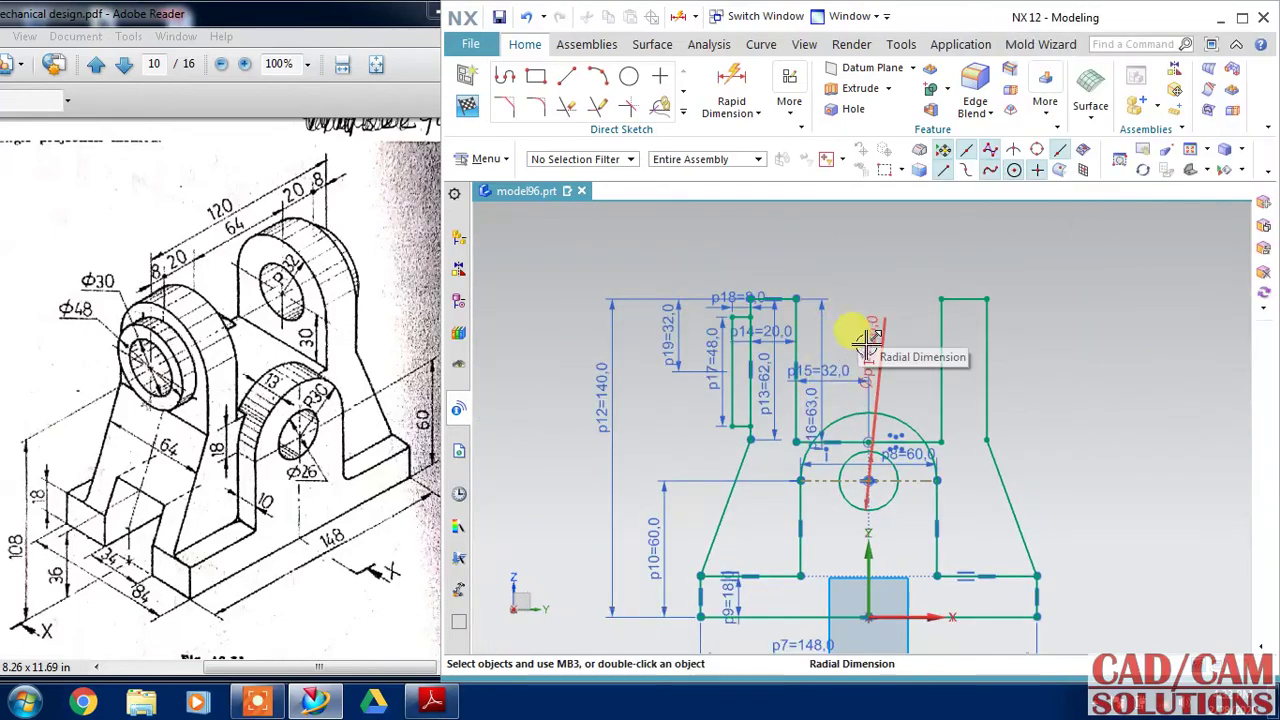
shift+middle_drag(871, 320, 862, 258)
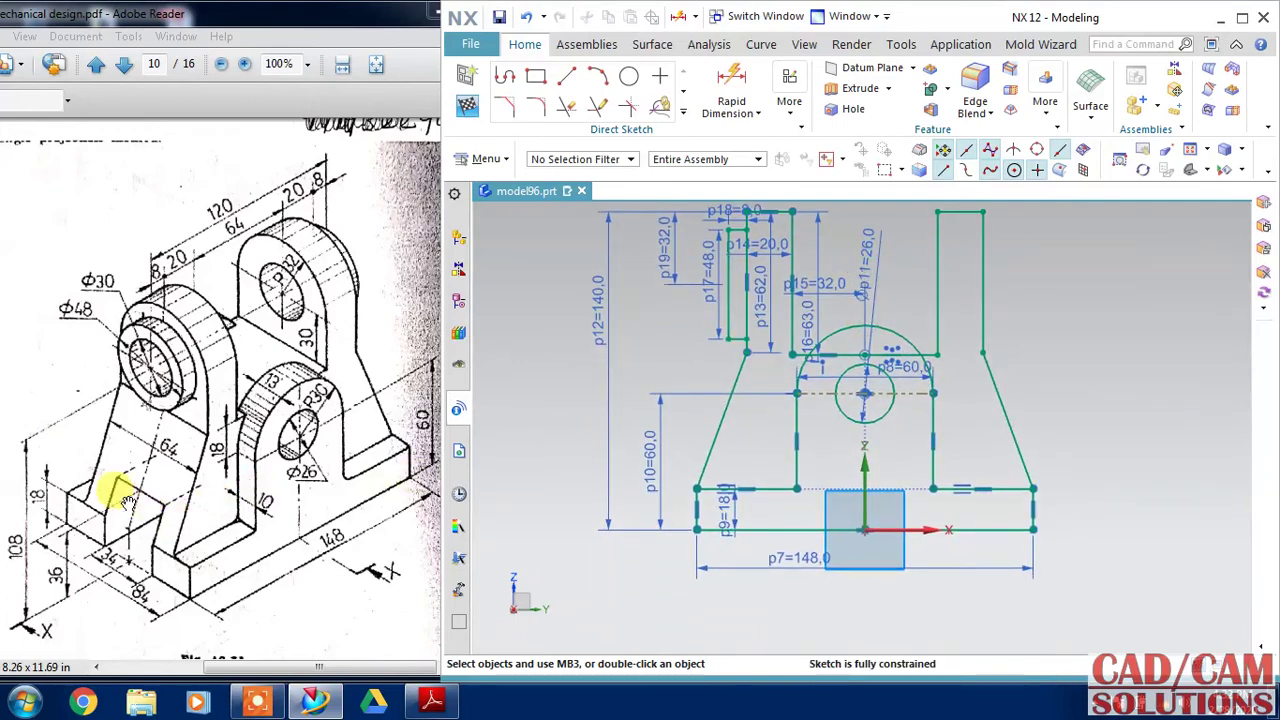
Draw a wide rectangle across the base with height p20 = 36
click(535, 77)
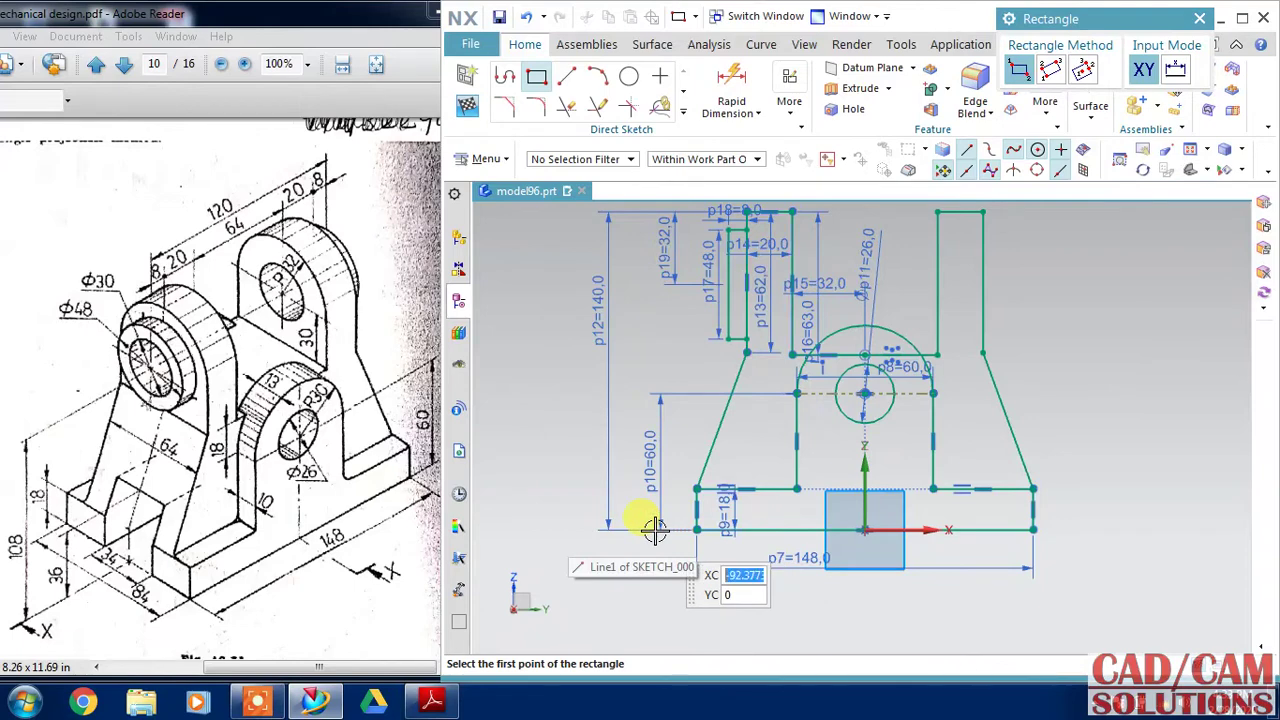
click(657, 526)
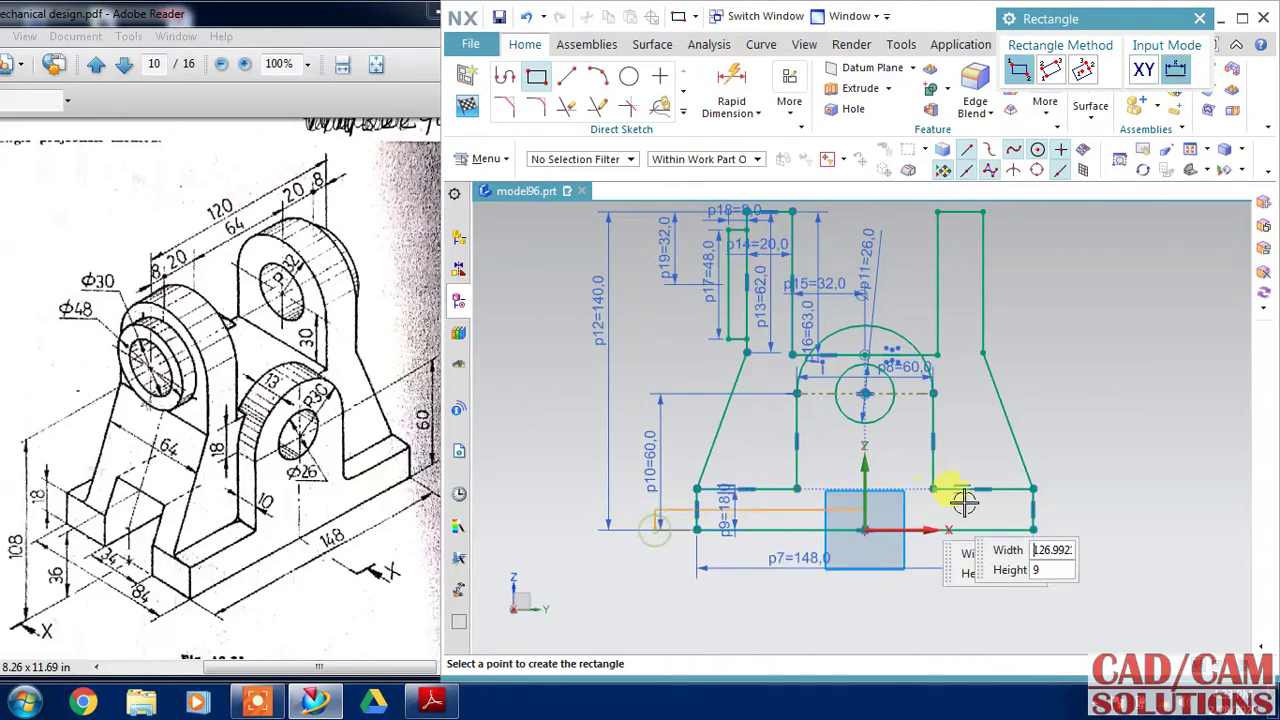
click(1073, 453)
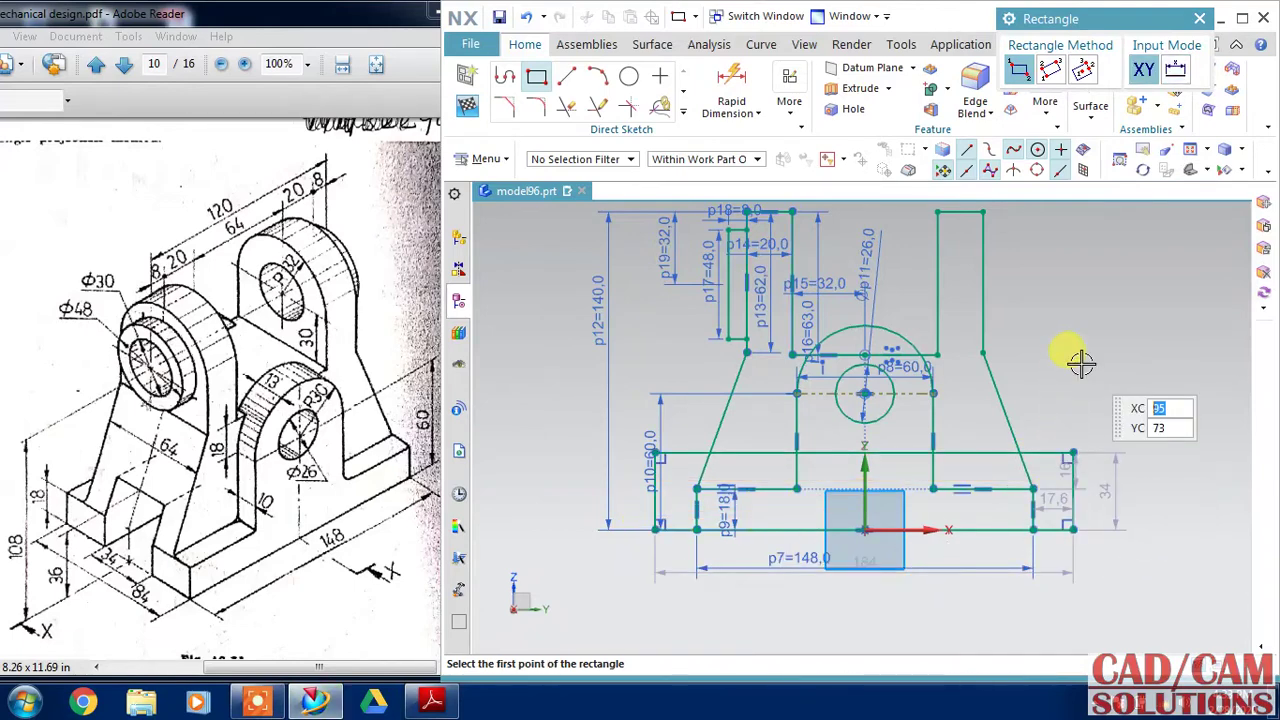
middle_click(860, 405)
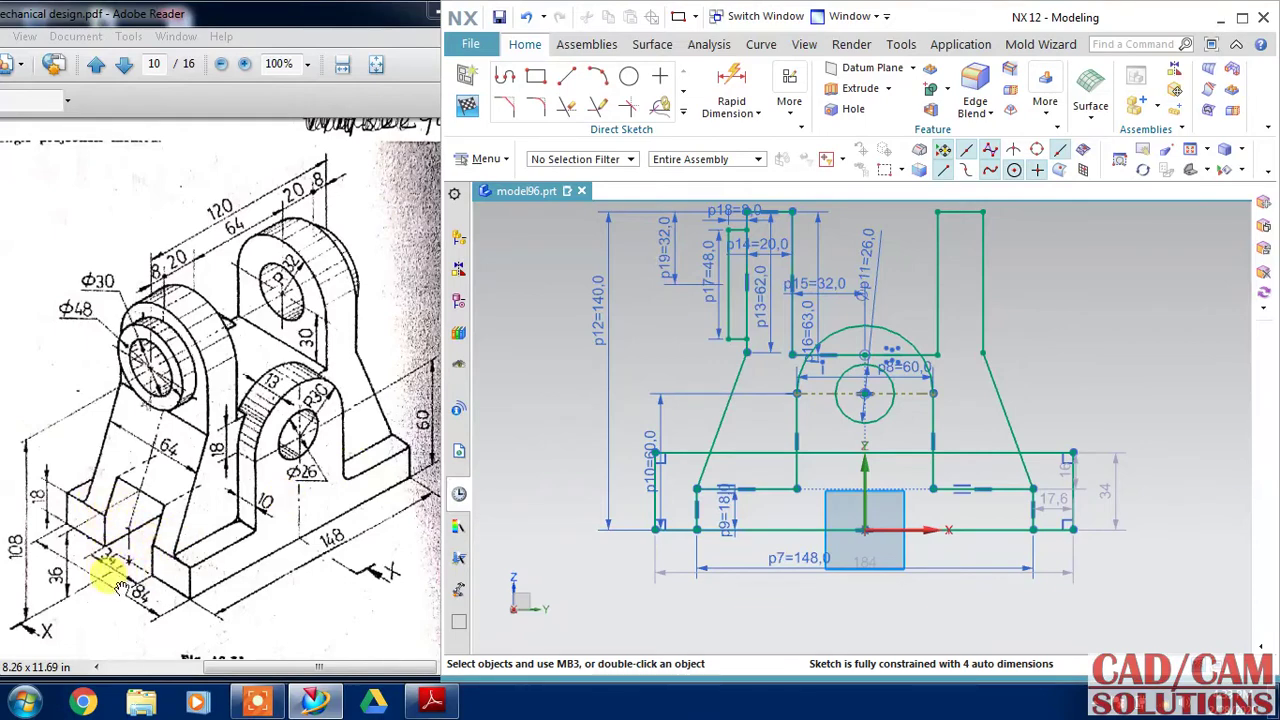
double_click(1120, 498)
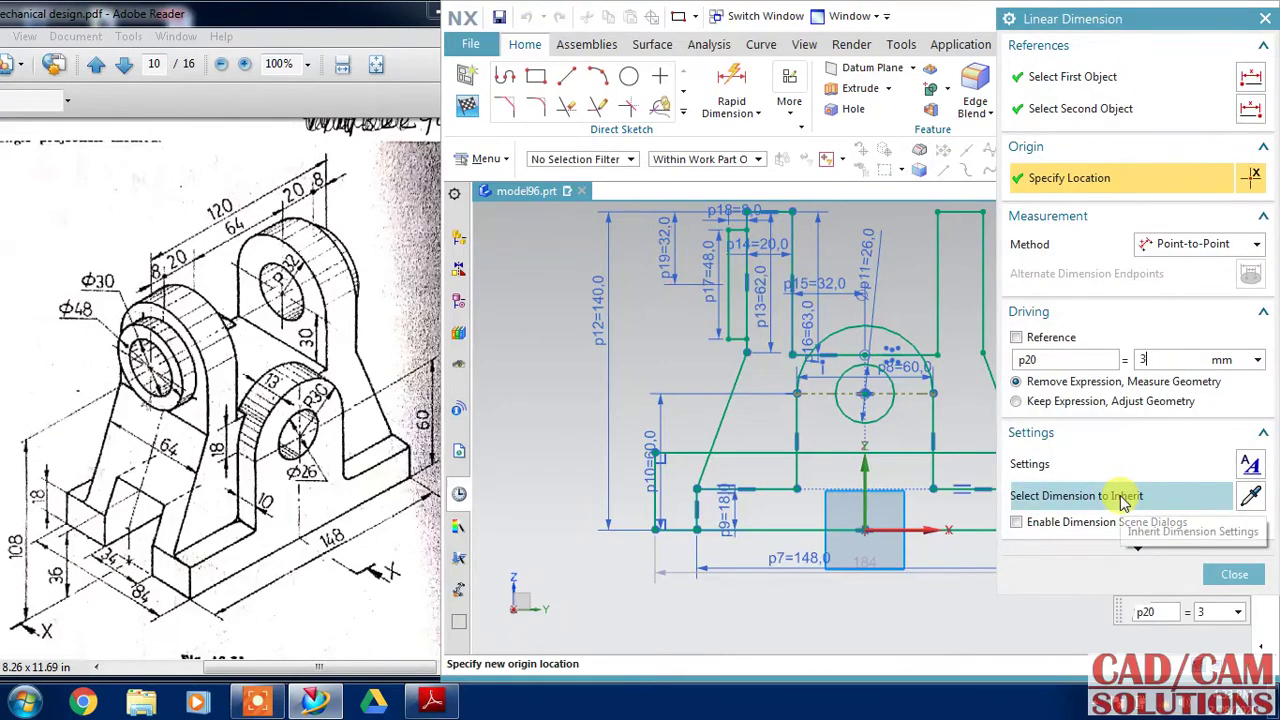
text(36)
key(Return)
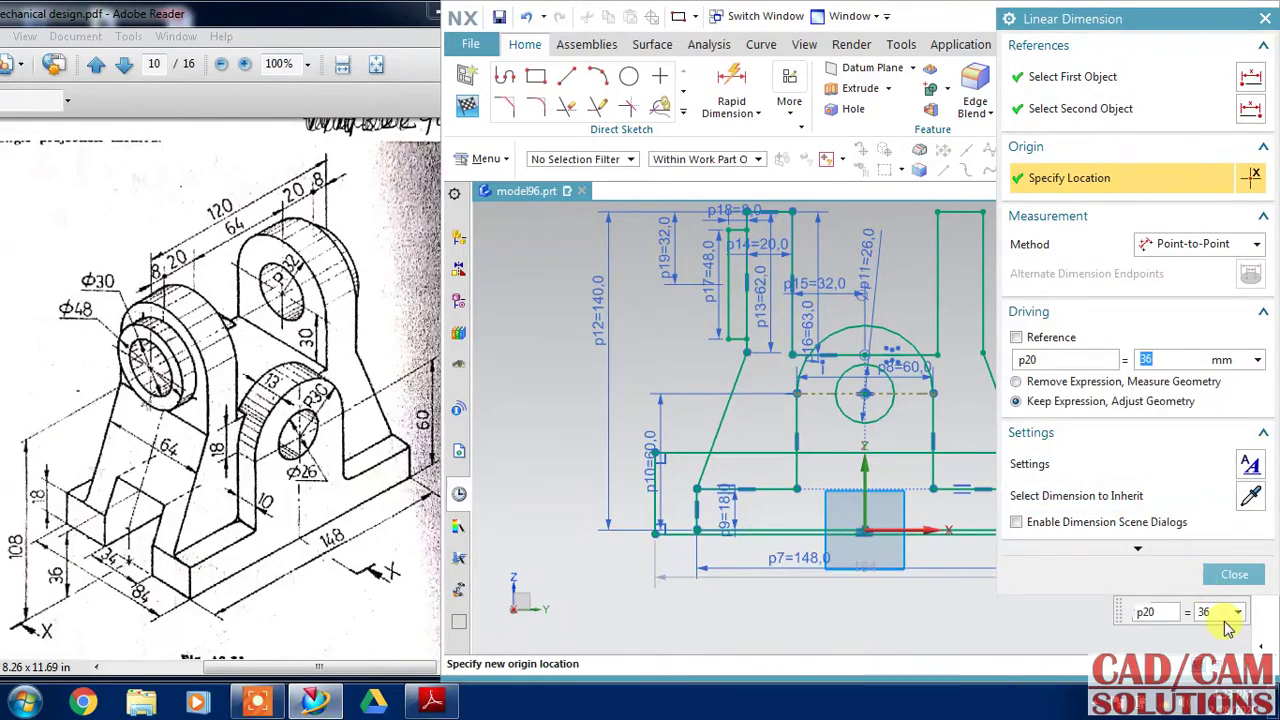
click(1232, 577)
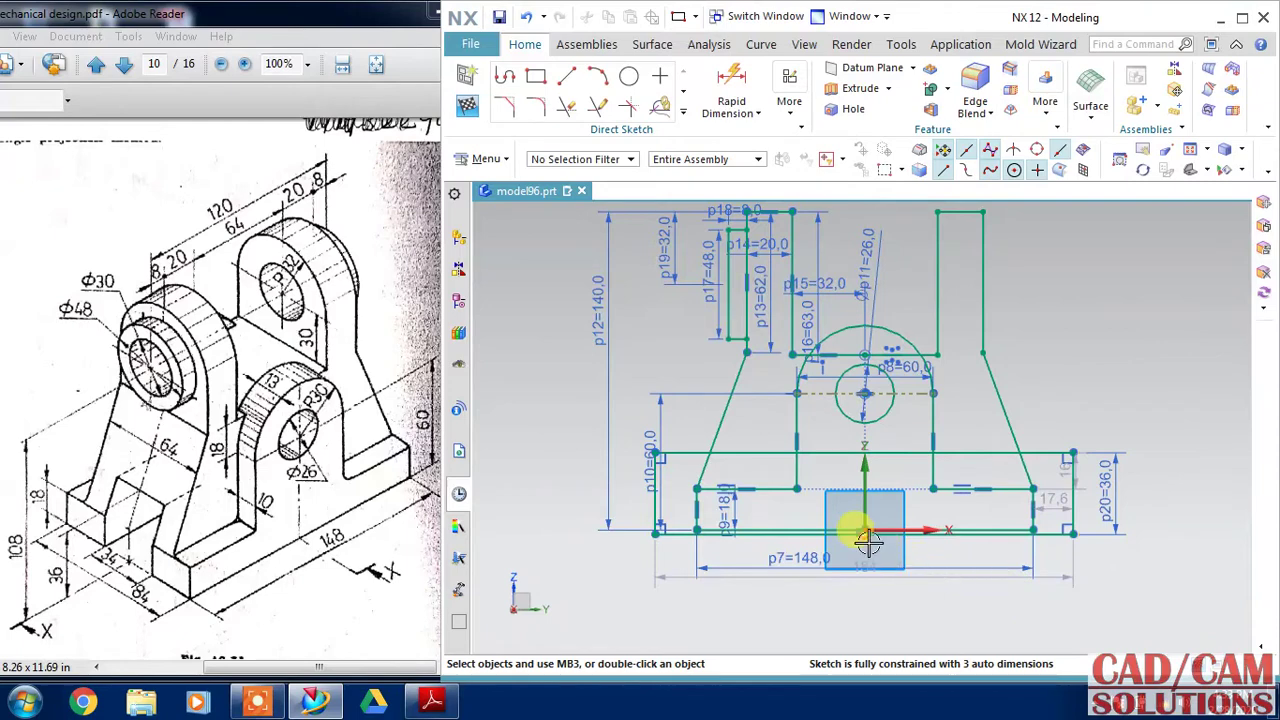
Constrain the rectangle's bottom-edge midpoint onto the vertical axis
click(863, 533)
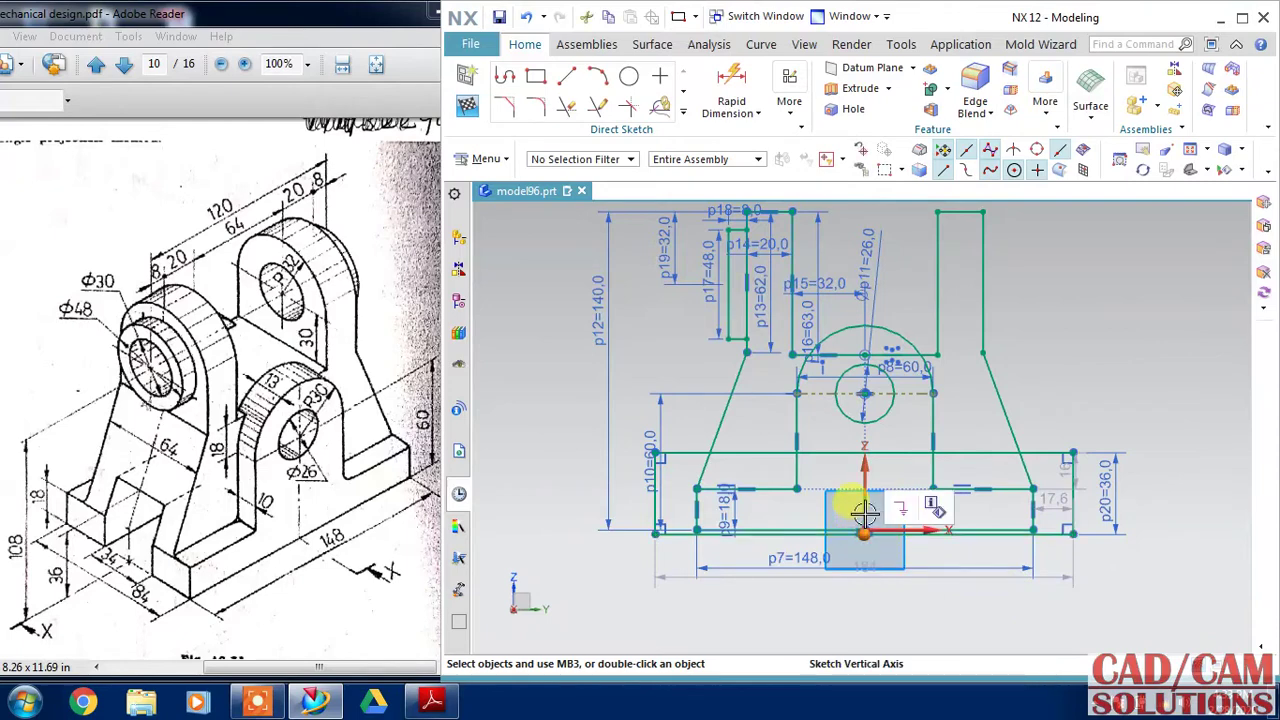
scroll(864, 520, up, 2)
scroll(862, 545, up, 2)
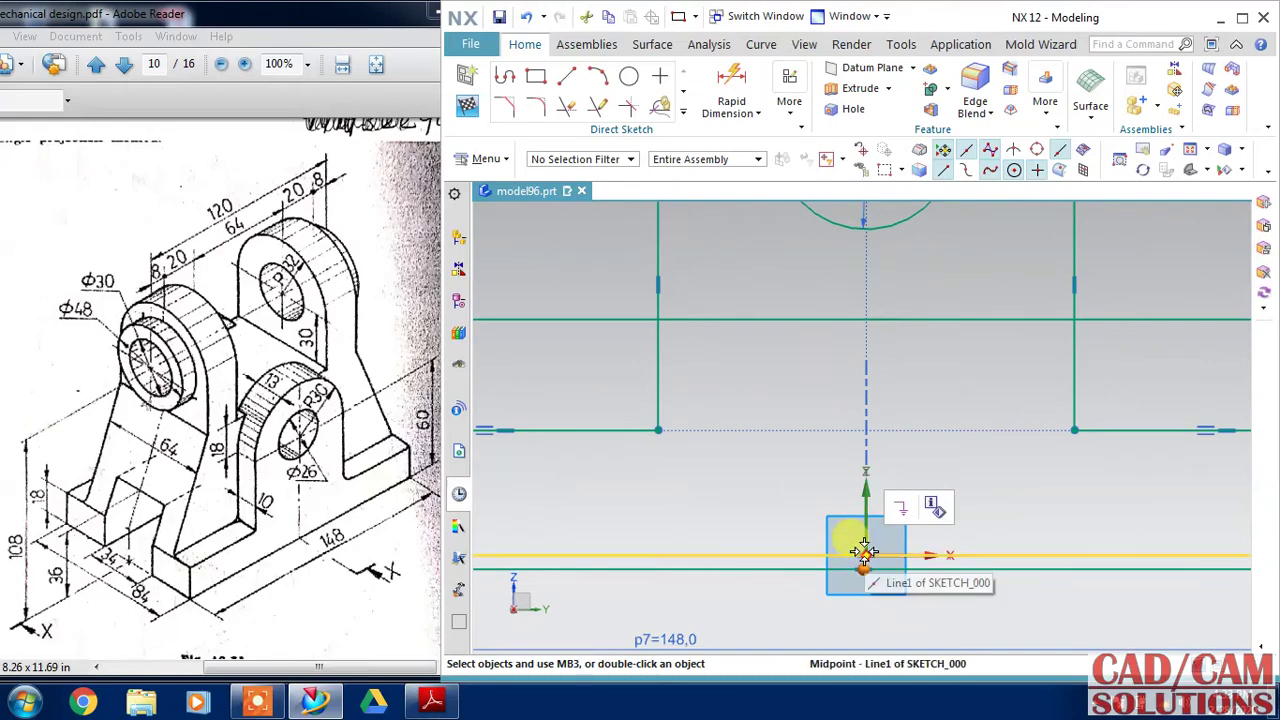
click(864, 562)
click(909, 527)
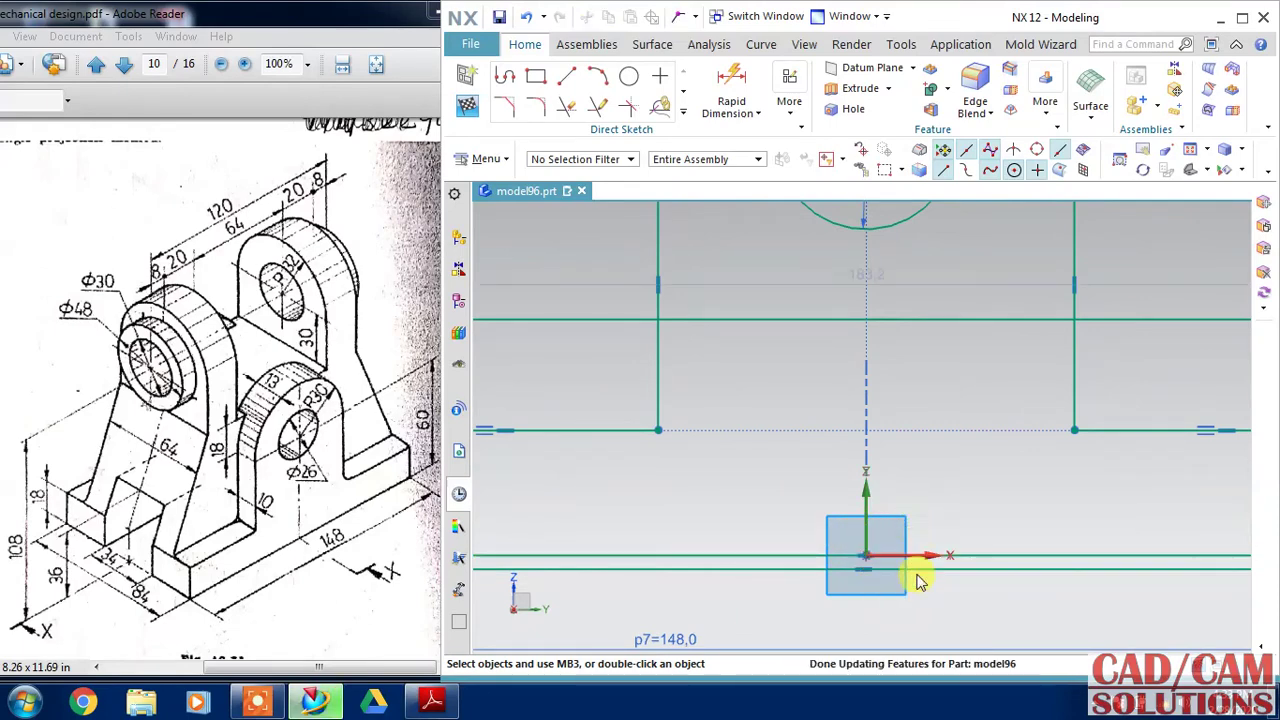
scroll(914, 571, down, 2)
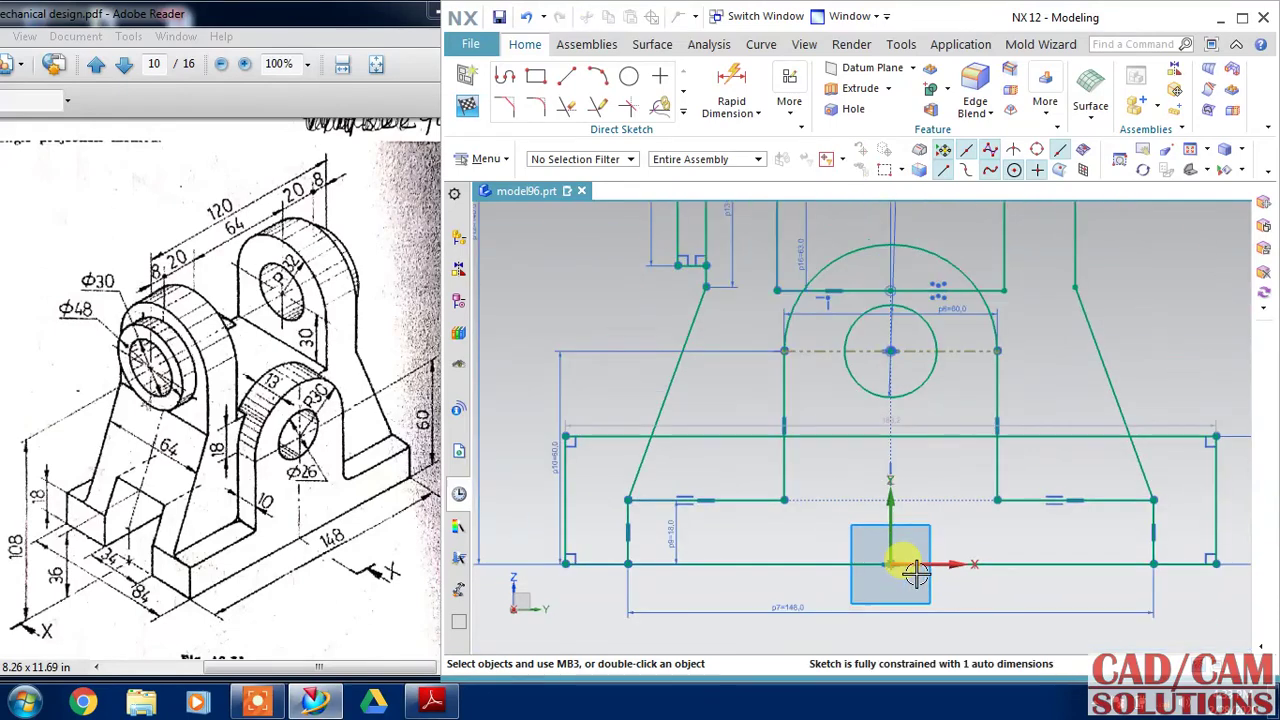
Dimension the wide rectangle's width as p21 = 180 instead of 183.2
double_click(910, 421)
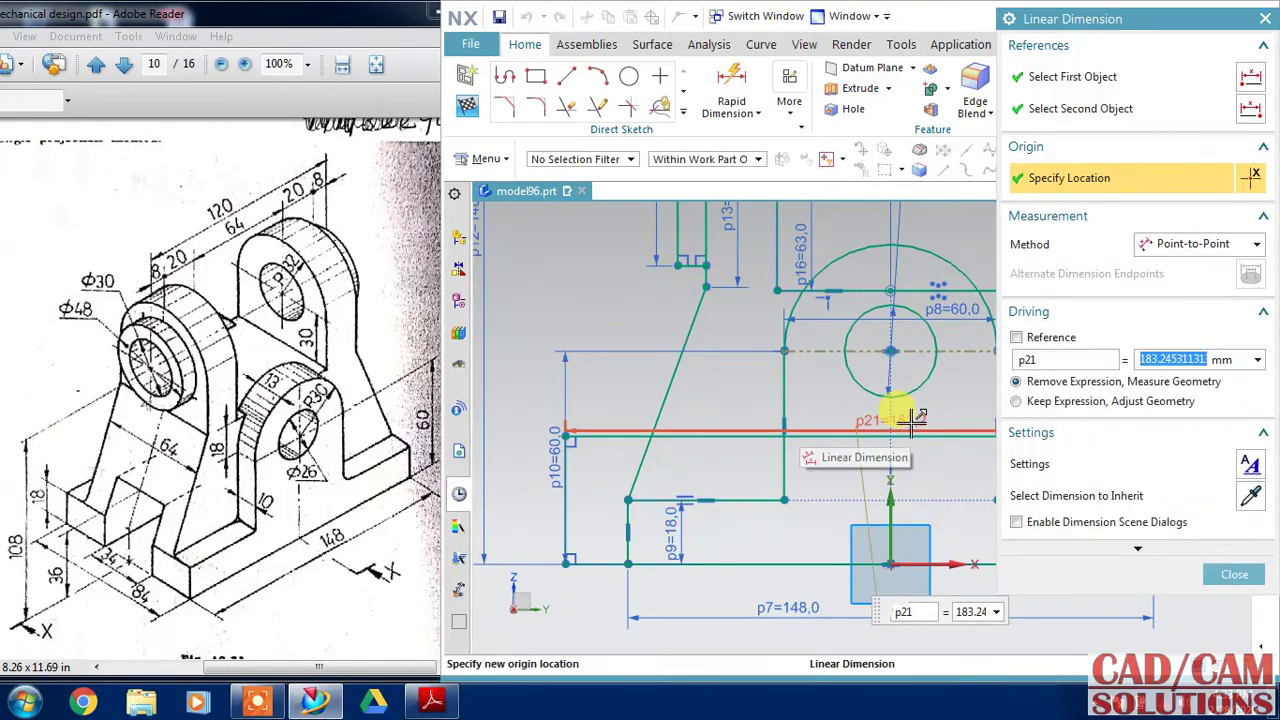
text(180)
key(Return)
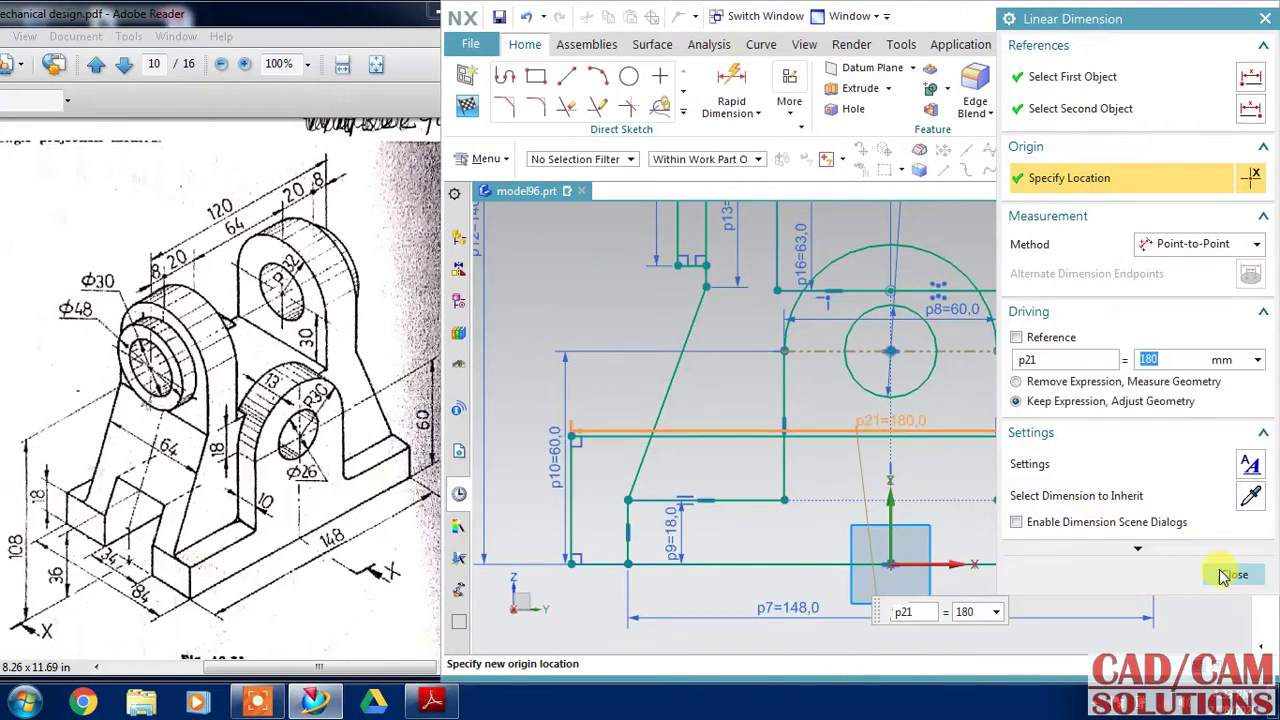
click(1232, 573)
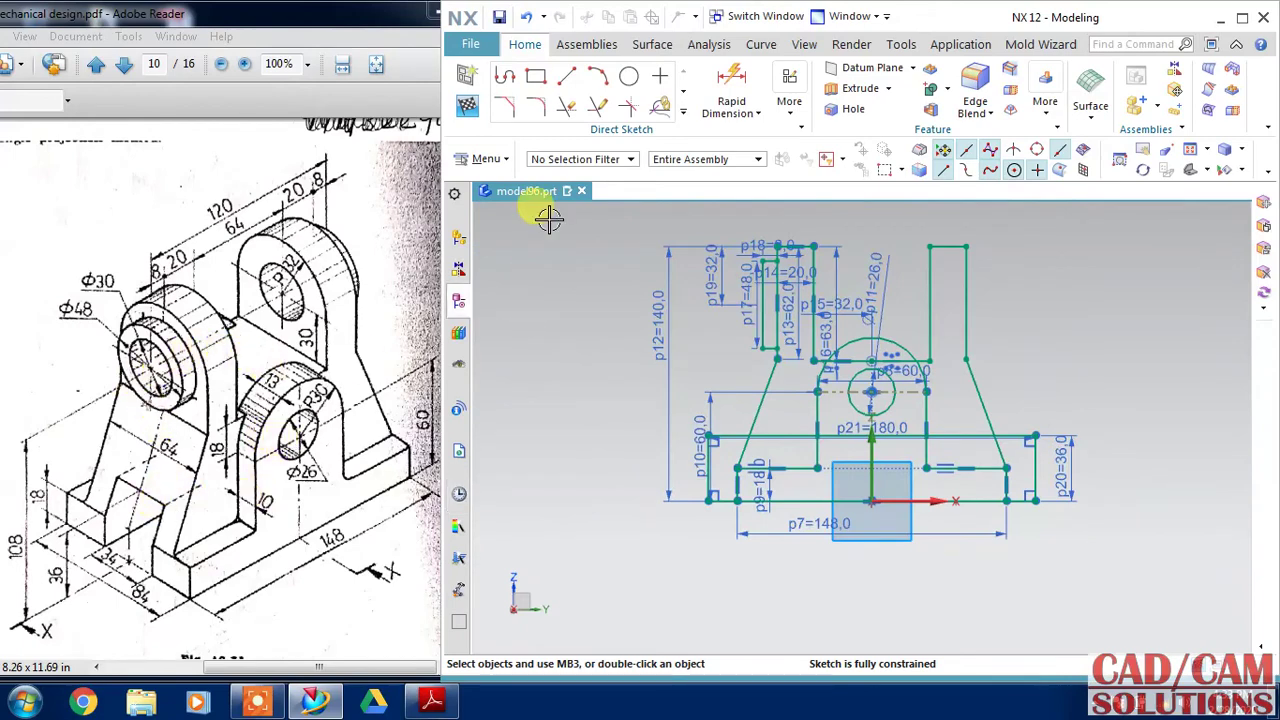
Finish the sketch and select the lug profile curves and hole circle for extrusion
click(466, 78)
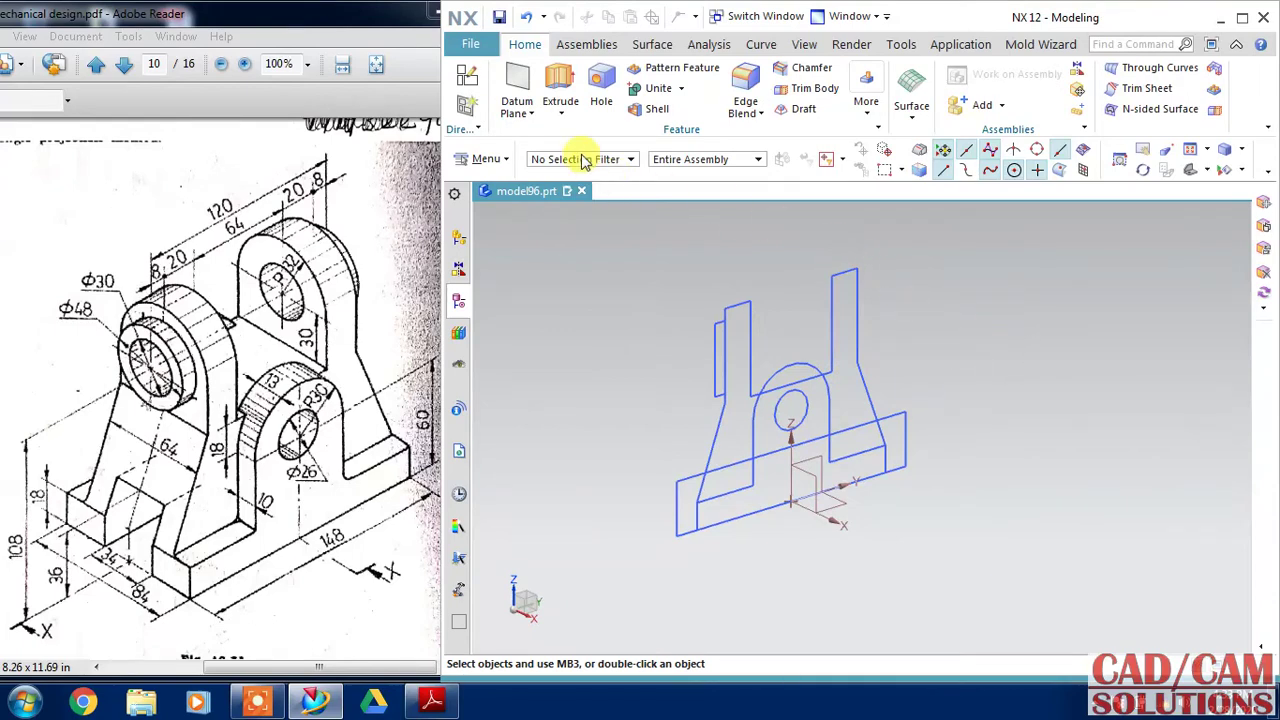
click(560, 85)
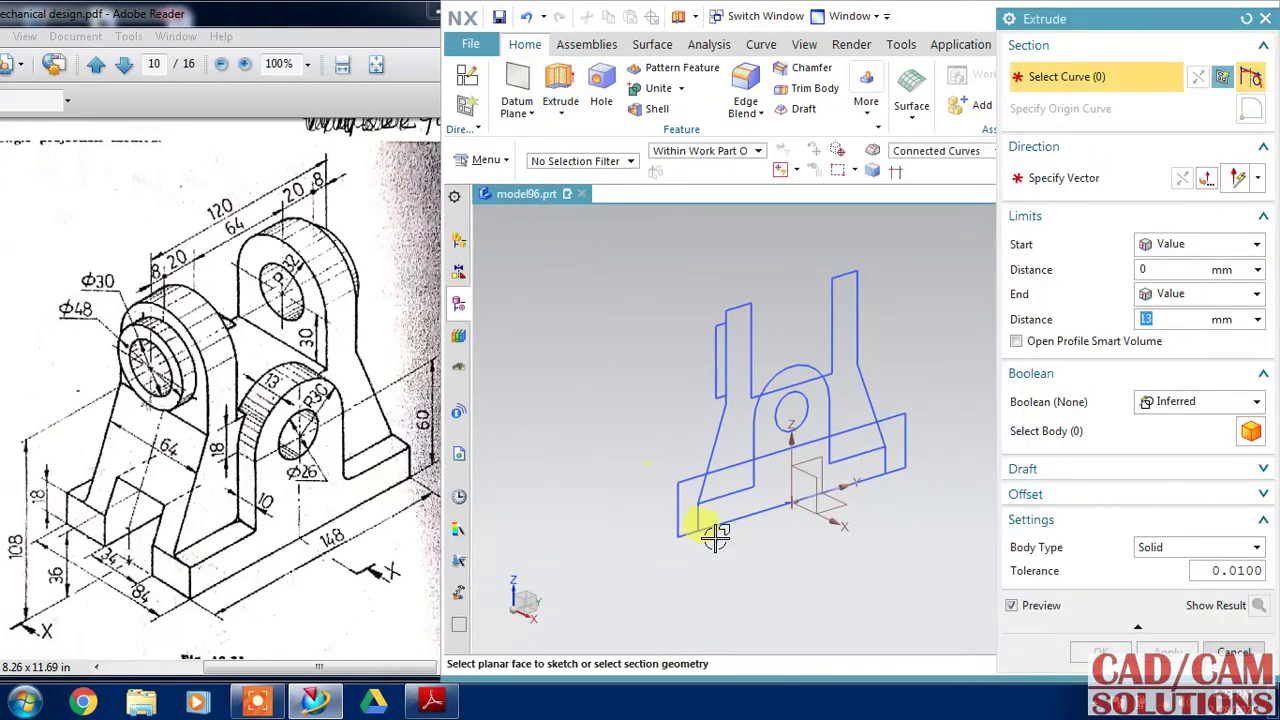
click(719, 492)
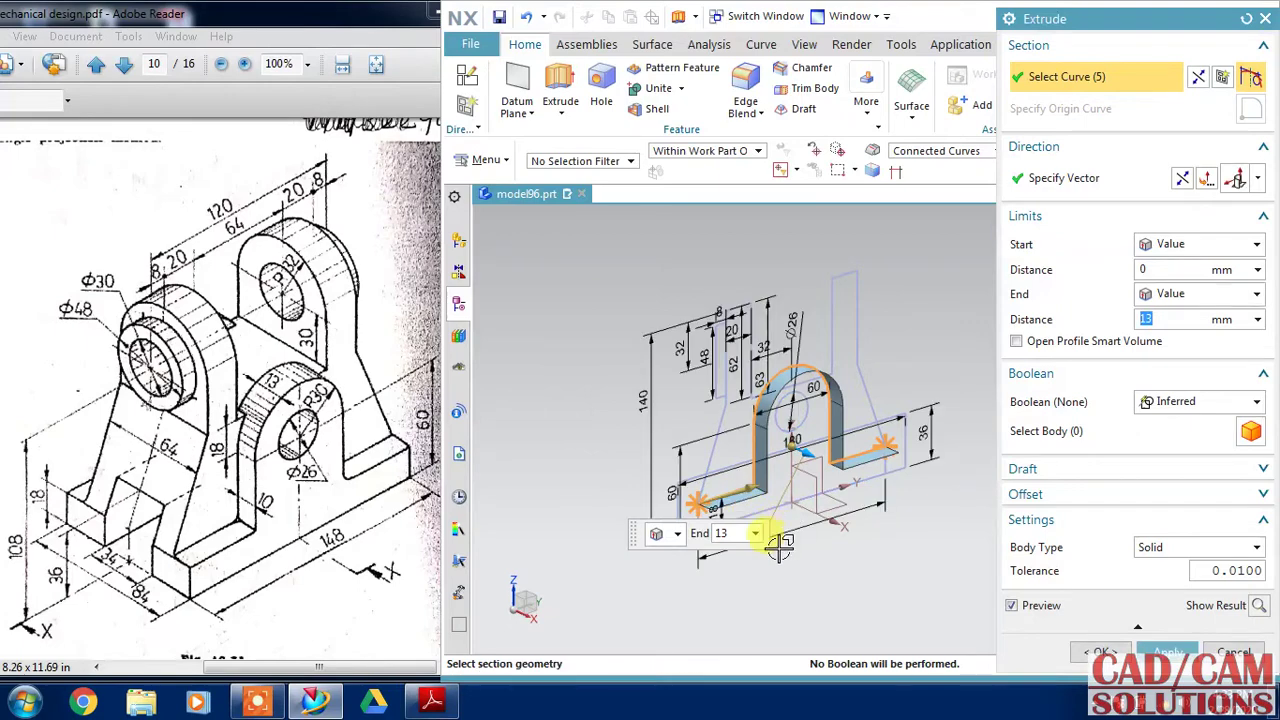
scroll(721, 537, up, 2)
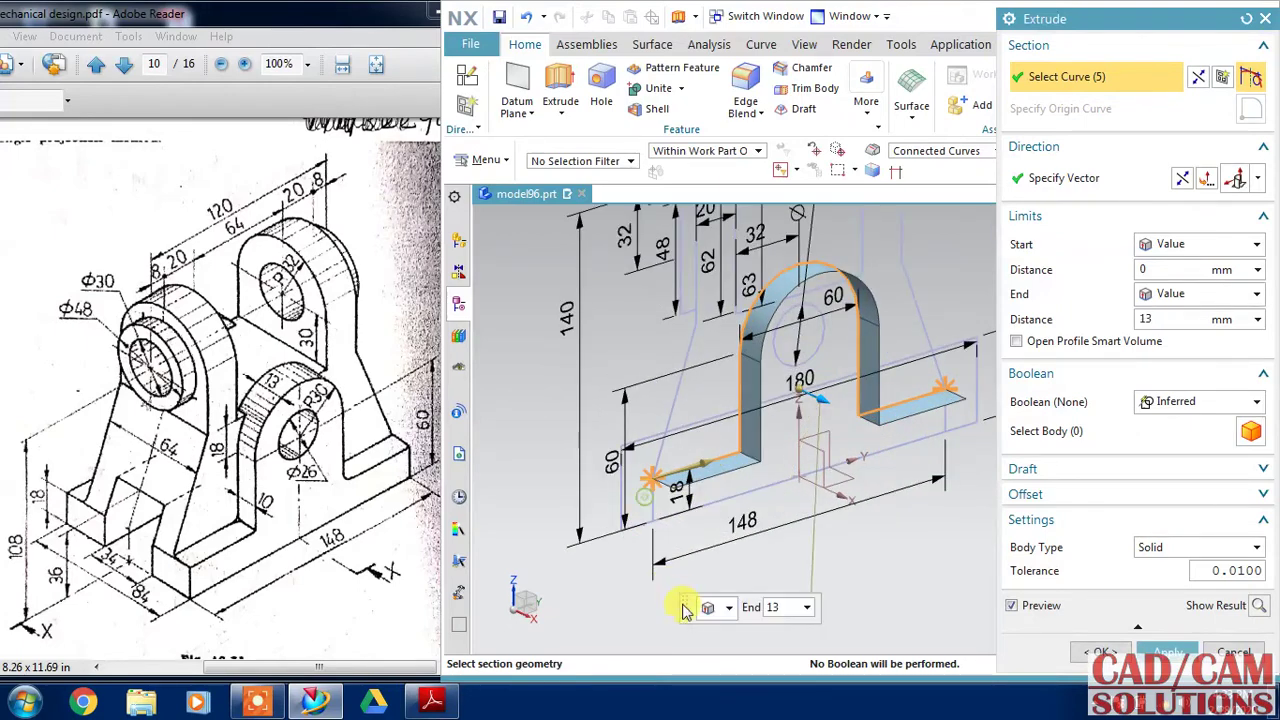
click(648, 520)
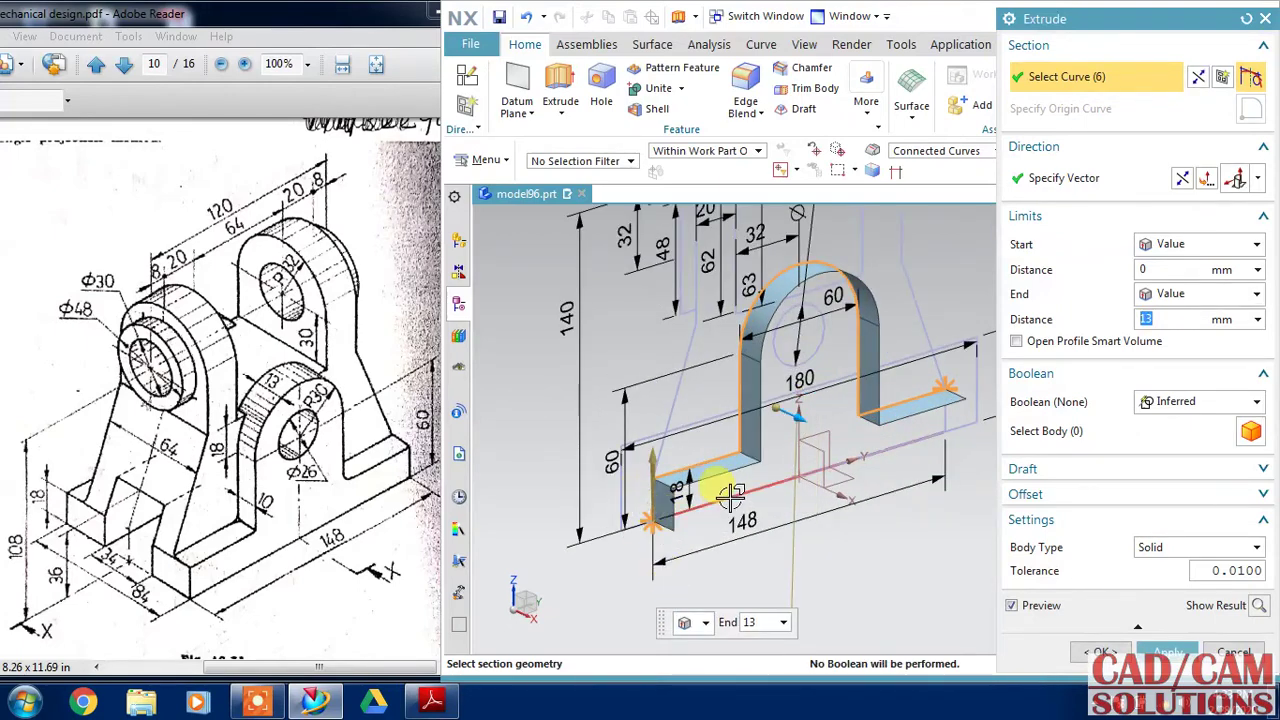
click(730, 492)
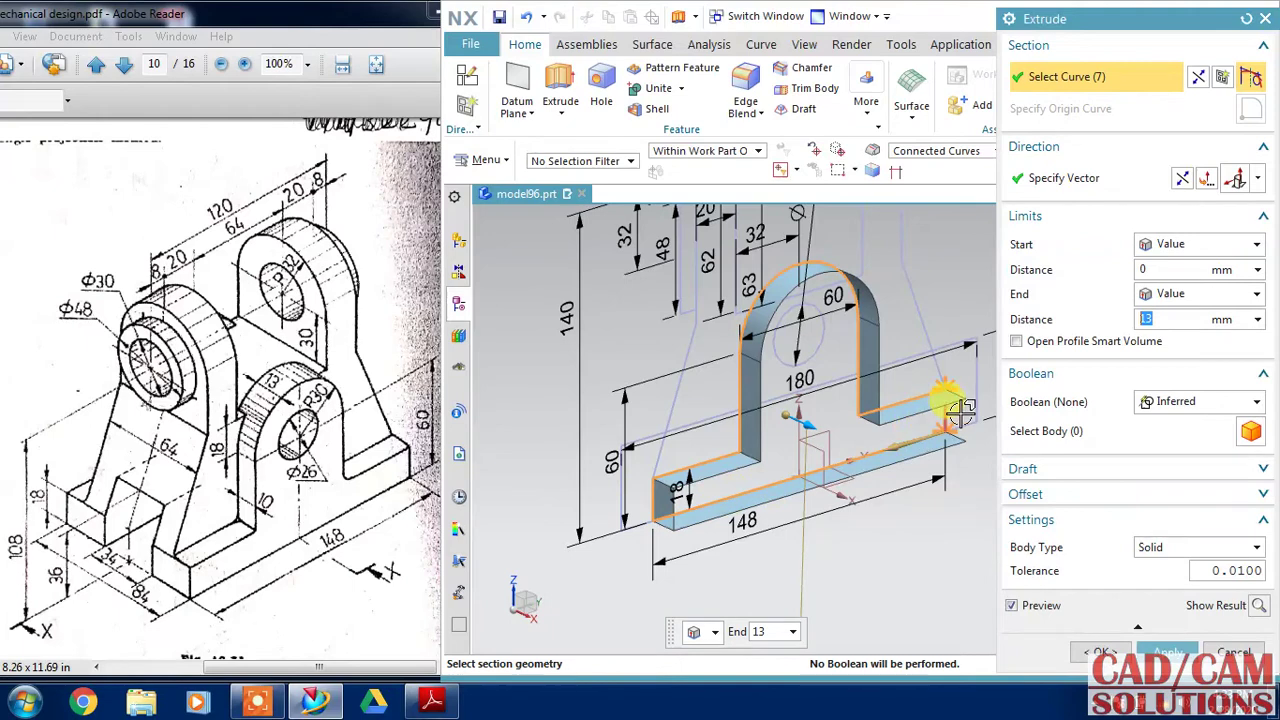
click(832, 338)
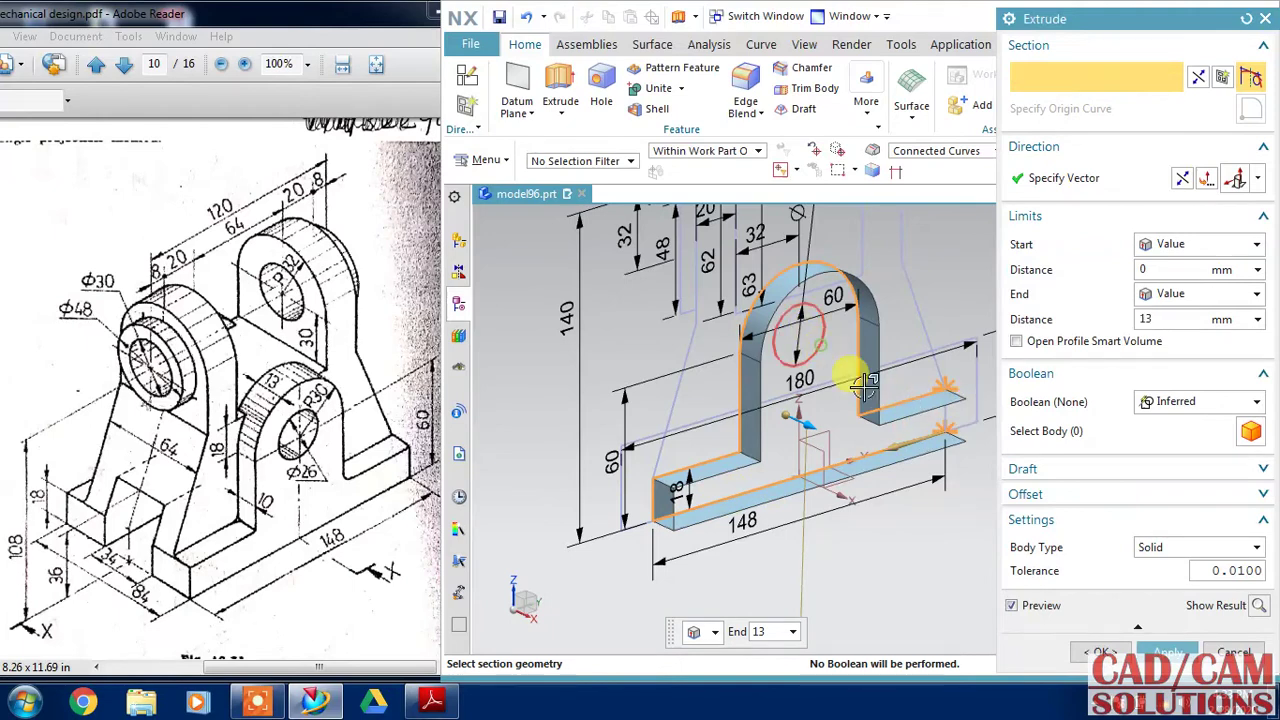
click(944, 418)
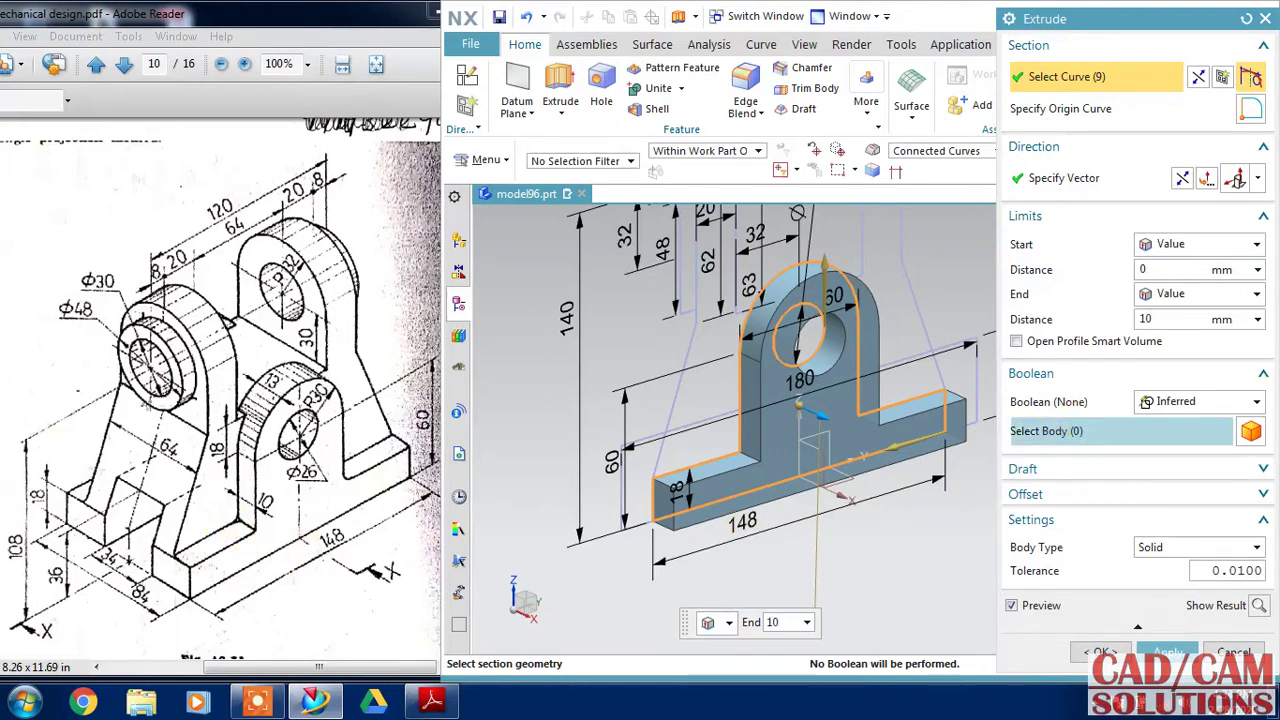
key(Return)
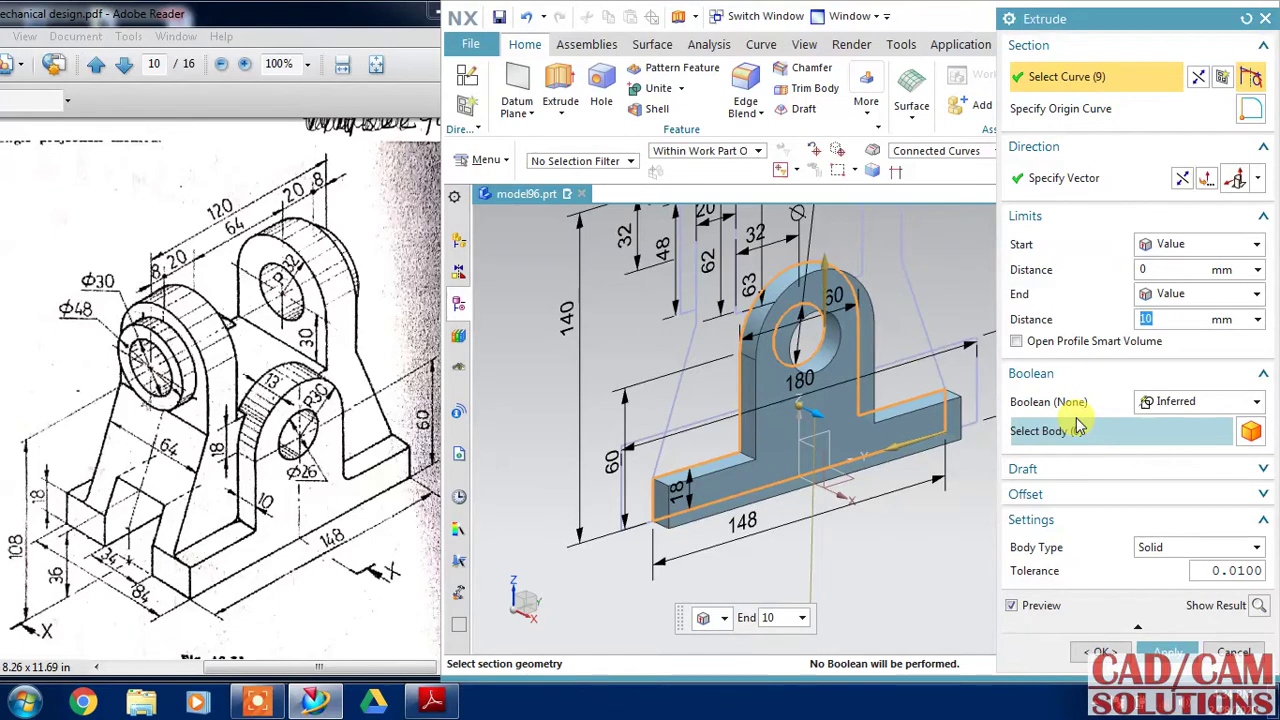
Extrude the lug profile from 74 to 84 mm to create the first solid
mouse_move(674, 420)
middle_down()
mouse_move(575, 451)
mouse_move(563, 443)
middle_up()
text(84)
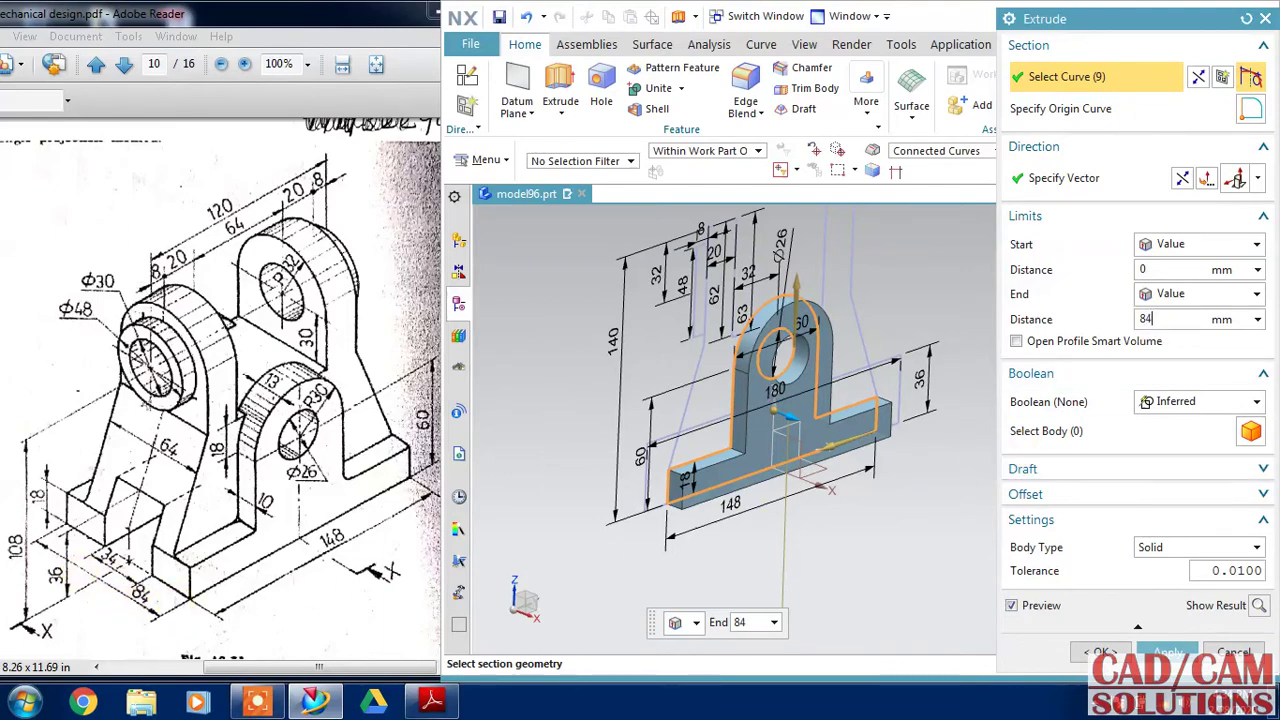
click(1160, 269)
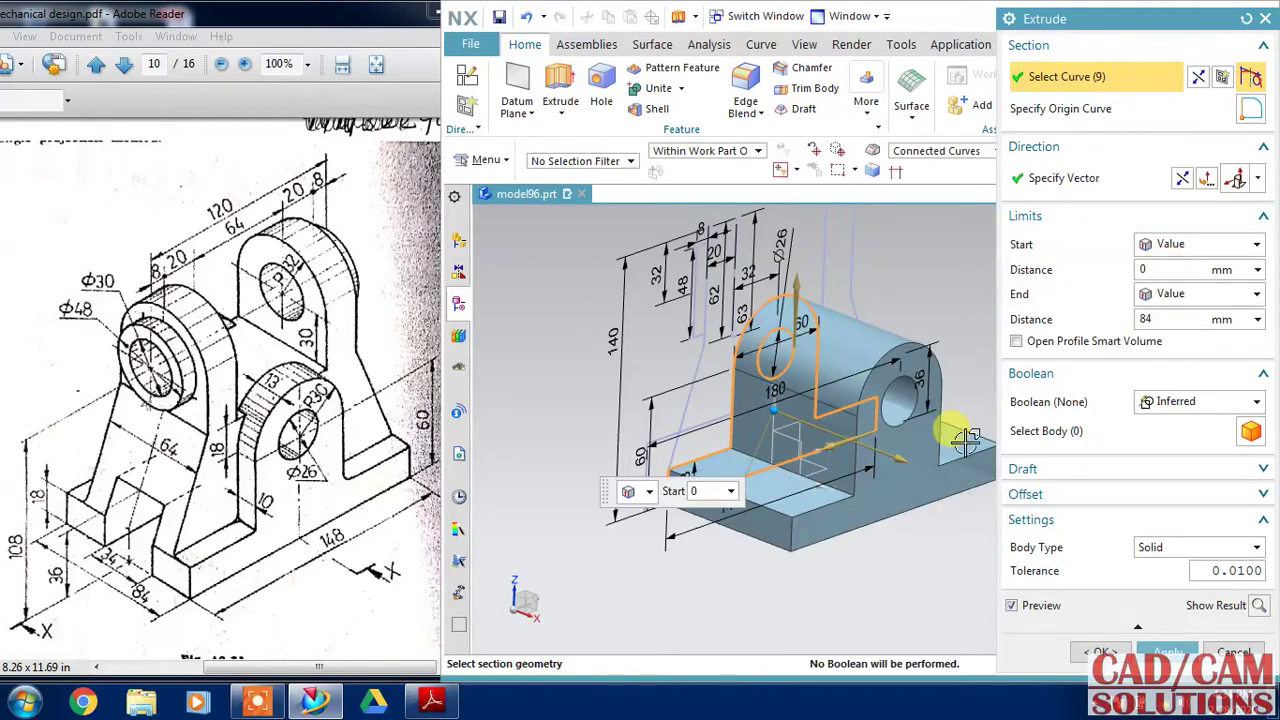
mouse_move(838, 452)
mouse_down()
mouse_move(846, 422)
mouse_move(864, 427)
mouse_up()
text(74)
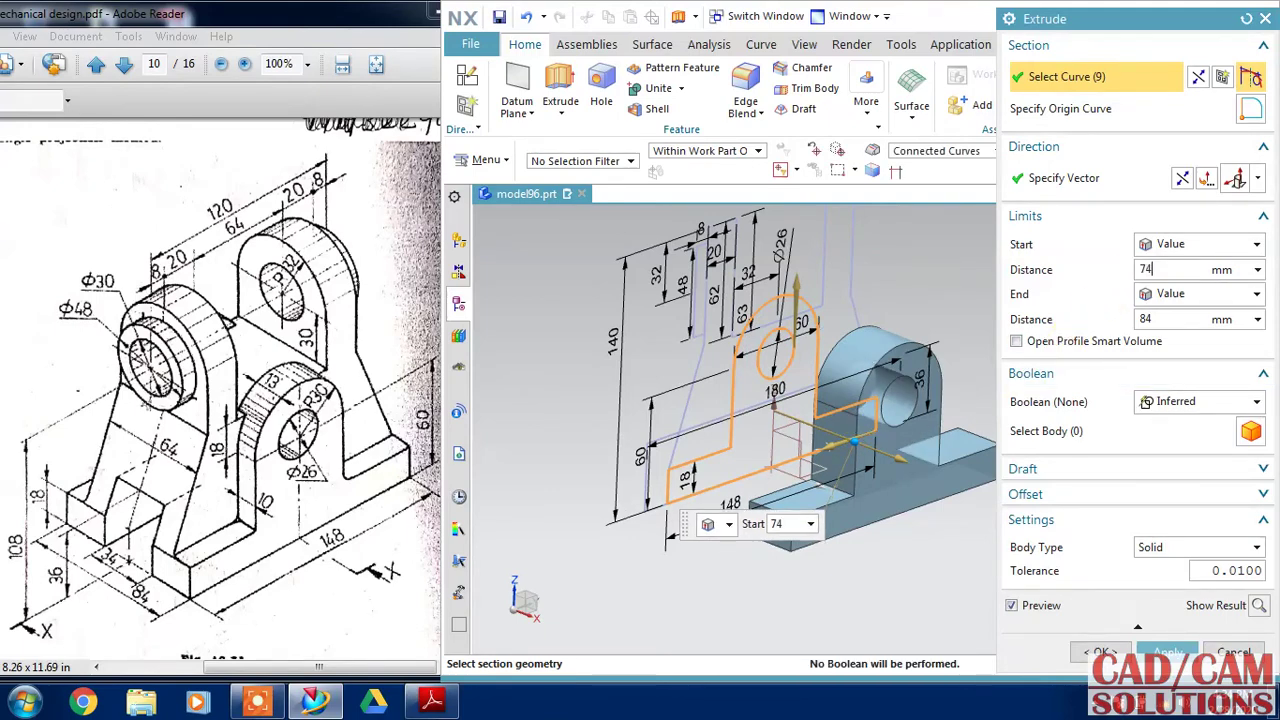
double_click(1155, 270)
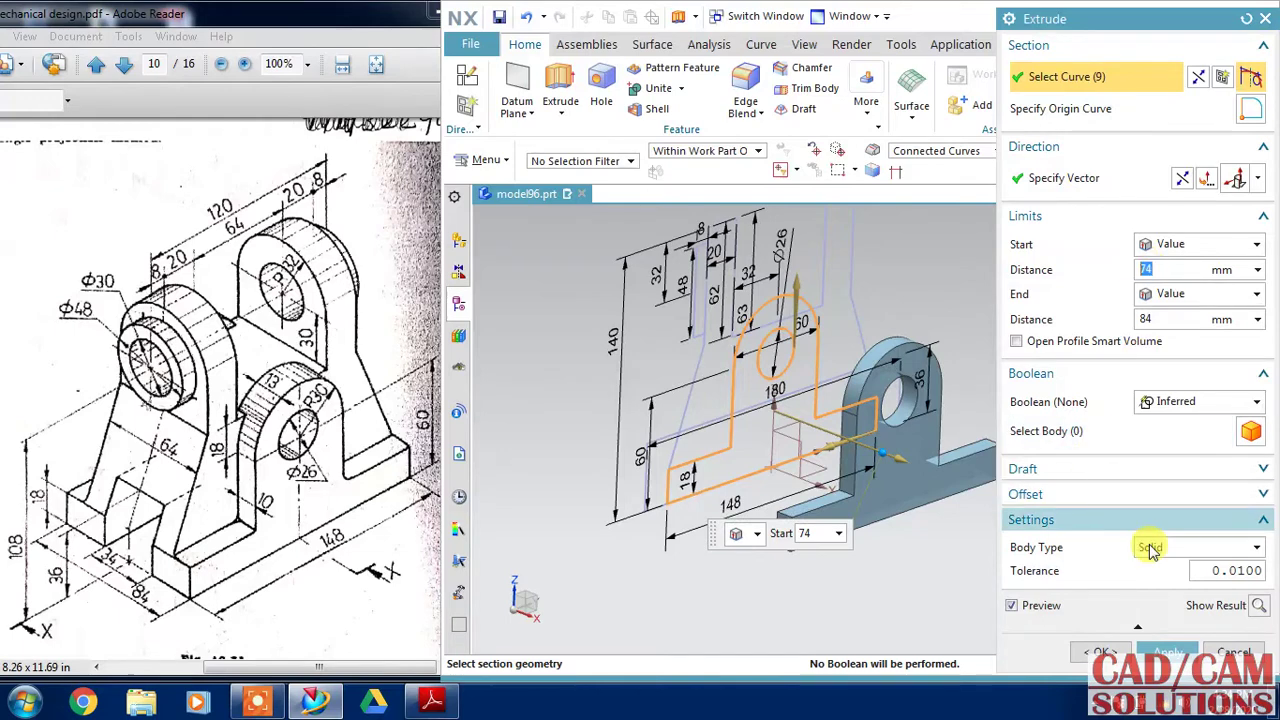
click(1168, 651)
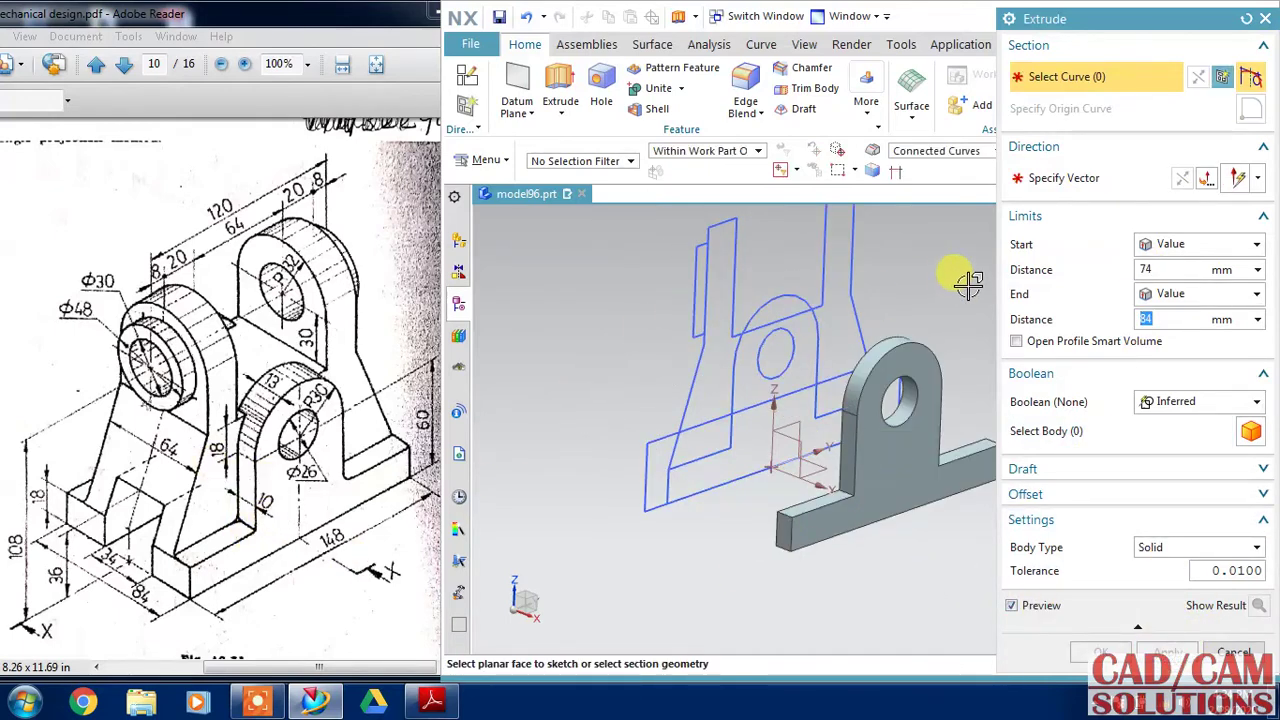
Select the upright side-profile curves as the next extrusion section
click(694, 355)
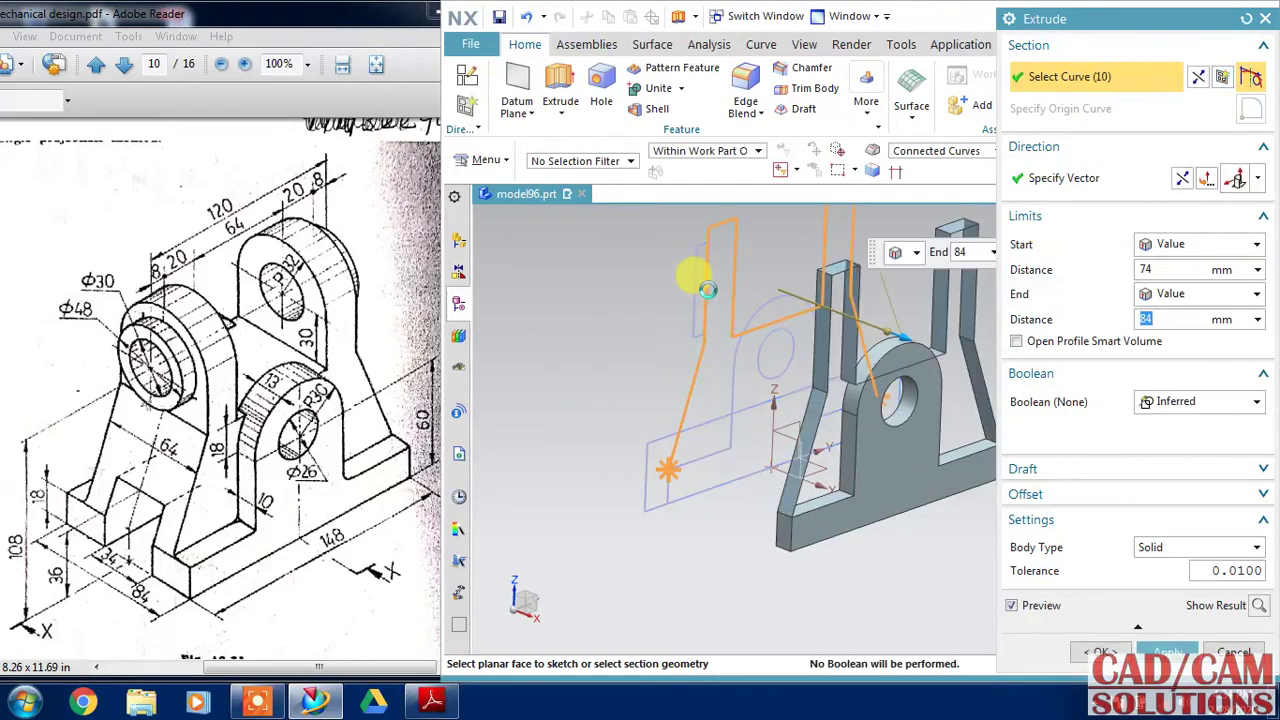
click(665, 470)
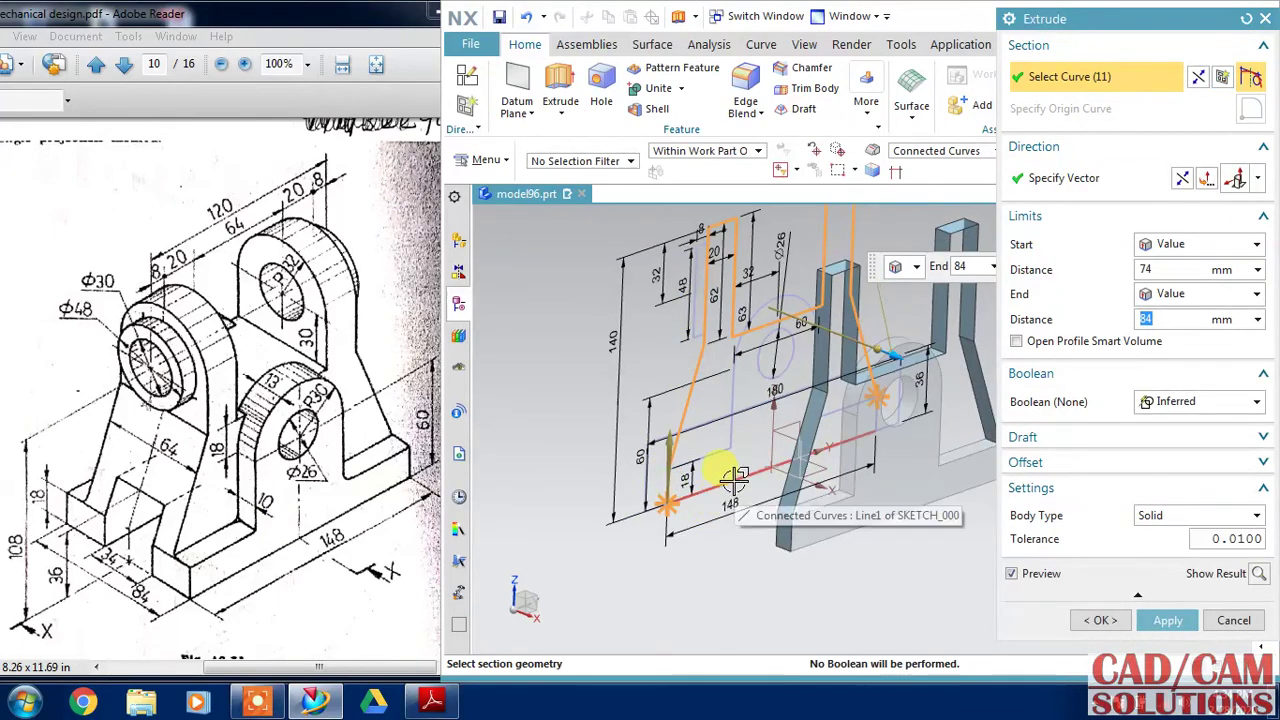
click(716, 480)
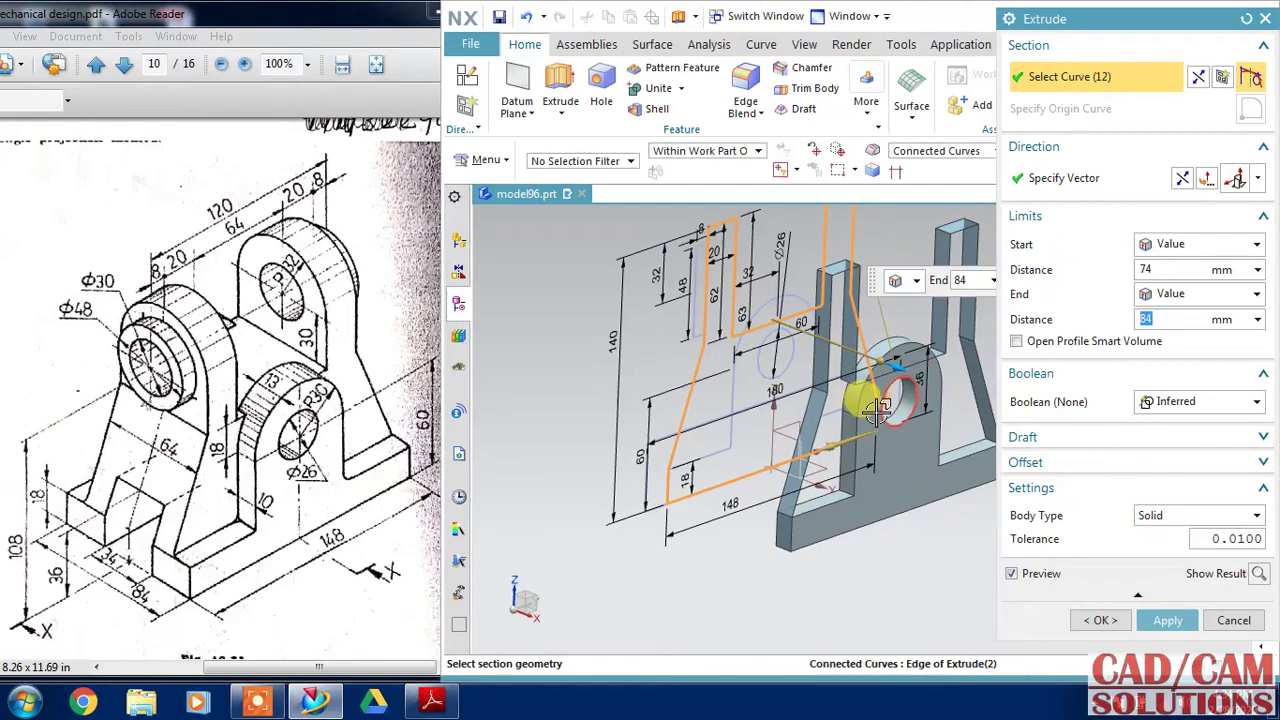
middle_drag(851, 523, 894, 528)
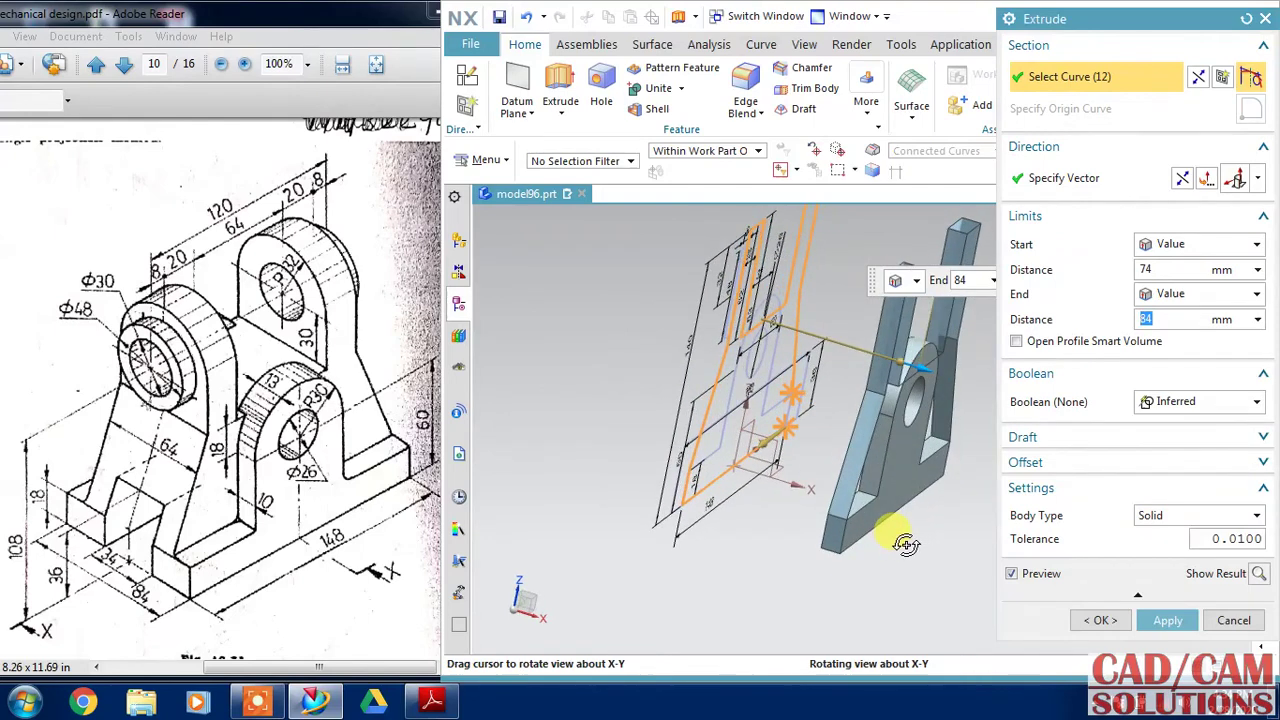
click(762, 528)
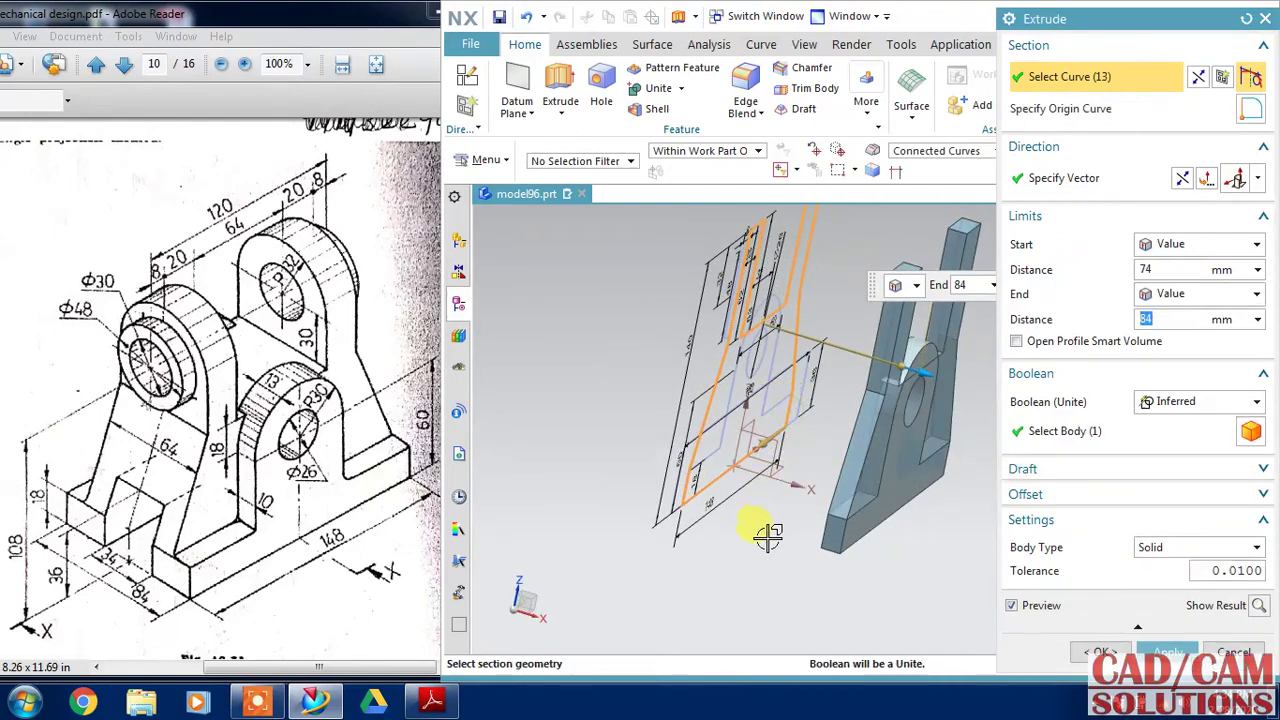
middle_drag(765, 540, 743, 537)
text(74)
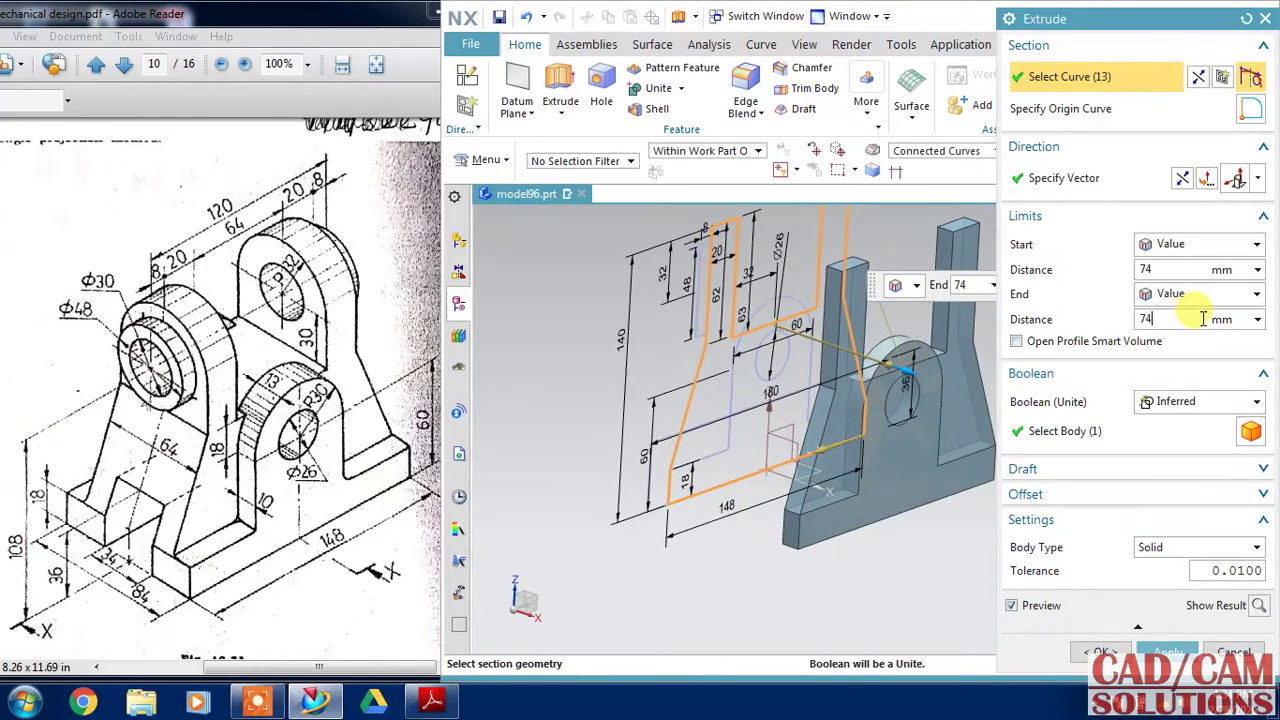
Extrude the uprights from 10 to 74 mm, united with the lug solid
click(1163, 268)
text(0)
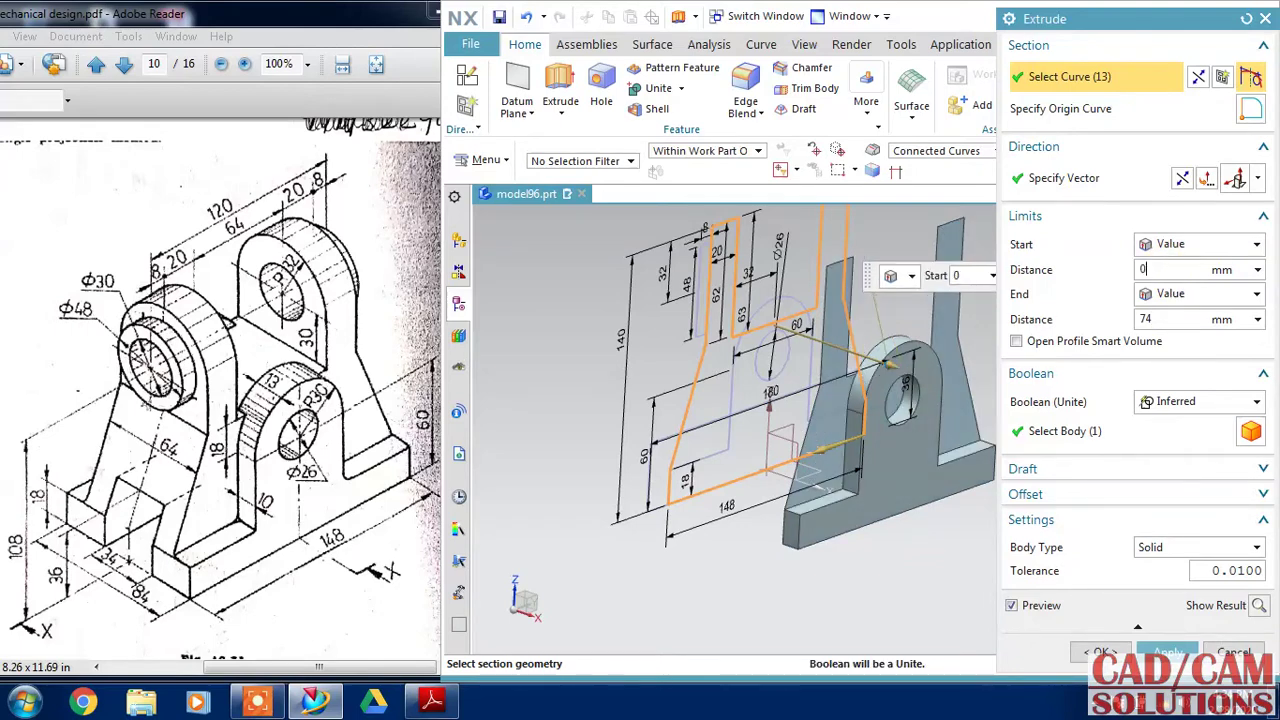
click(1163, 318)
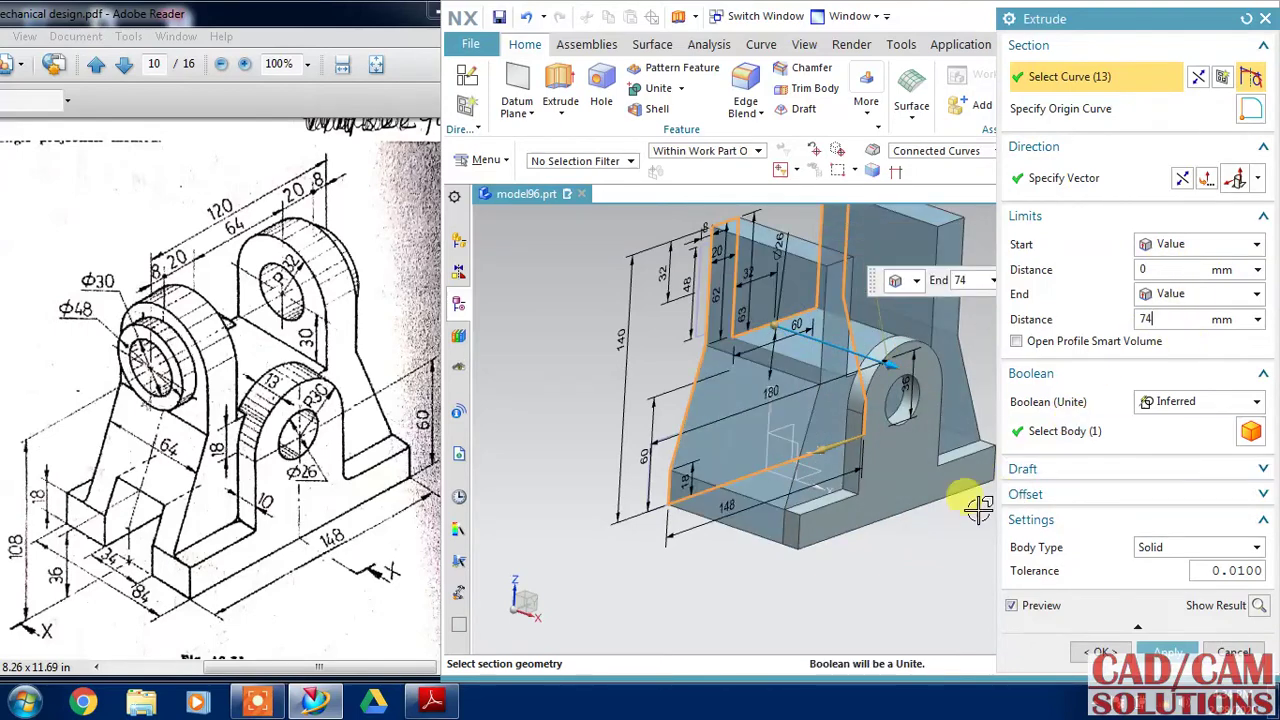
mouse_move(757, 471)
middle_down()
mouse_move(737, 500)
mouse_move(700, 509)
middle_up()
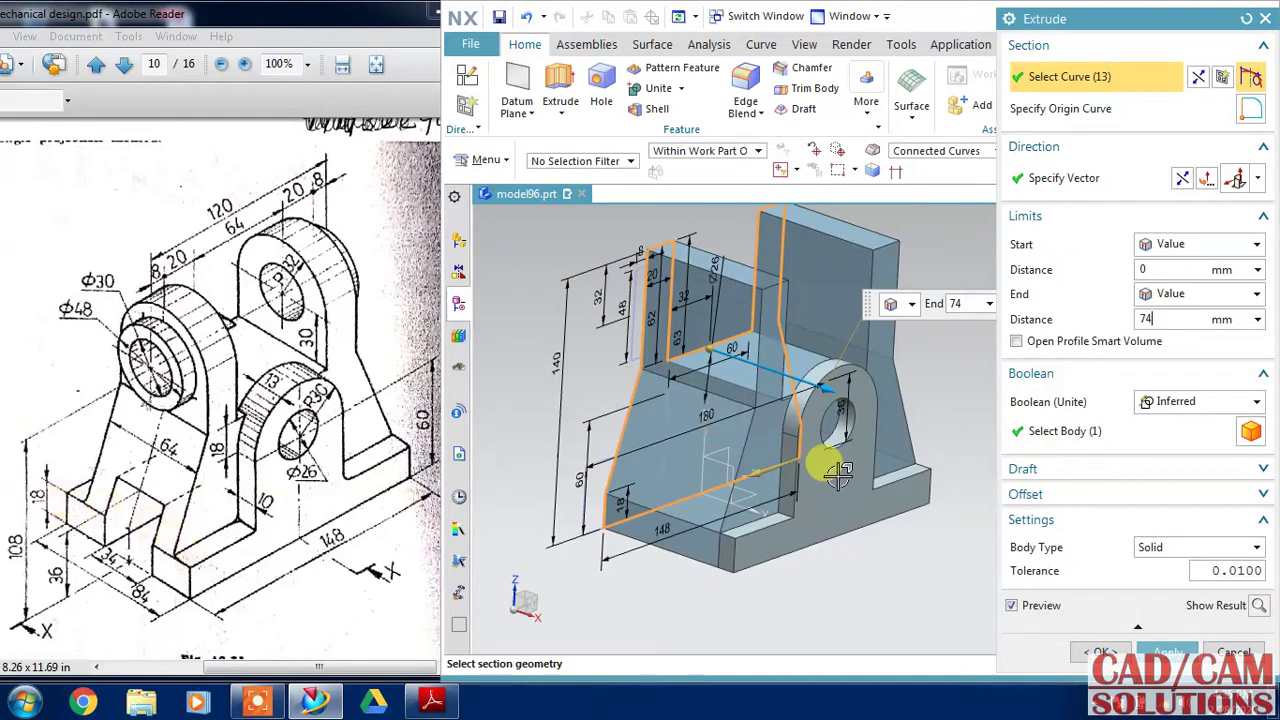
click(1160, 269)
text(10)
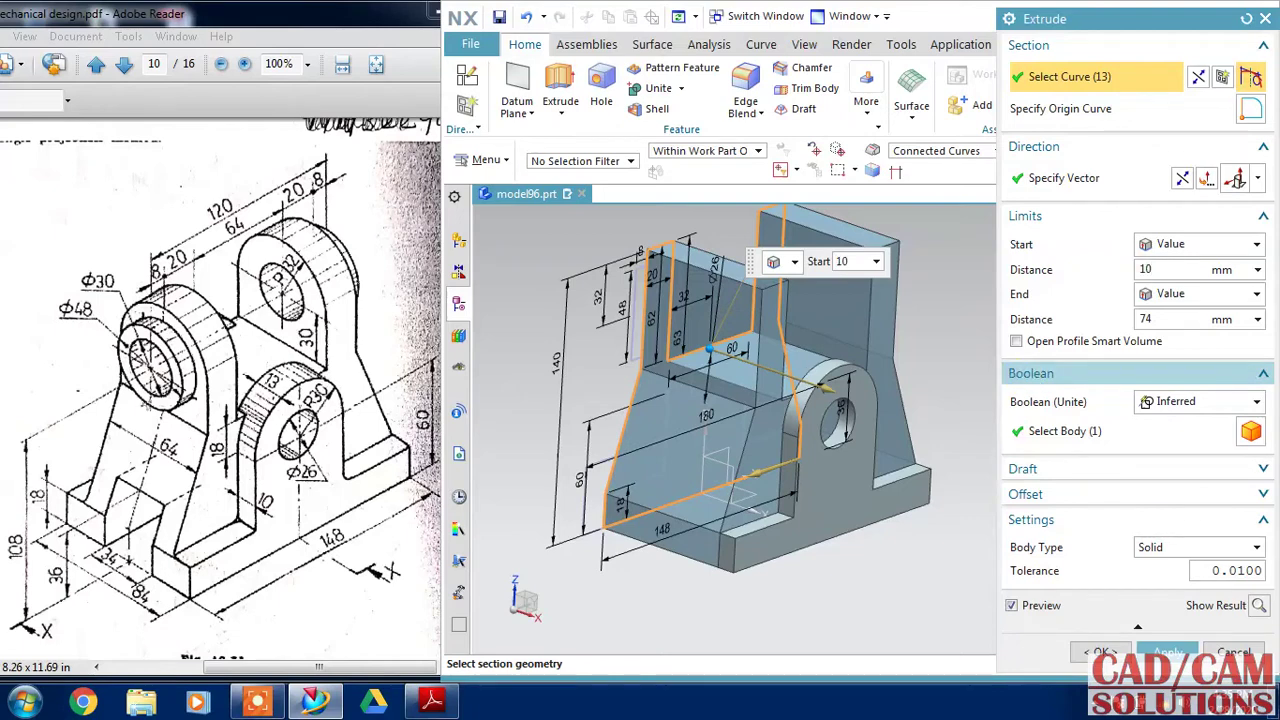
click(1166, 319)
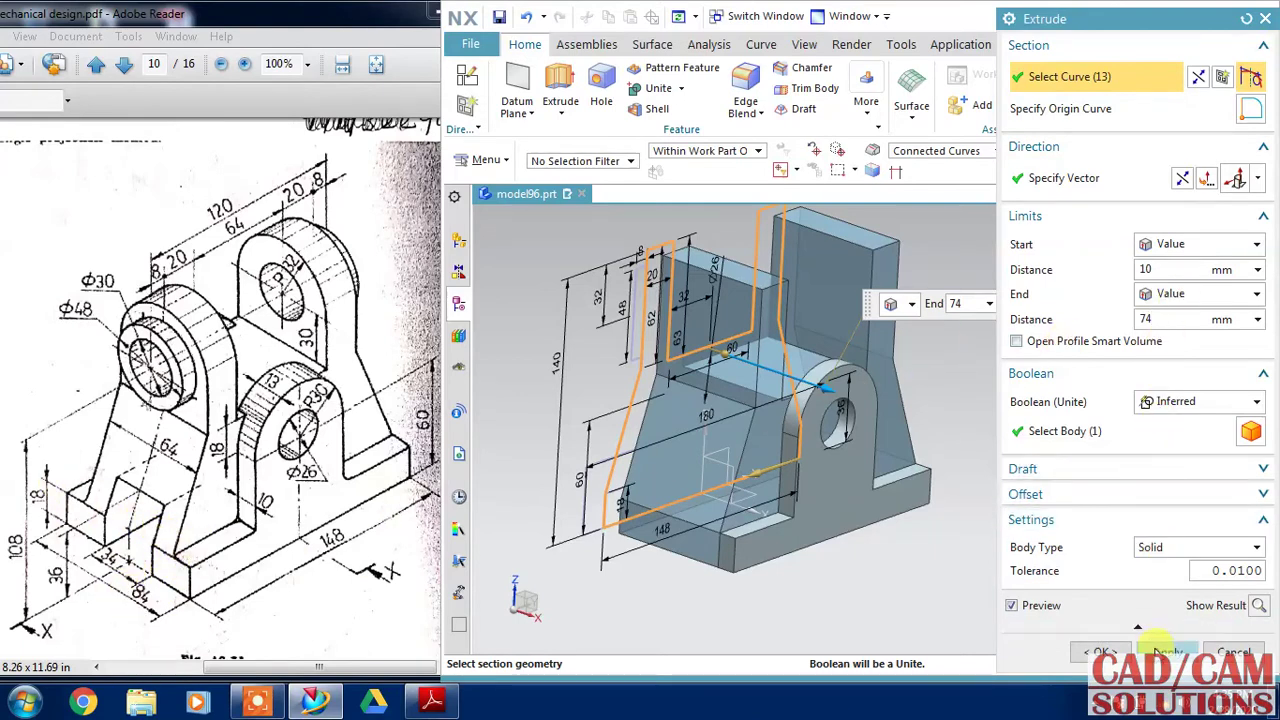
click(1166, 650)
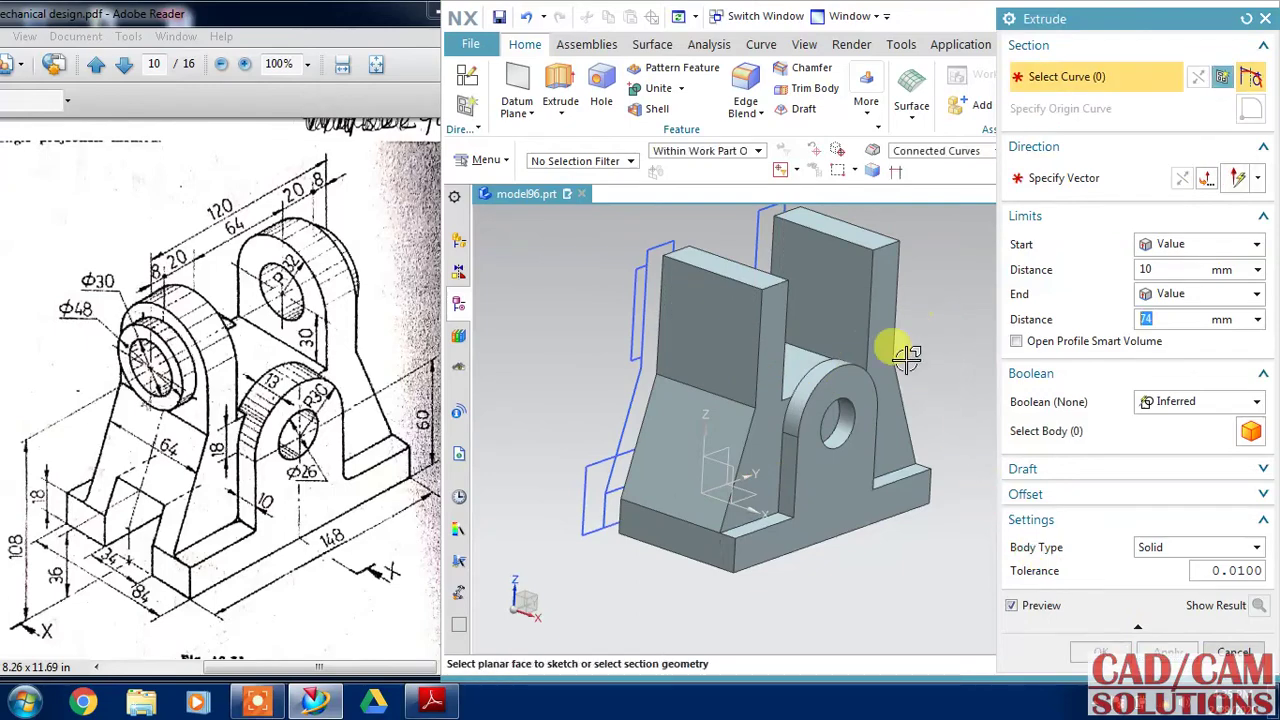
Cut the slot by extruding the base rectangle 25 to 59 mm with Subtract
middle_drag(907, 357, 880, 370)
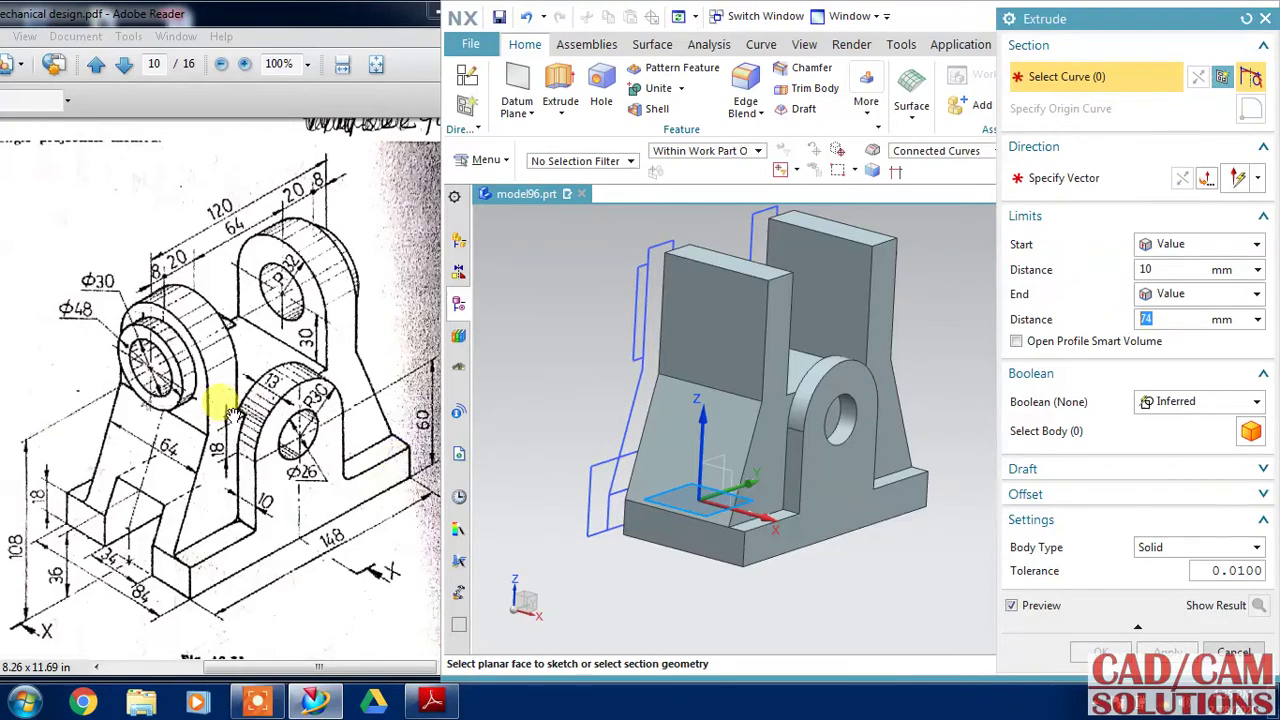
click(589, 484)
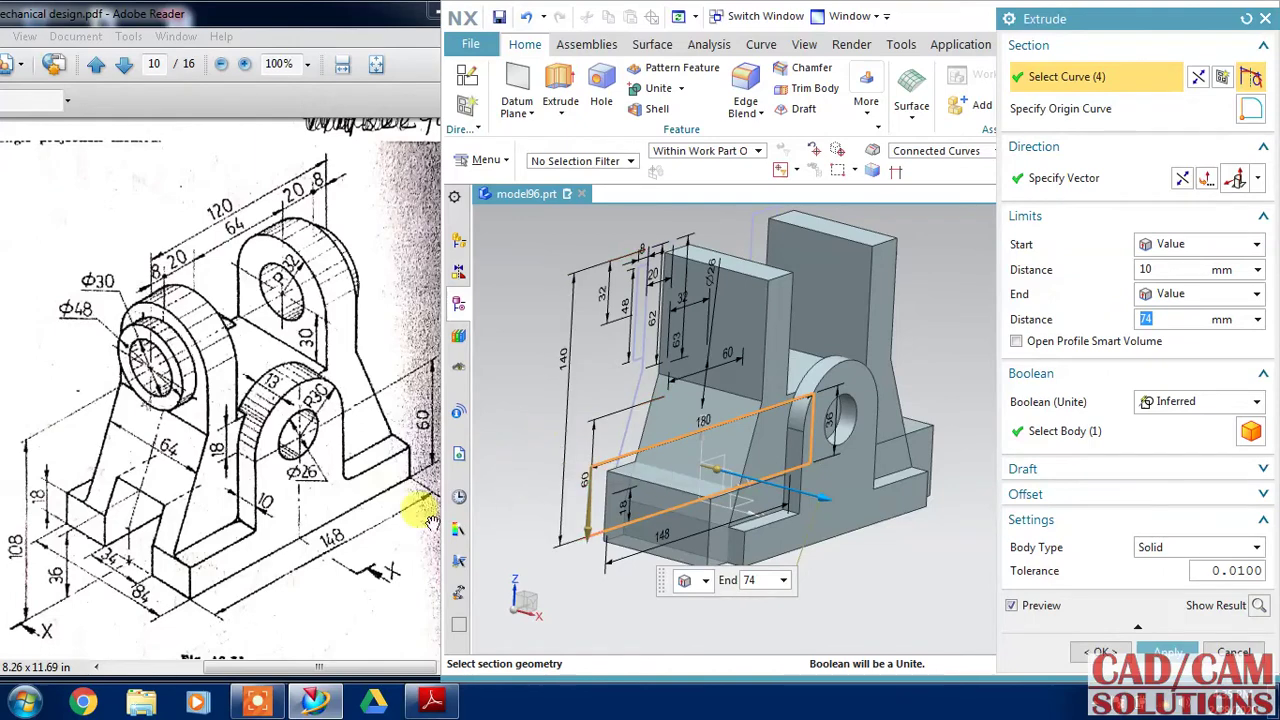
middle_drag(800, 557, 840, 570)
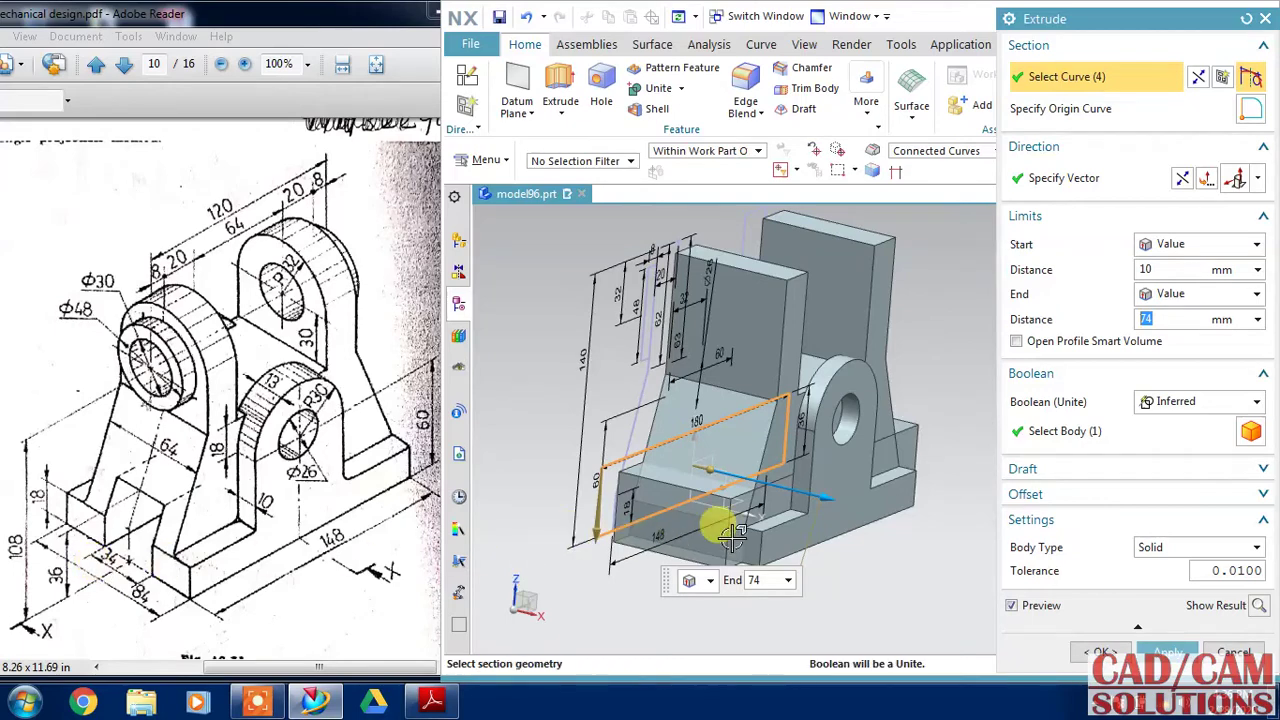
click(1143, 318)
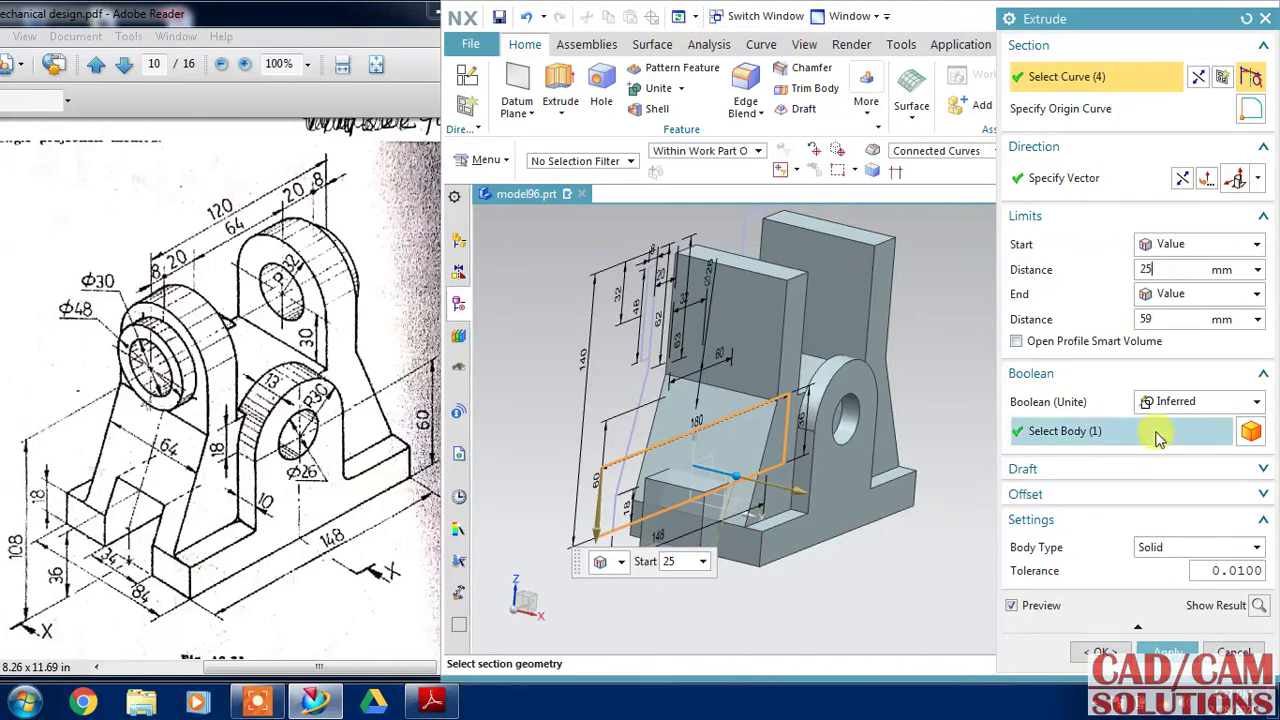
click(1178, 403)
click(1175, 461)
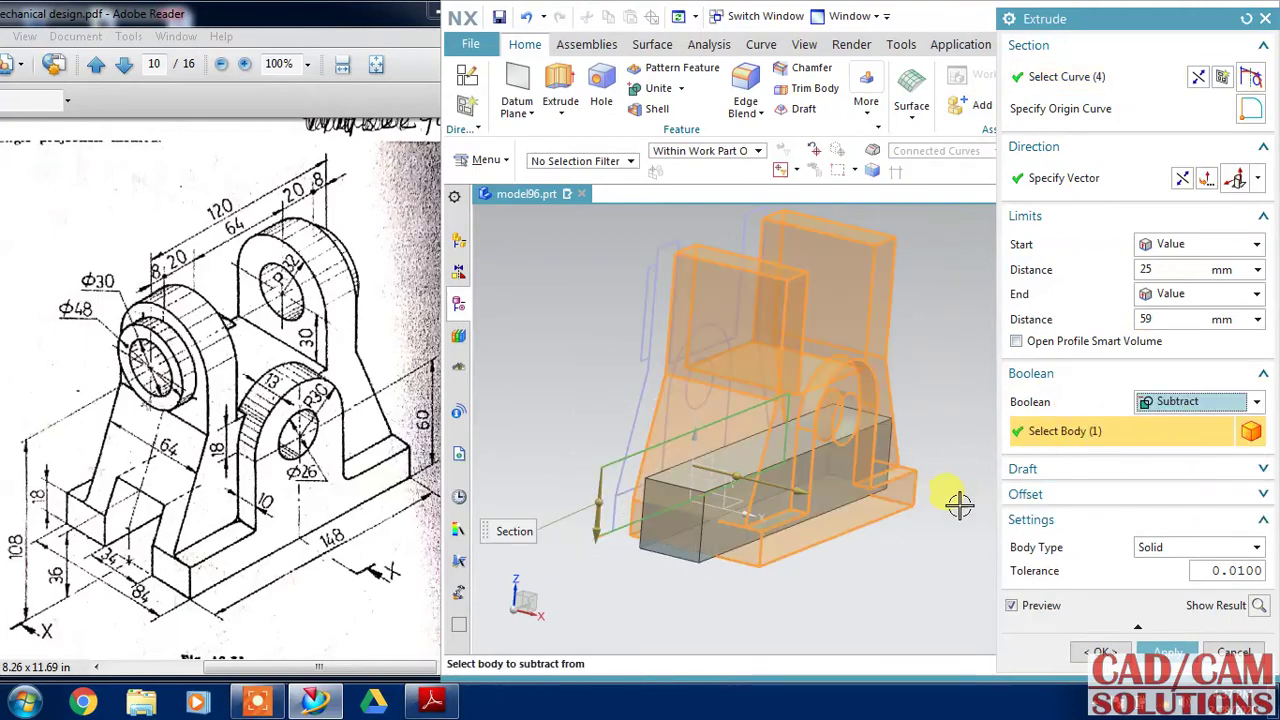
click(1165, 650)
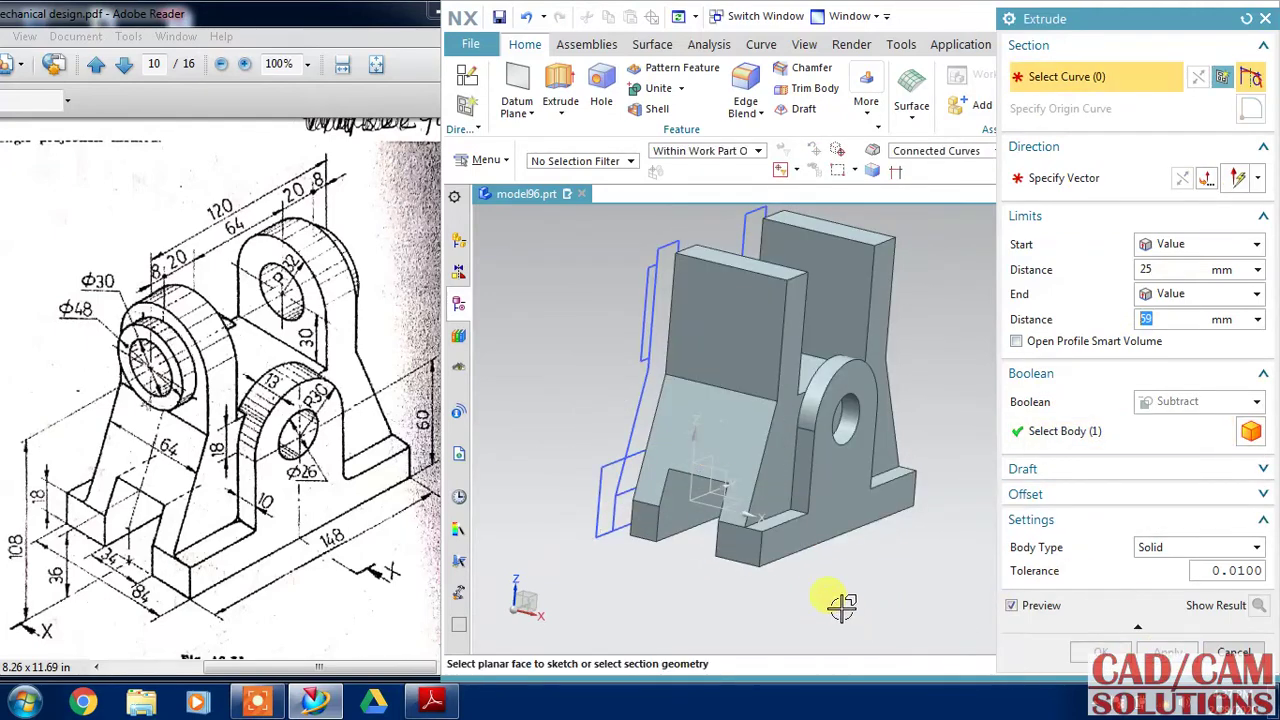
Extrude the narrow strip 18 to 66 mm and unite it onto the left upright
middle_drag(895, 553, 841, 520)
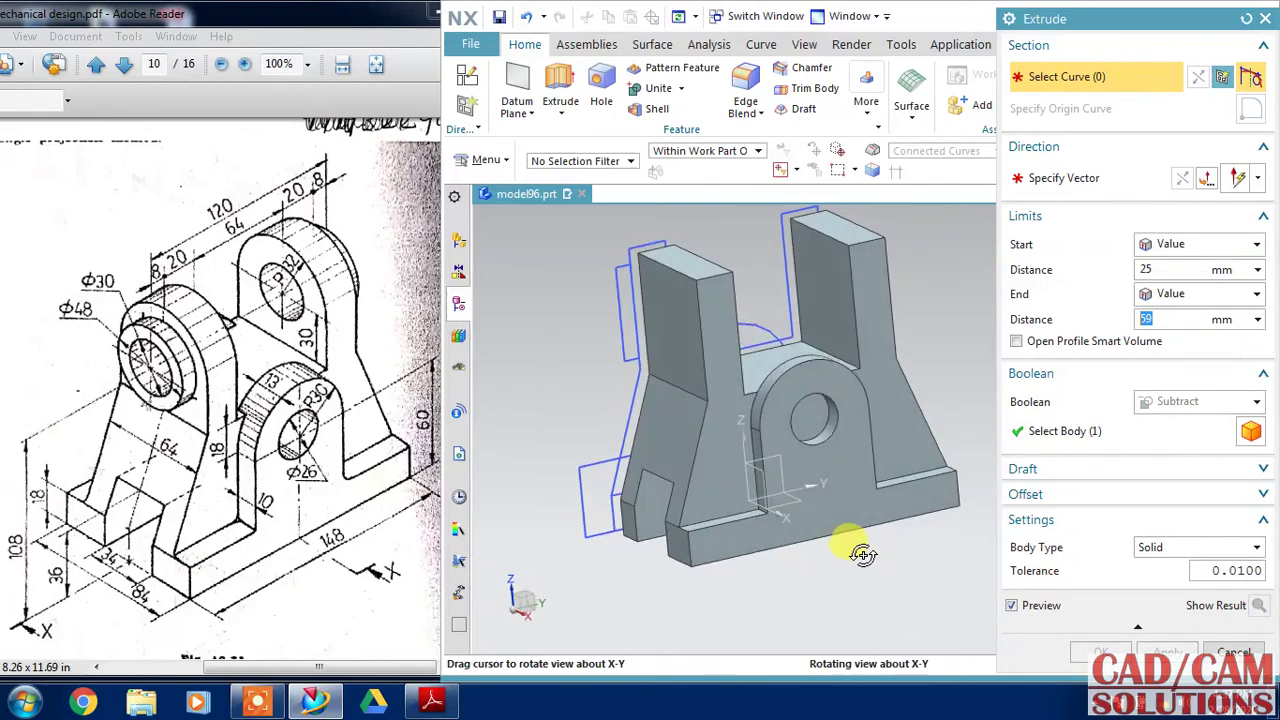
click(816, 295)
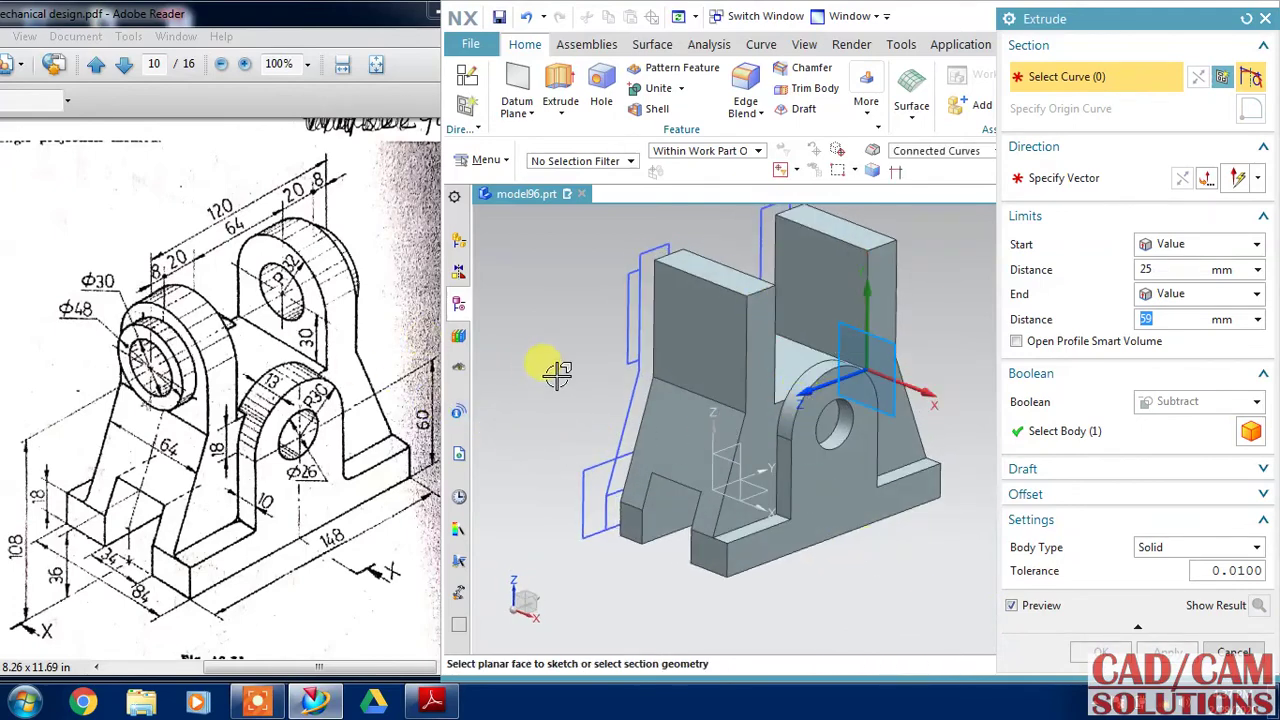
click(620, 300)
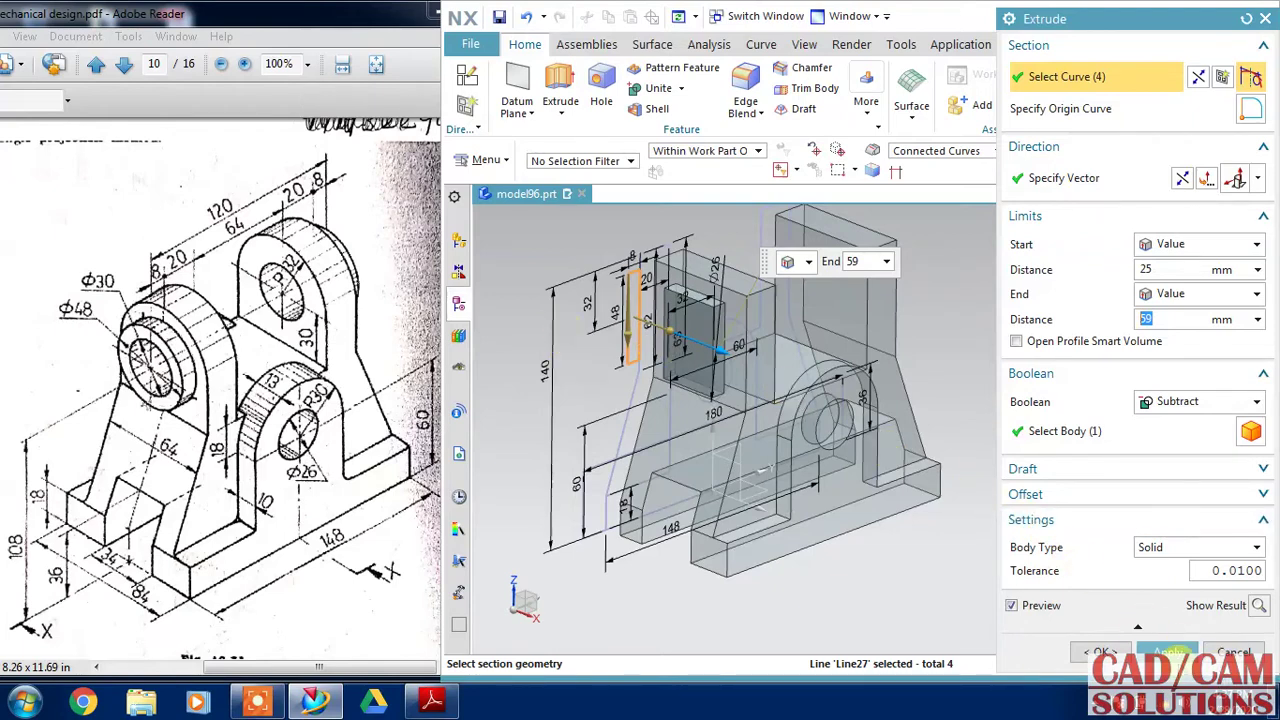
click(1195, 401)
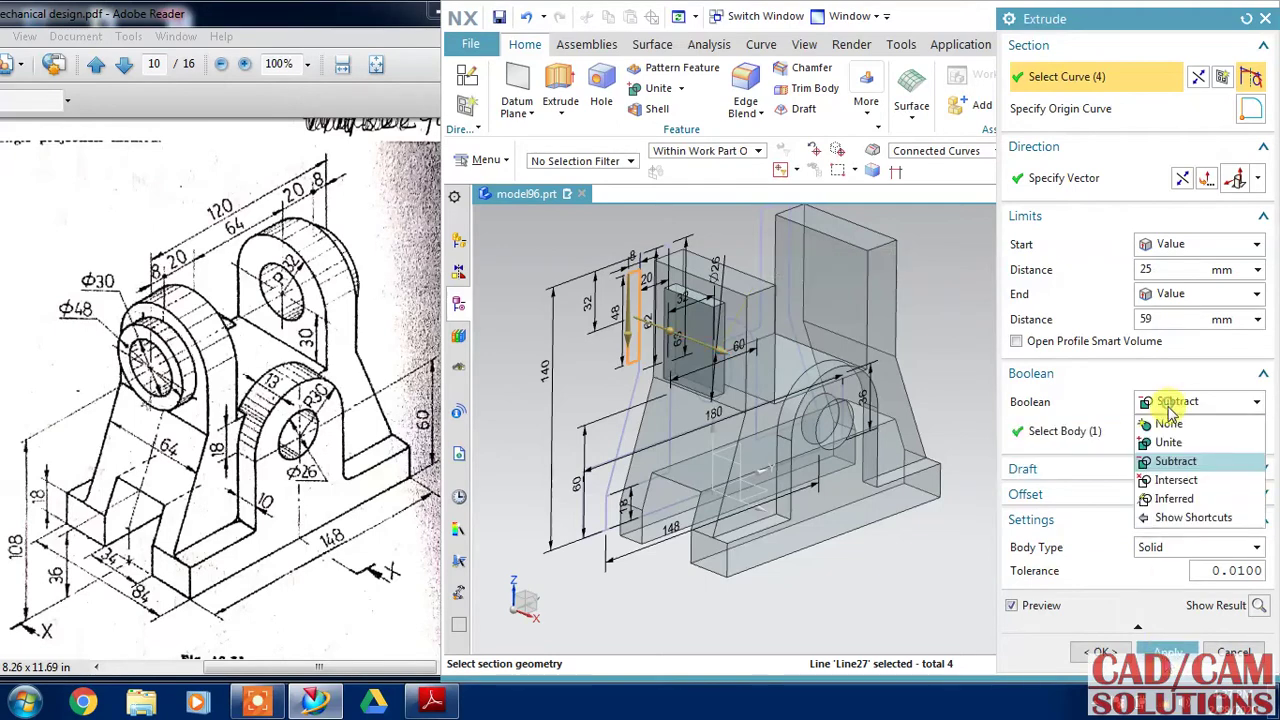
click(1165, 440)
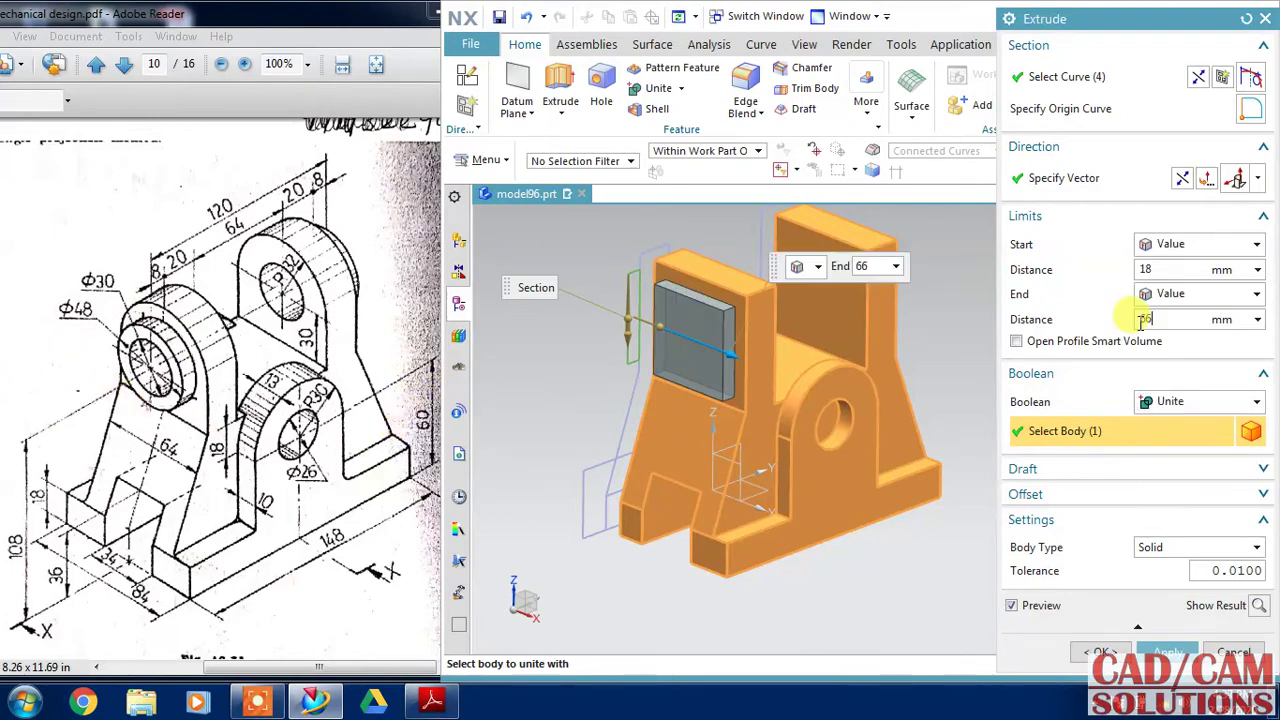
click(1152, 268)
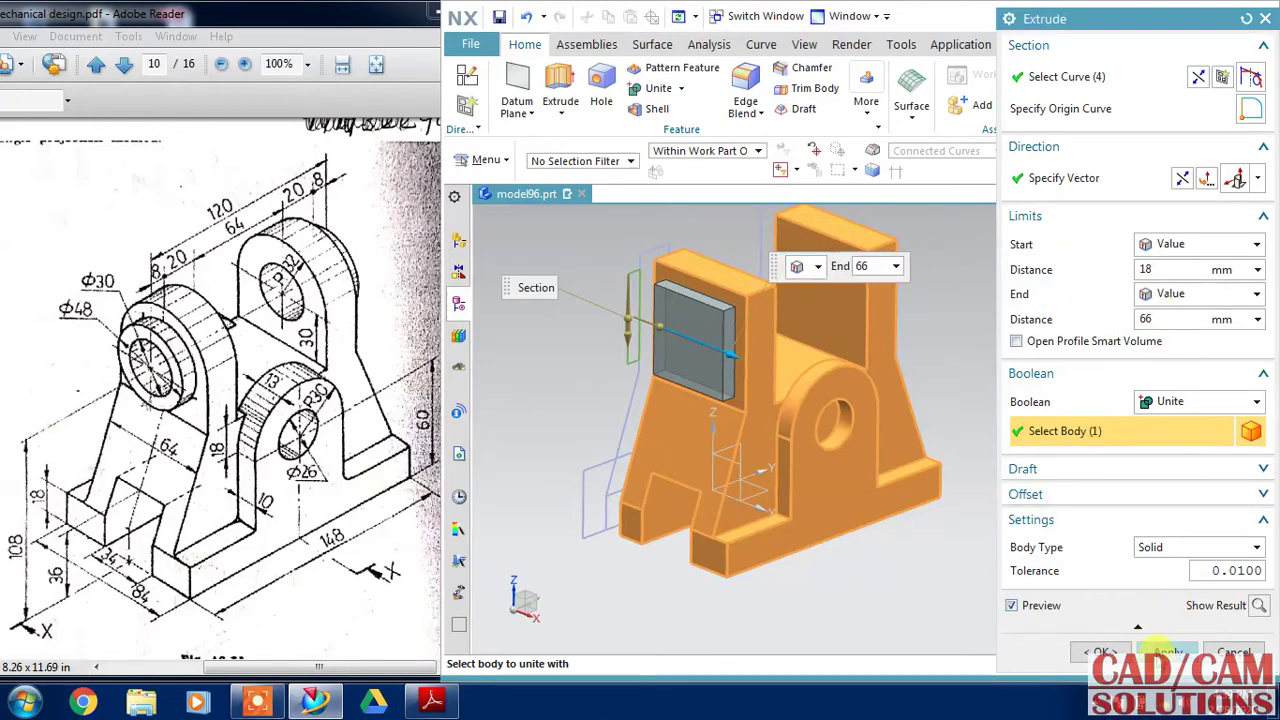
click(1166, 651)
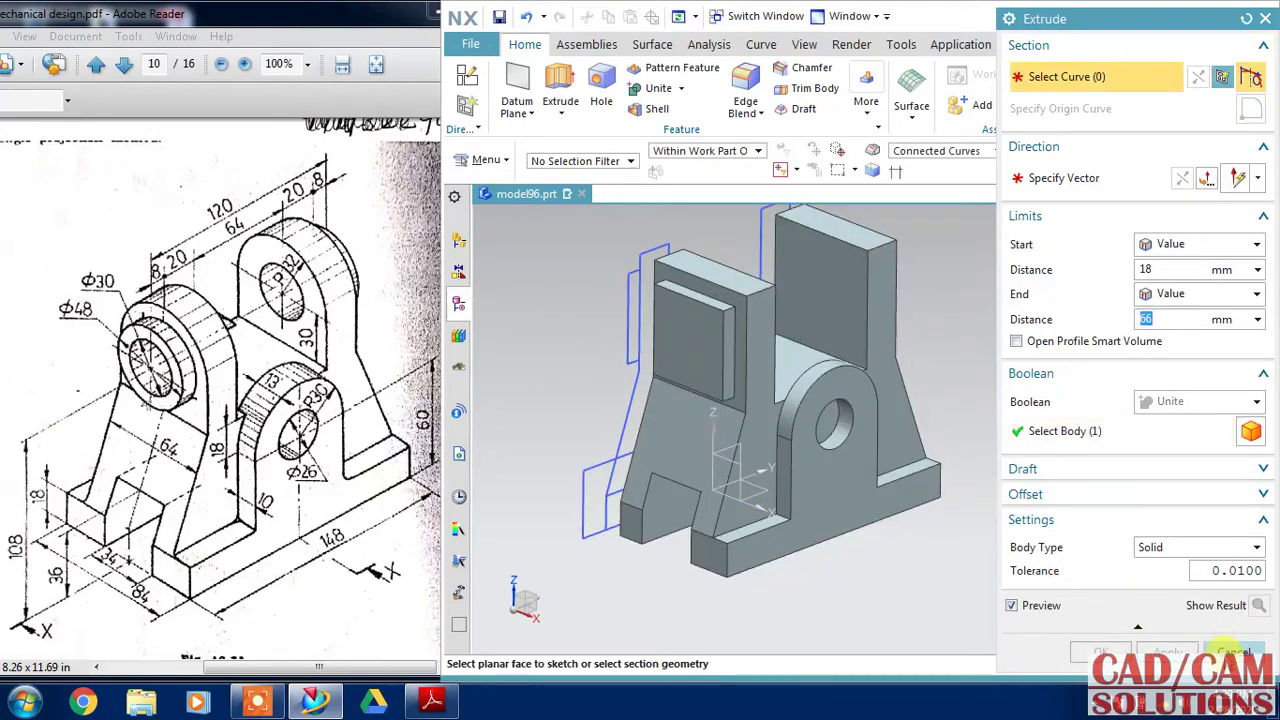
click(1232, 651)
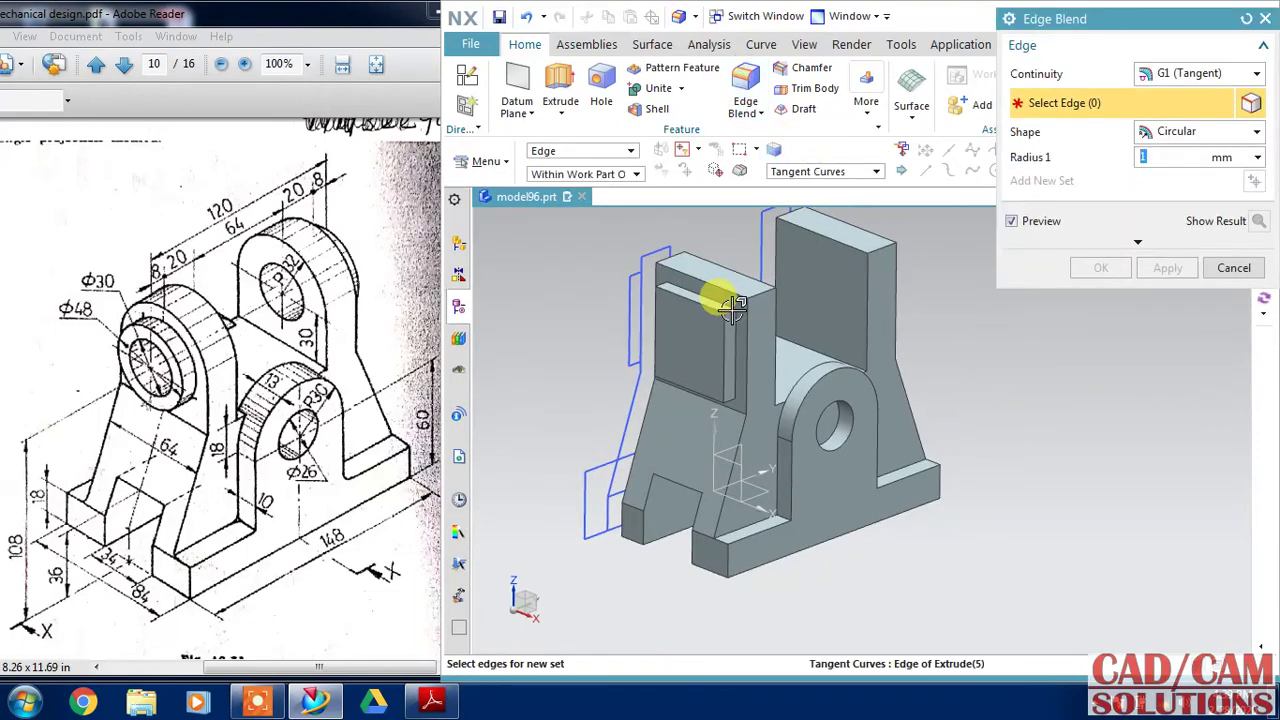
Round the block's four edges with a 24 mm edge blend
click(733, 350)
click(738, 398)
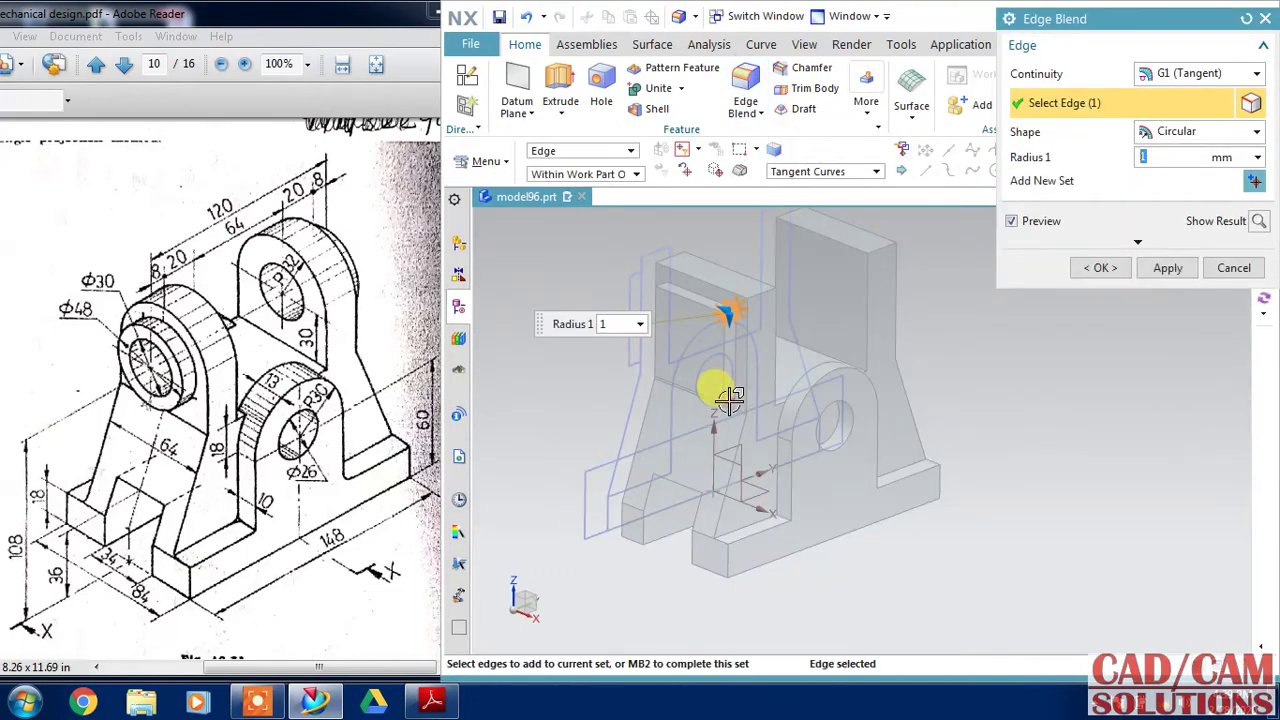
scroll(645, 300, up, 2)
scroll(660, 278, up, 2)
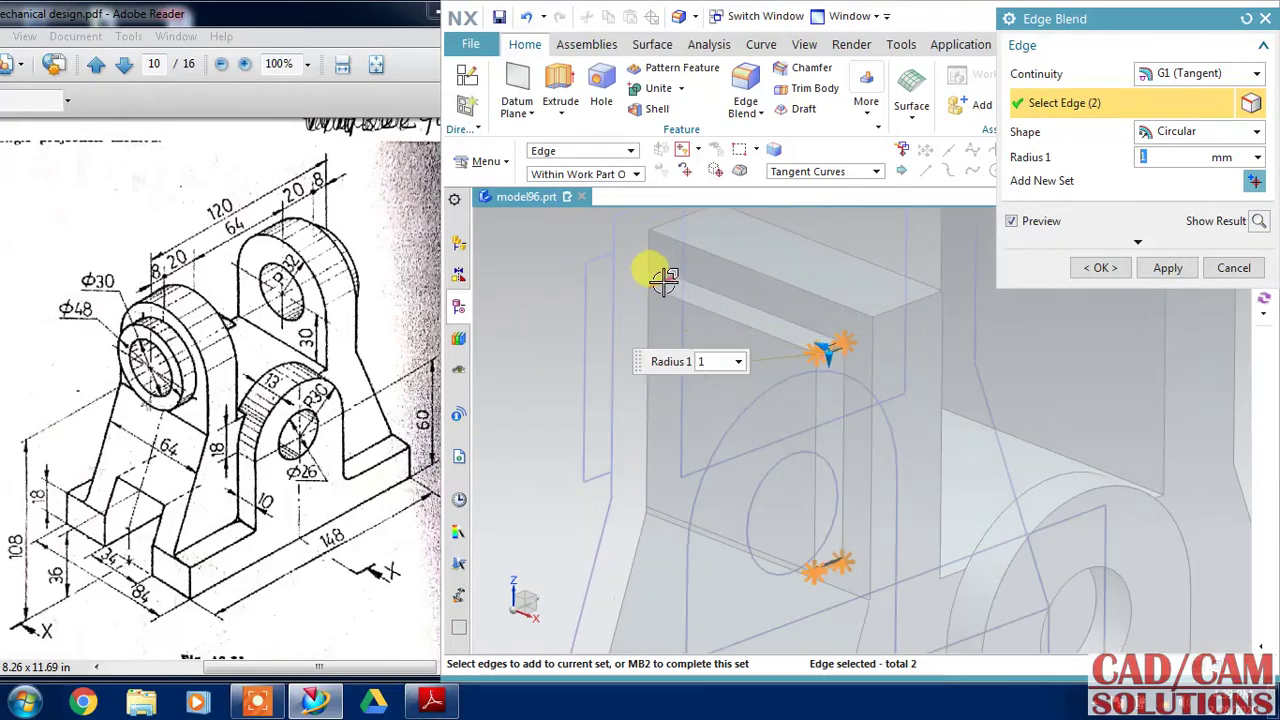
click(662, 280)
mouse_move(583, 340)
middle_down()
mouse_move(588, 363)
mouse_move(655, 340)
middle_up()
click(1000, 400)
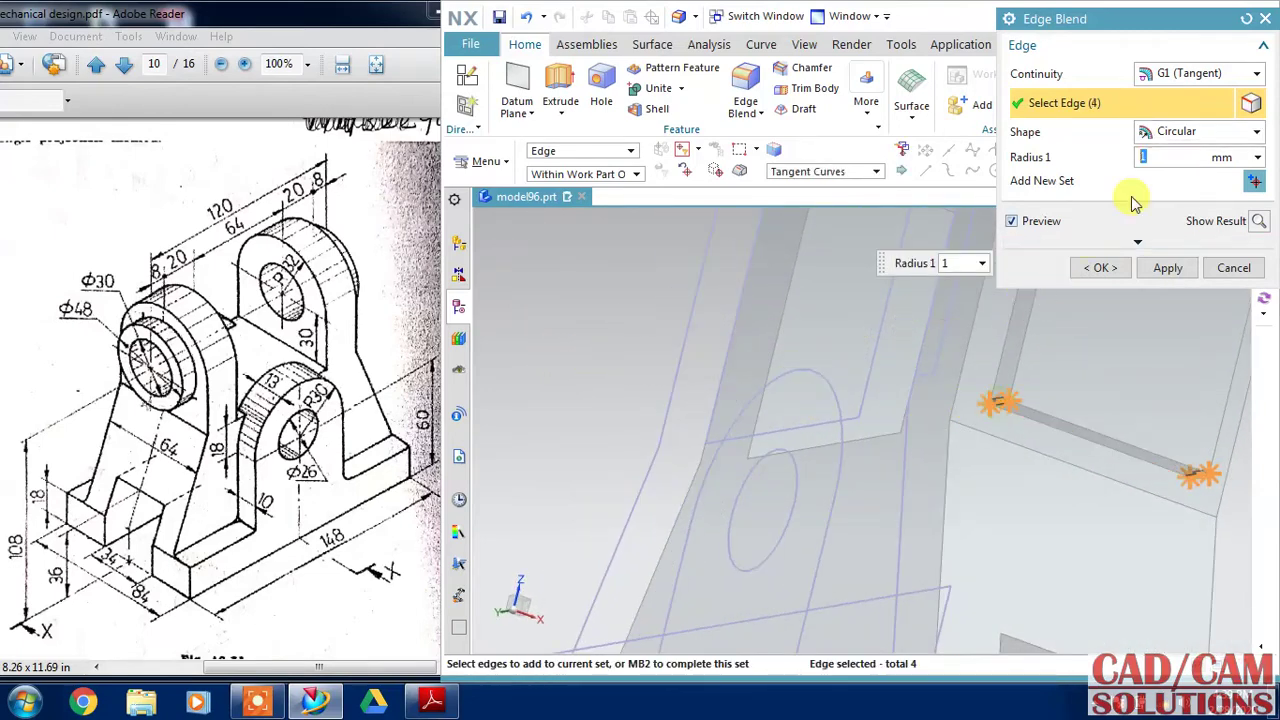
text(24)
double_click(1167, 155)
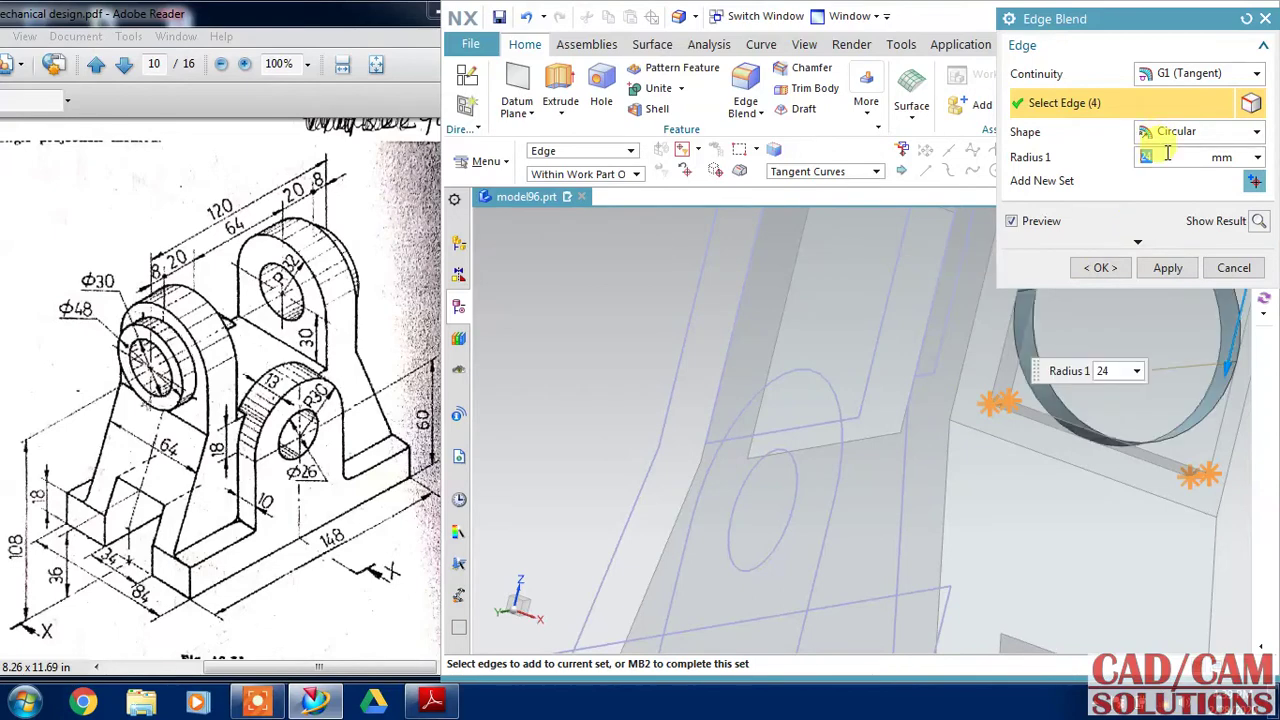
click(1100, 267)
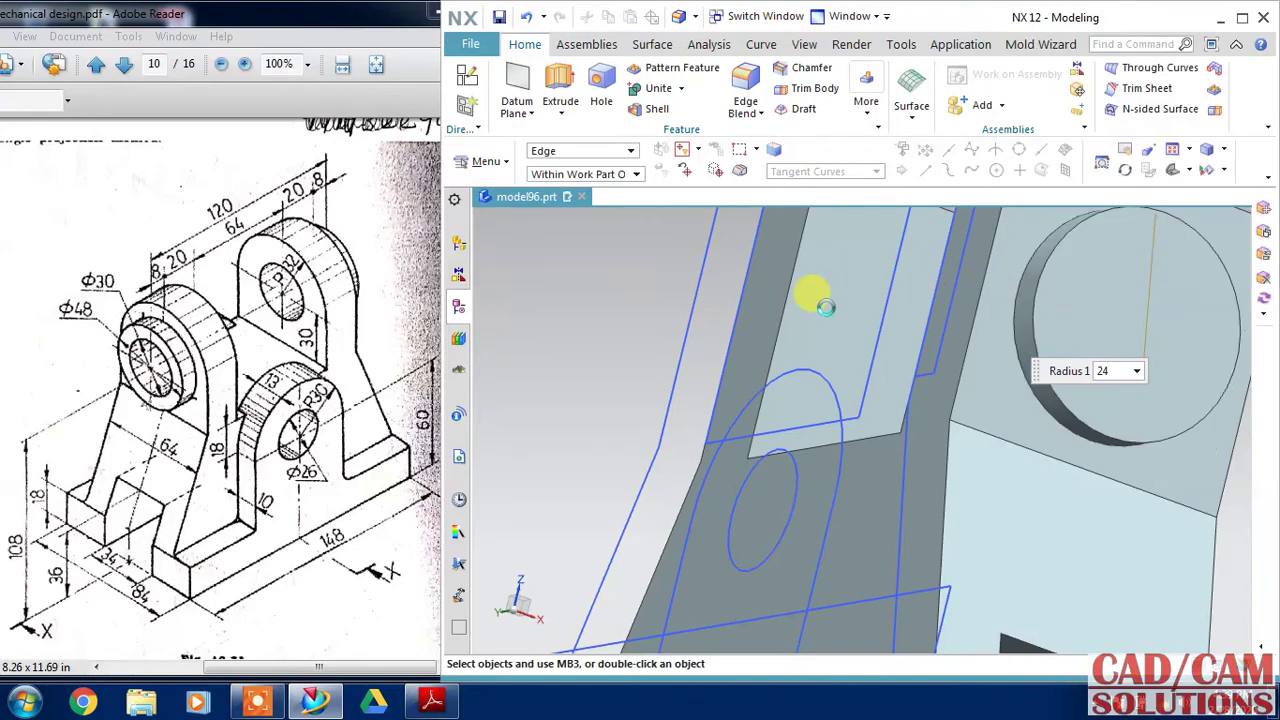
scroll(824, 300, up, 3)
mouse_move(1045, 378)
middle_down()
mouse_move(1063, 371)
mouse_move(977, 378)
mouse_move(1000, 372)
middle_up()
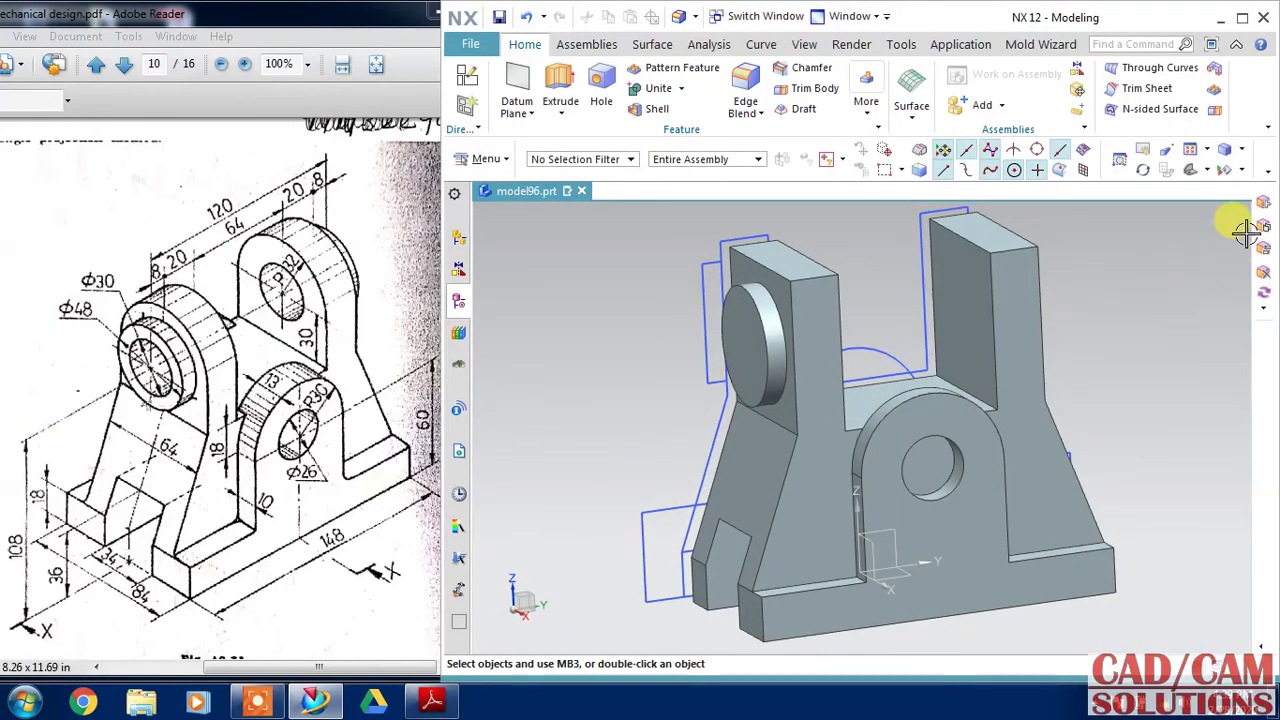
Use Move Face (Ctrl+Shift+M) to push the lug's bore face 305 mm along its axis
middle_drag(967, 456, 967, 456)
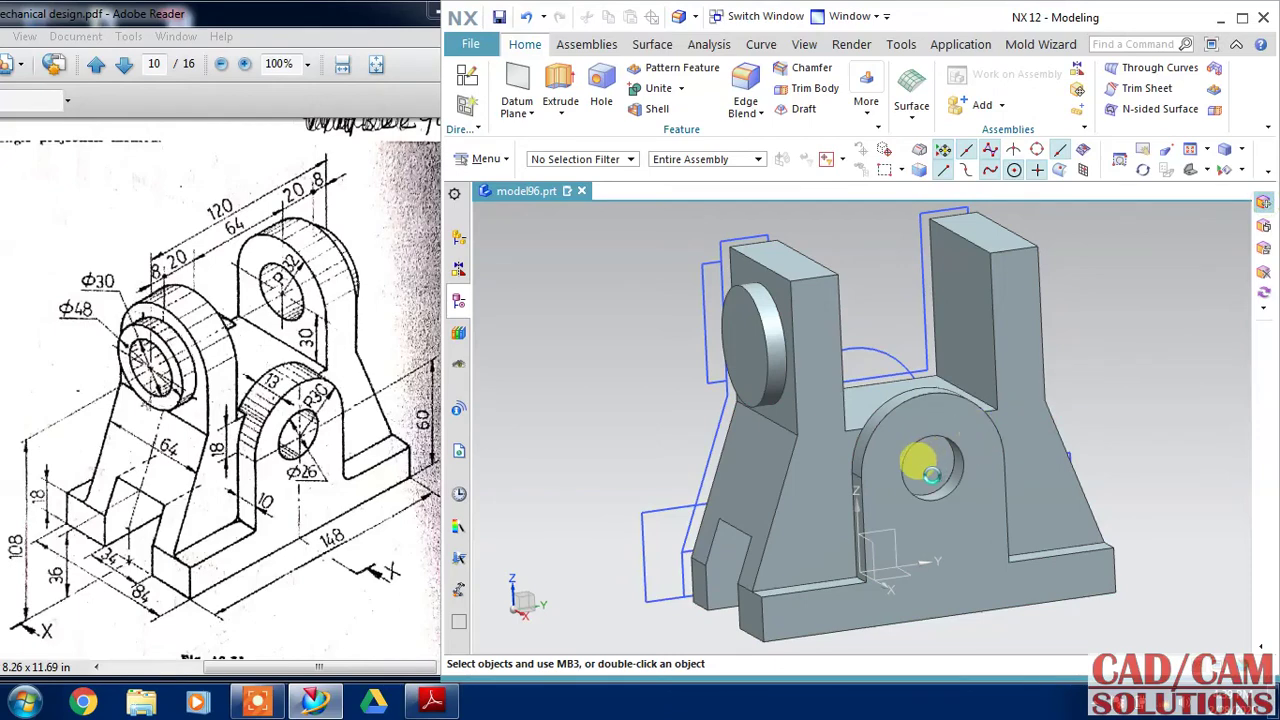
key(ctrl+shift+m)
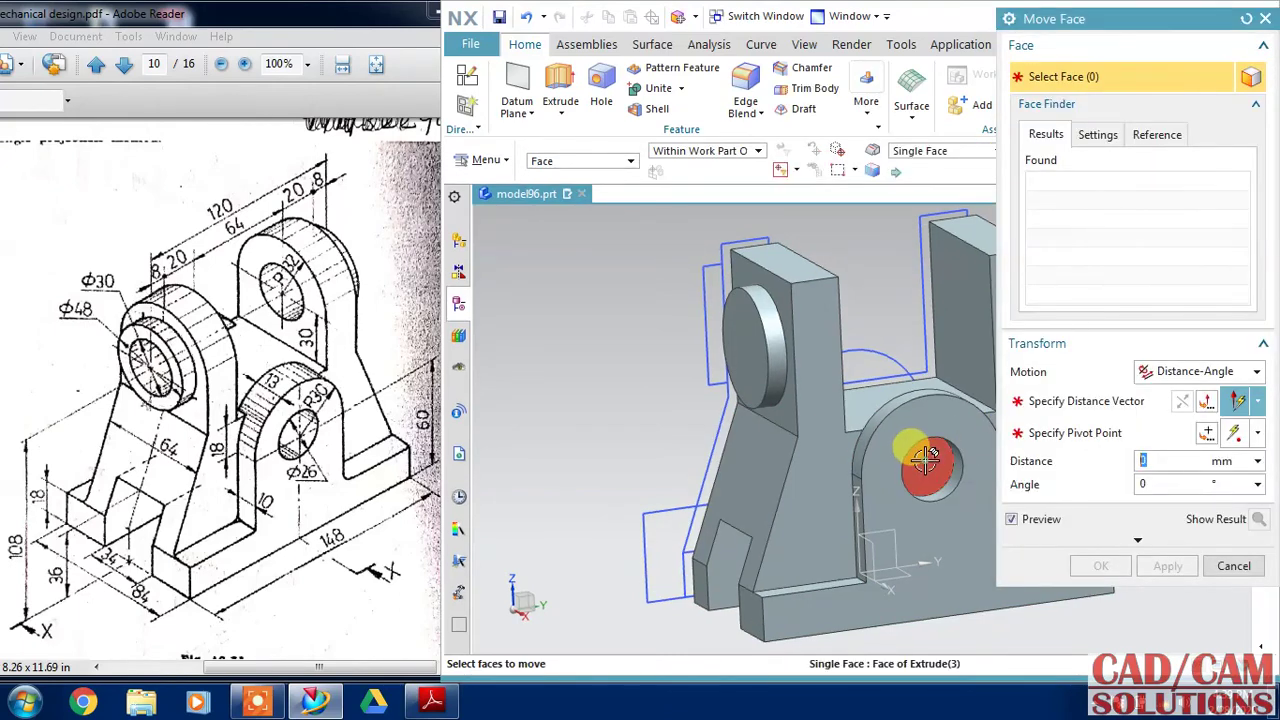
click(921, 462)
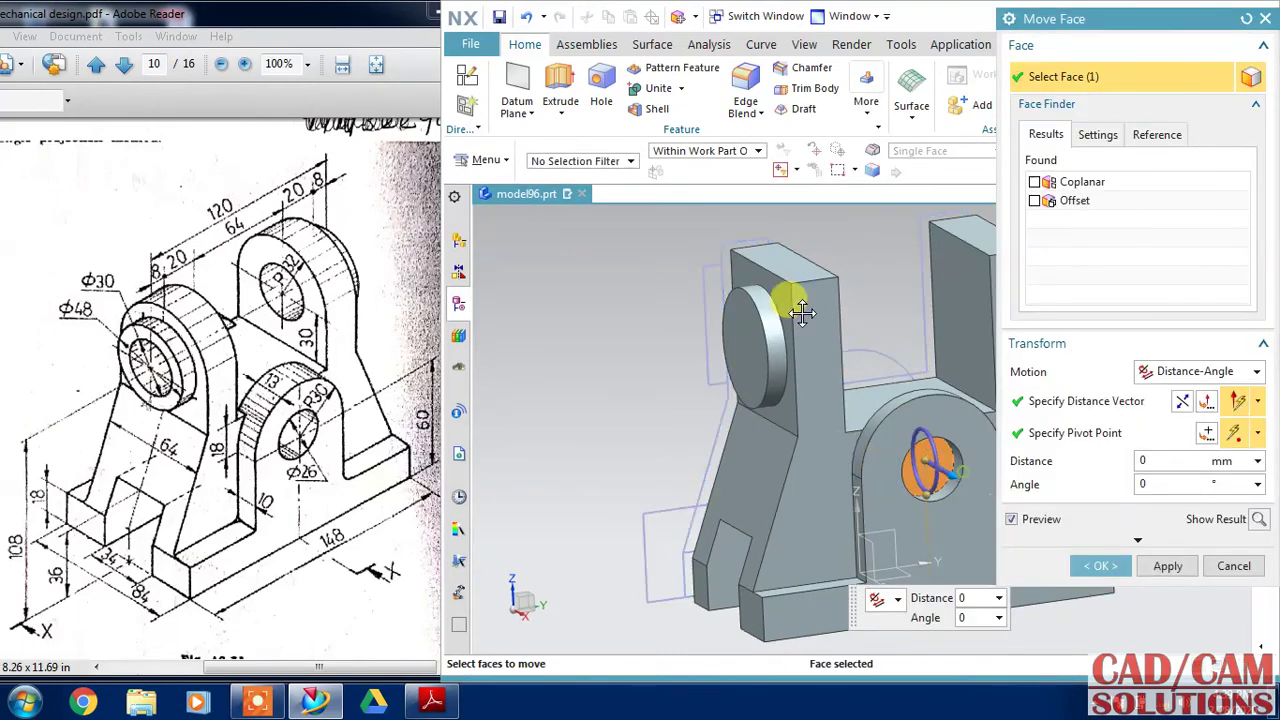
click(938, 466)
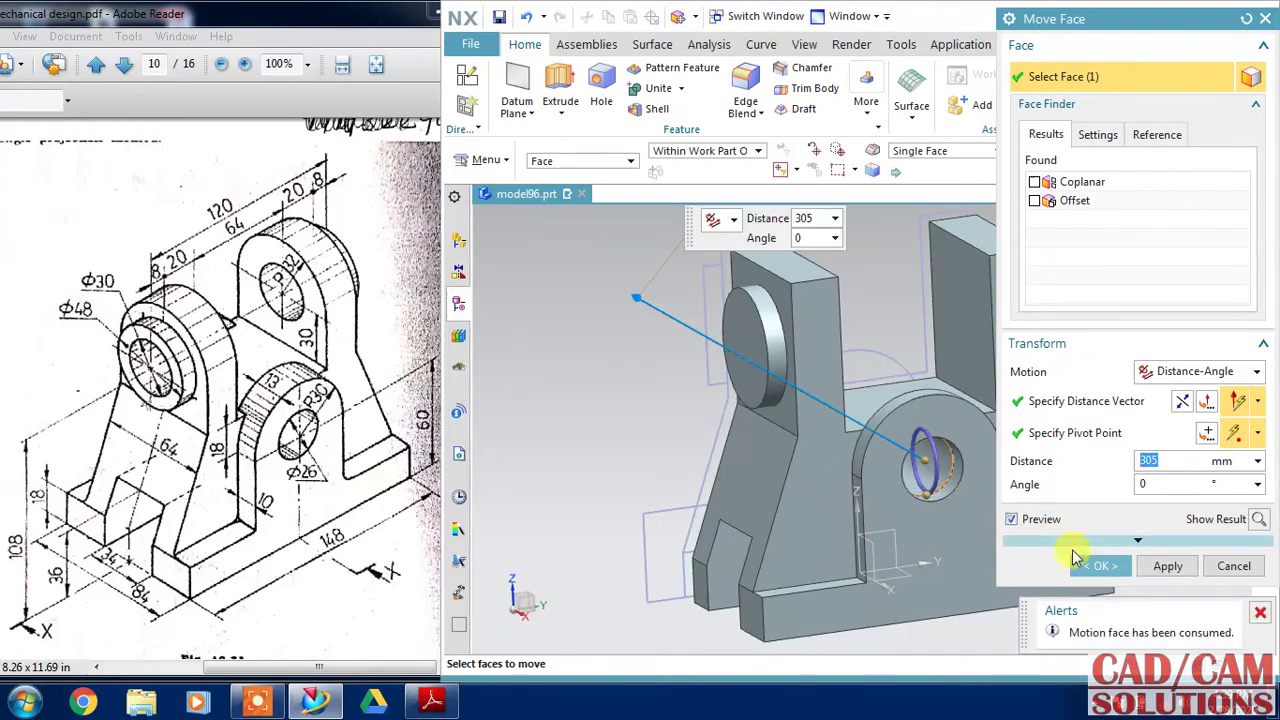
click(1100, 566)
mouse_move(620, 400)
middle_down()
mouse_move(640, 422)
mouse_move(591, 434)
mouse_move(634, 422)
mouse_move(643, 433)
mouse_move(623, 431)
mouse_move(640, 429)
mouse_move(651, 453)
middle_up()
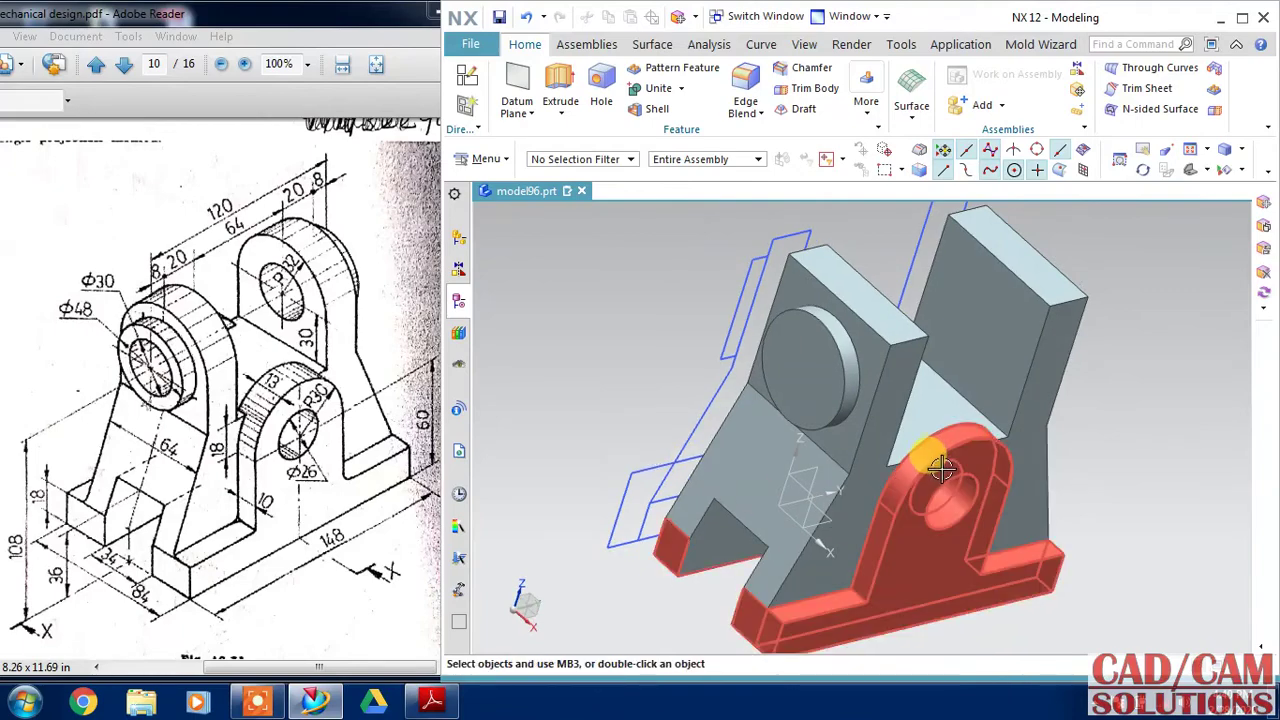
Start an extrusion and select the eight curves of the base sketch profile, including Line1
mouse_move(680, 371)
middle_down()
mouse_move(740, 388)
mouse_move(754, 409)
mouse_move(714, 420)
mouse_move(740, 413)
middle_up()
click(560, 85)
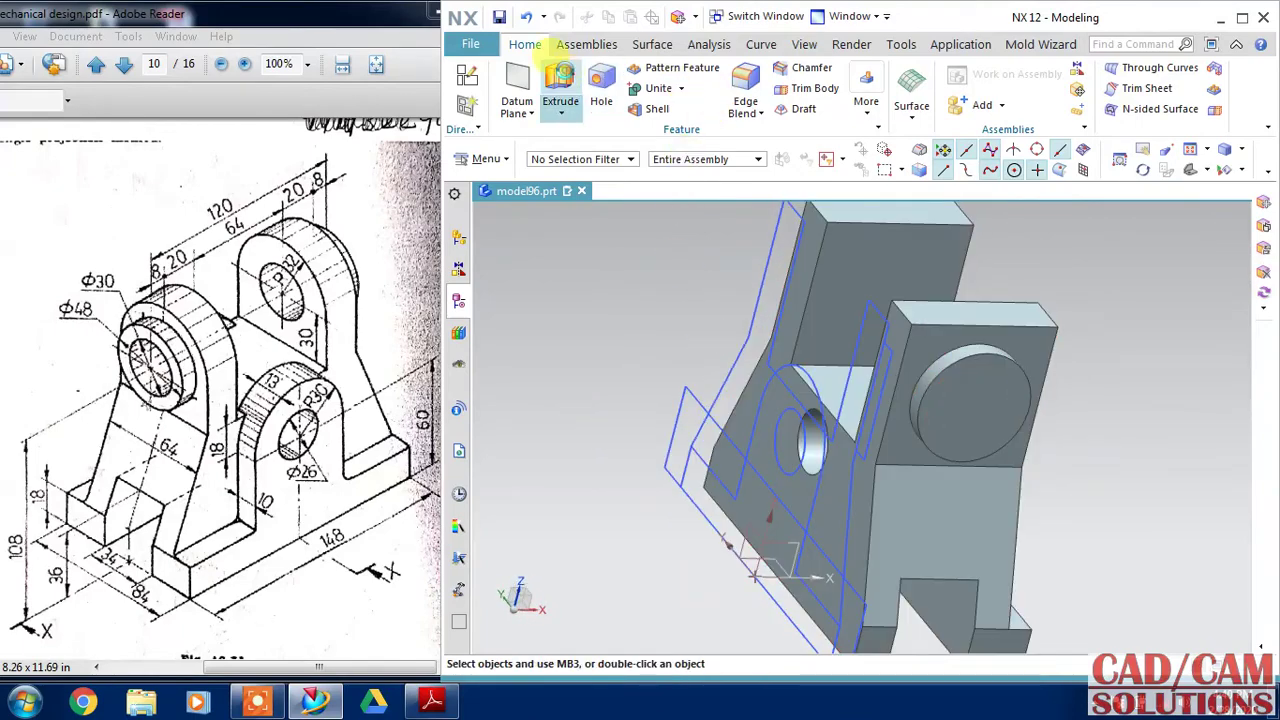
click(806, 372)
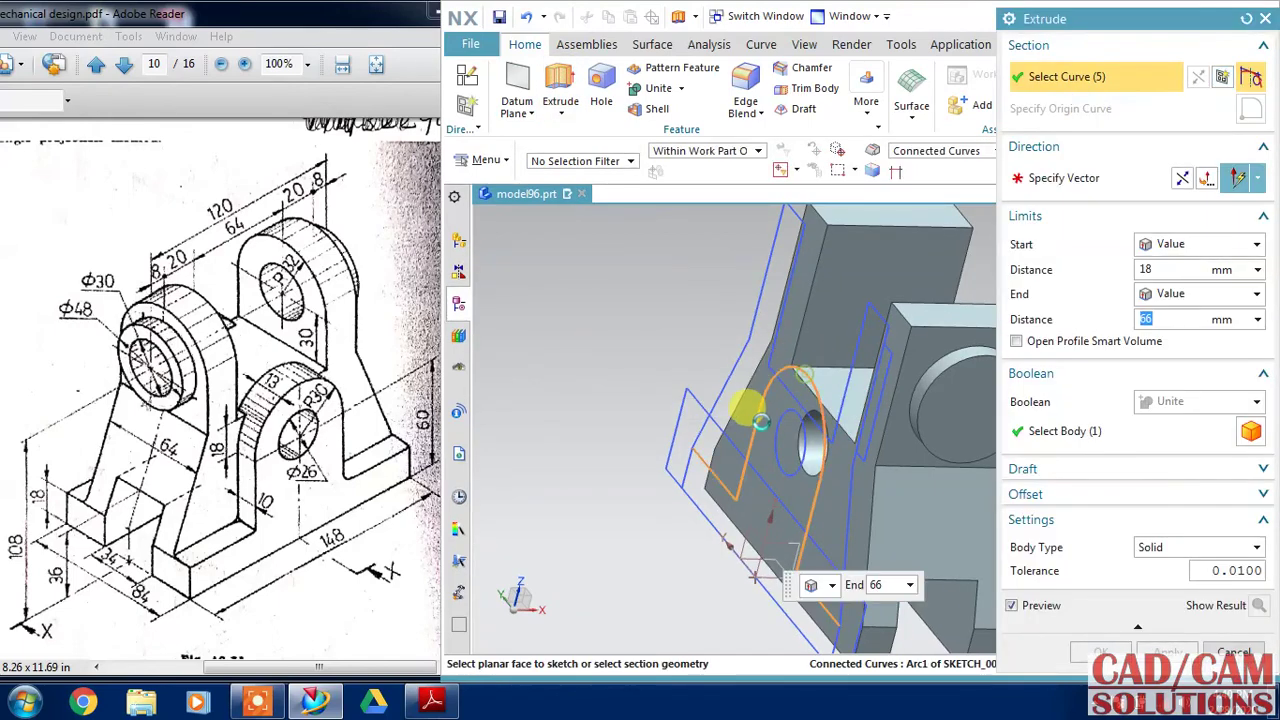
click(682, 482)
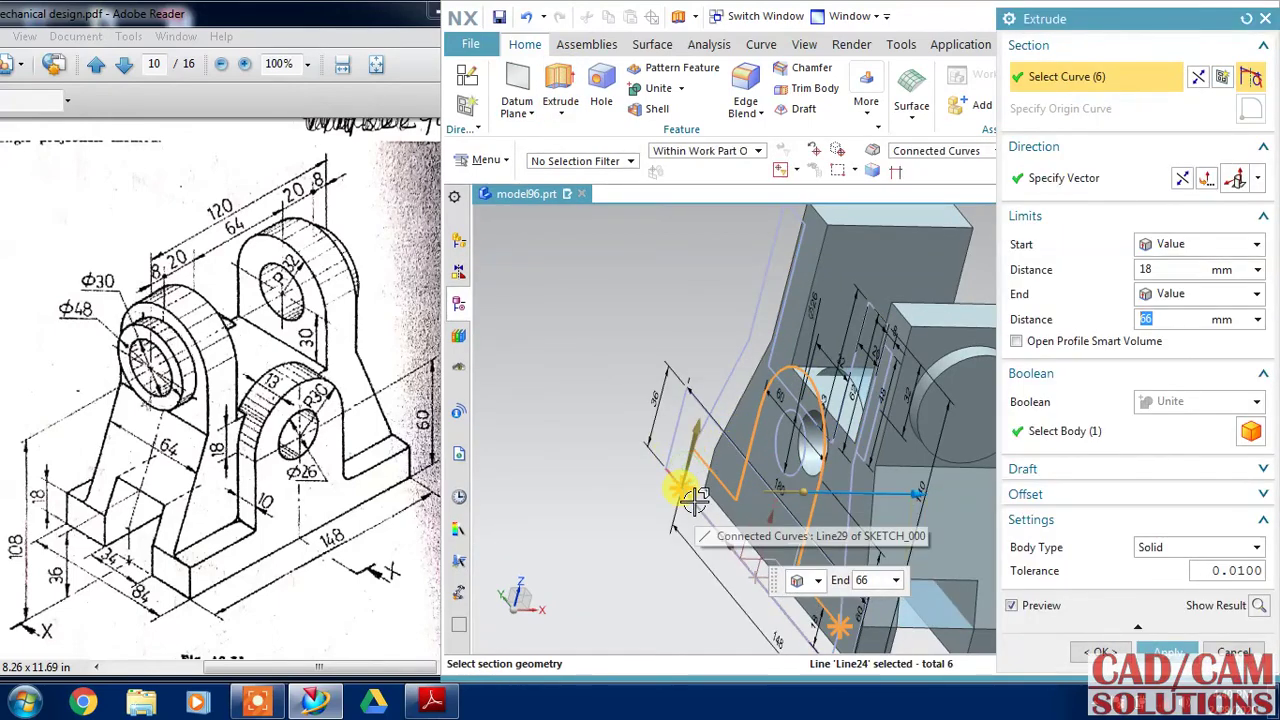
shift+middle_drag(672, 508, 607, 308)
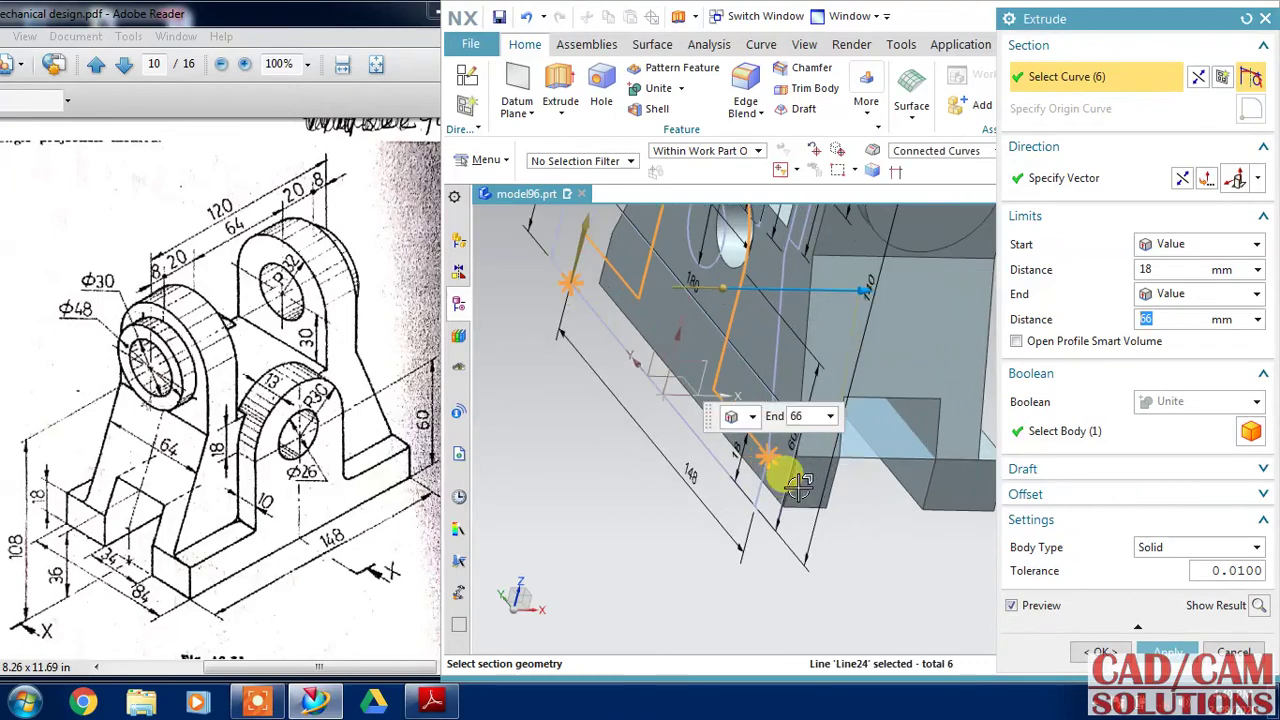
click(724, 487)
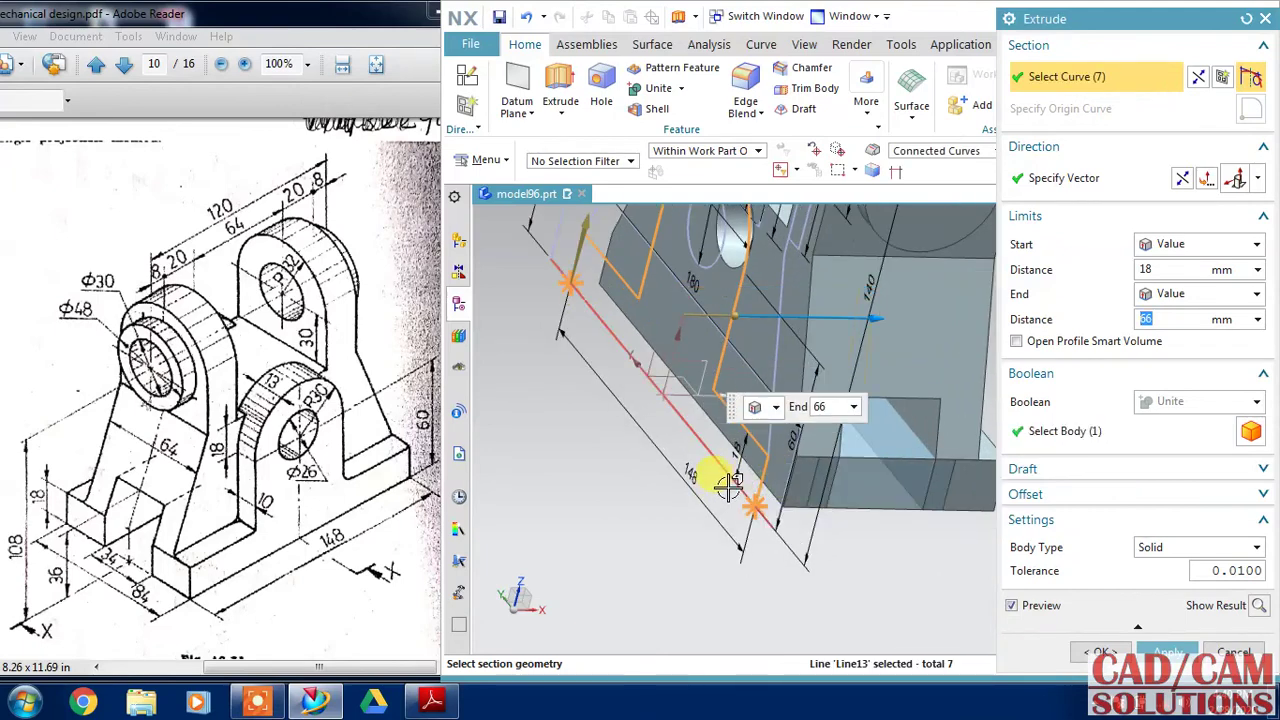
click(735, 490)
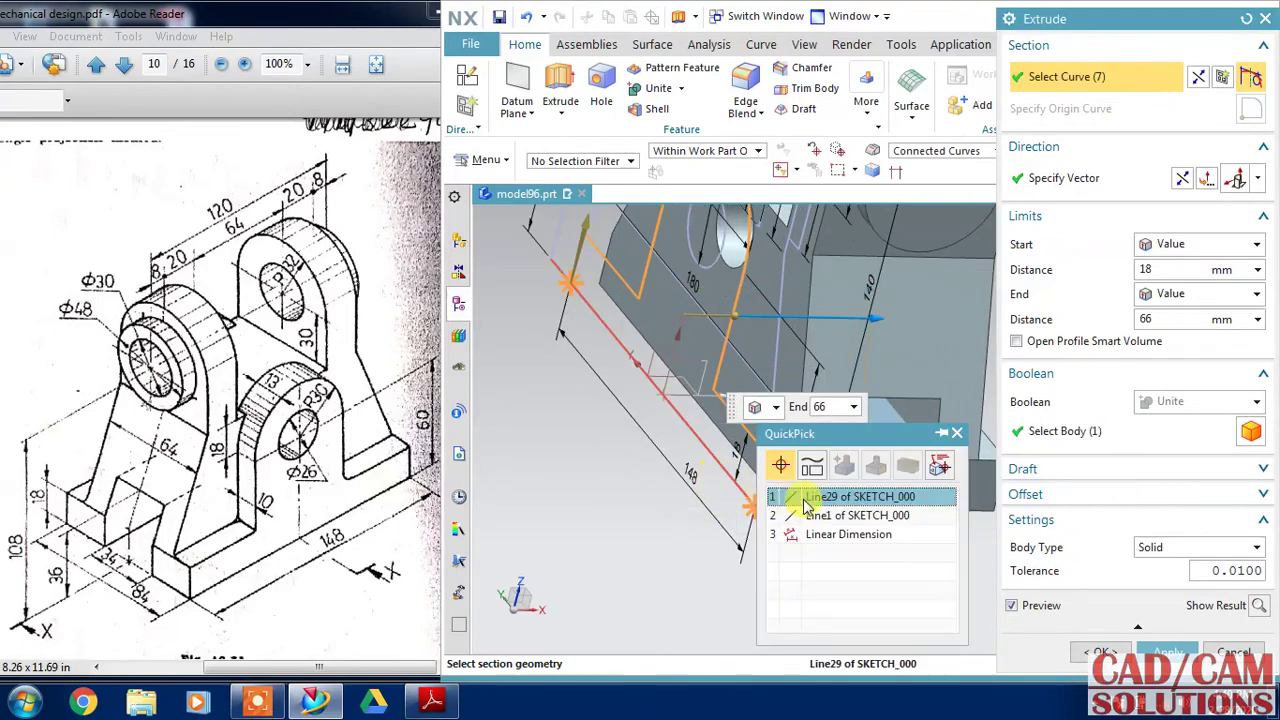
click(814, 516)
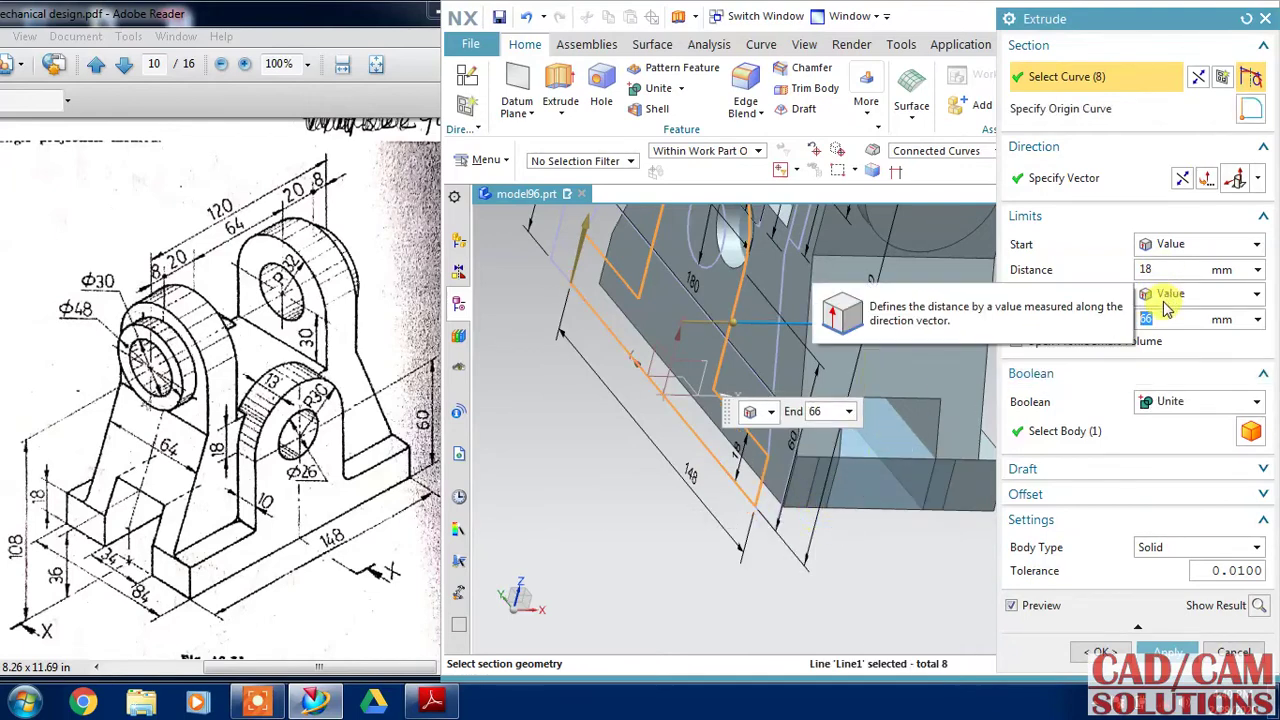
Extrude the profile from 0 to 18 mm, united with the bracket body
text(0)
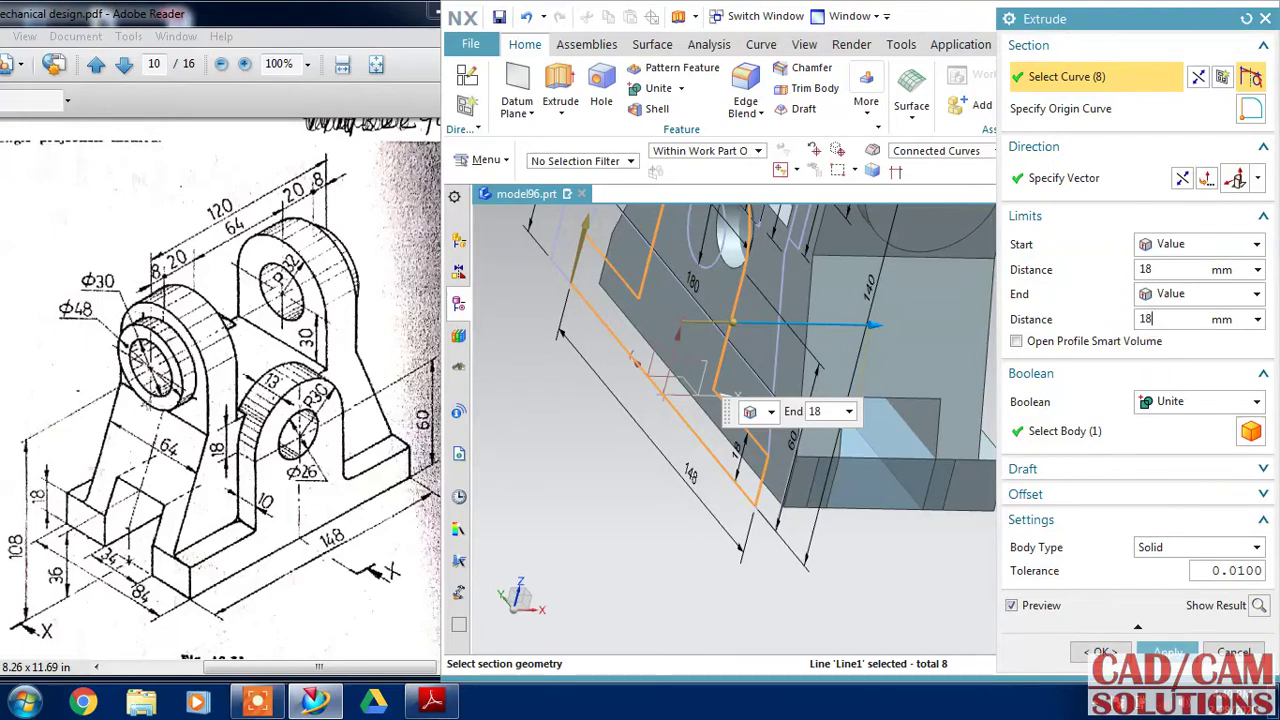
click(1166, 269)
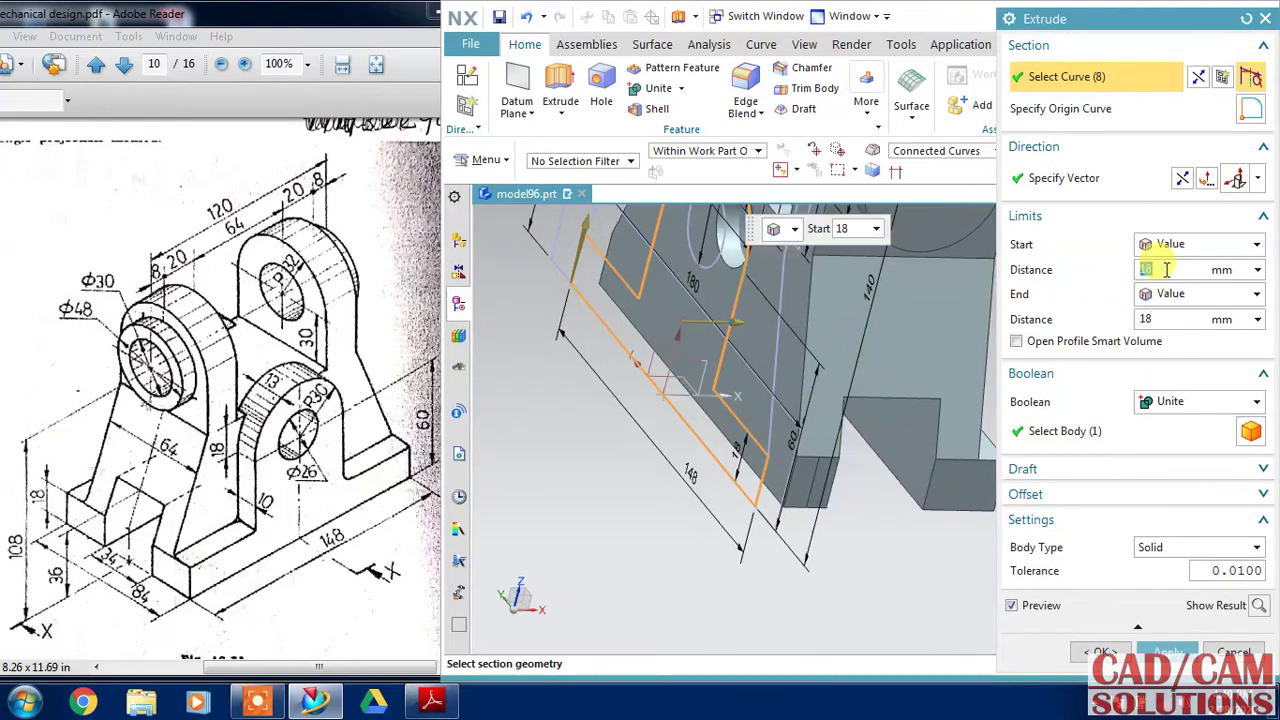
text(0)
key(Return)
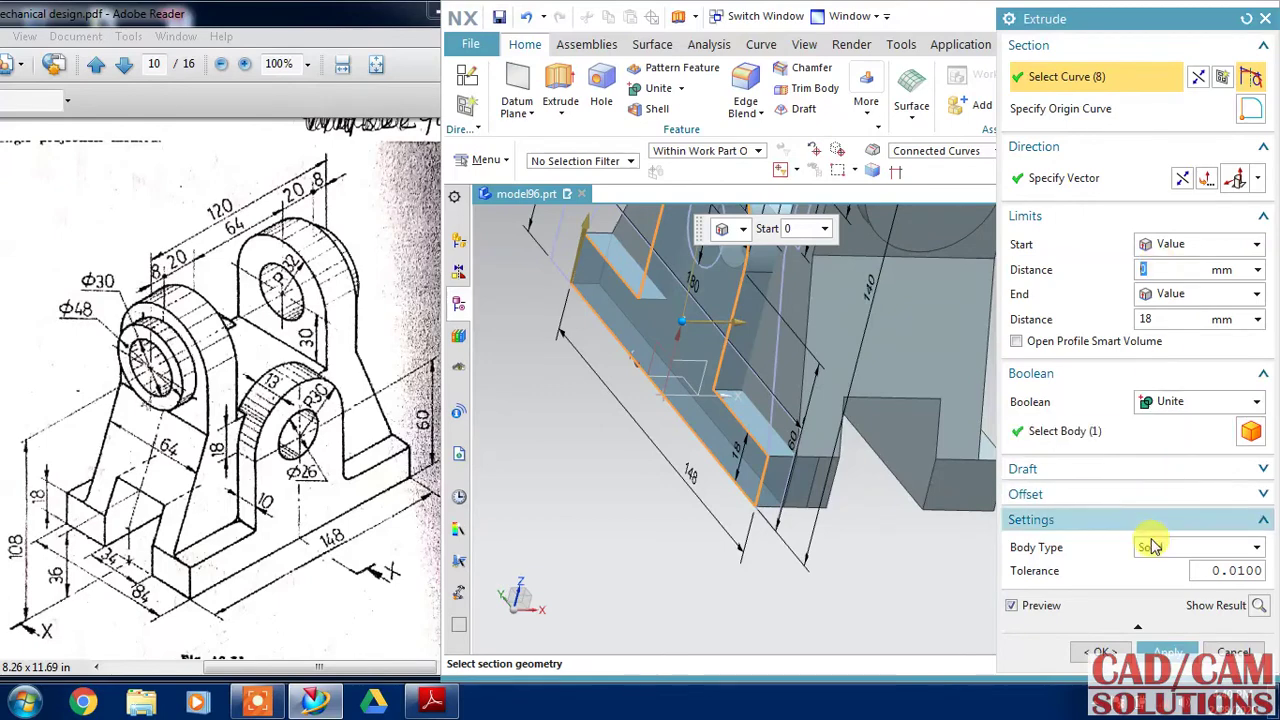
click(1100, 652)
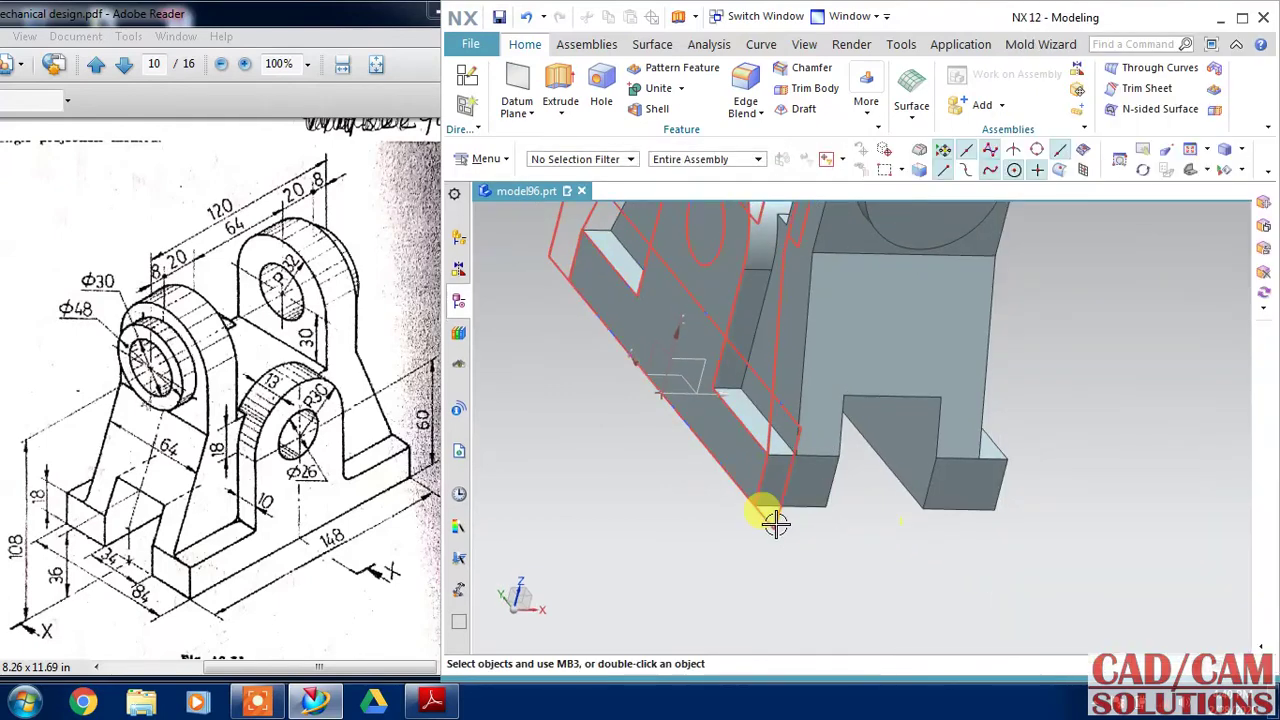
mouse_move(849, 534)
middle_down()
mouse_move(849, 545)
mouse_move(860, 455)
mouse_move(849, 440)
middle_up()
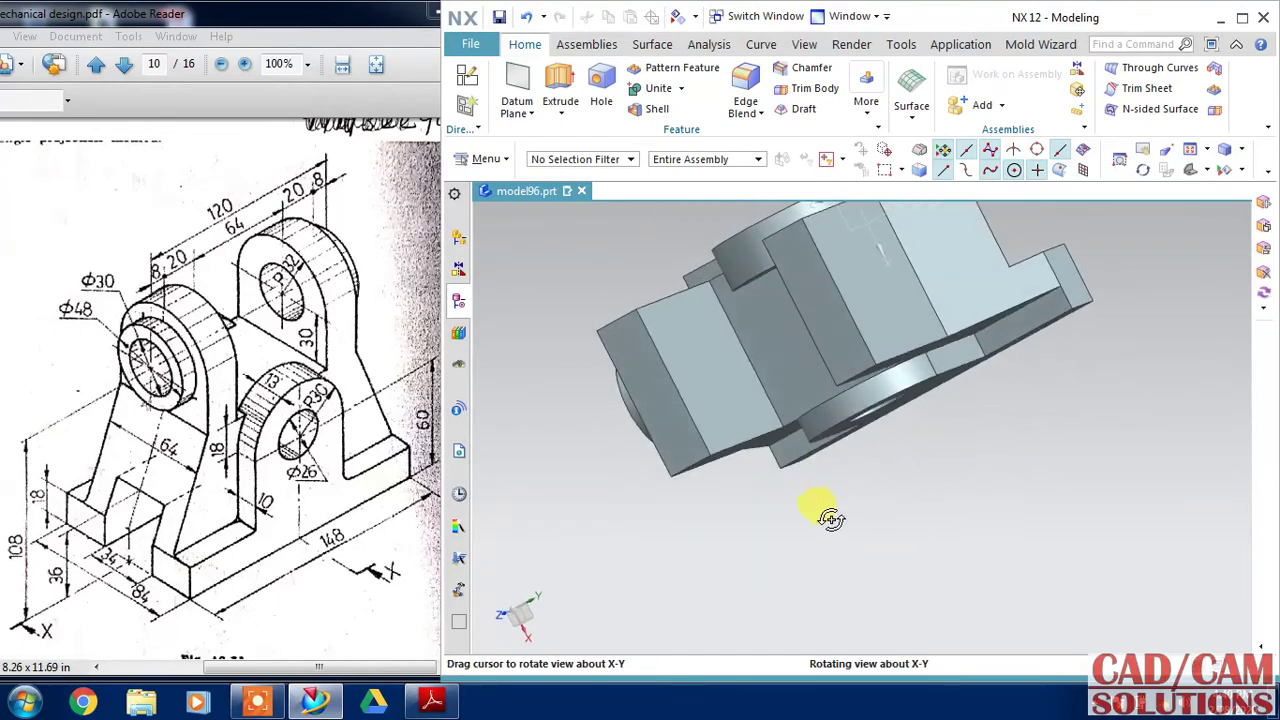
In the Part Navigator history, move Move Face (8) to follow the base Extrude (7)
click(460, 303)
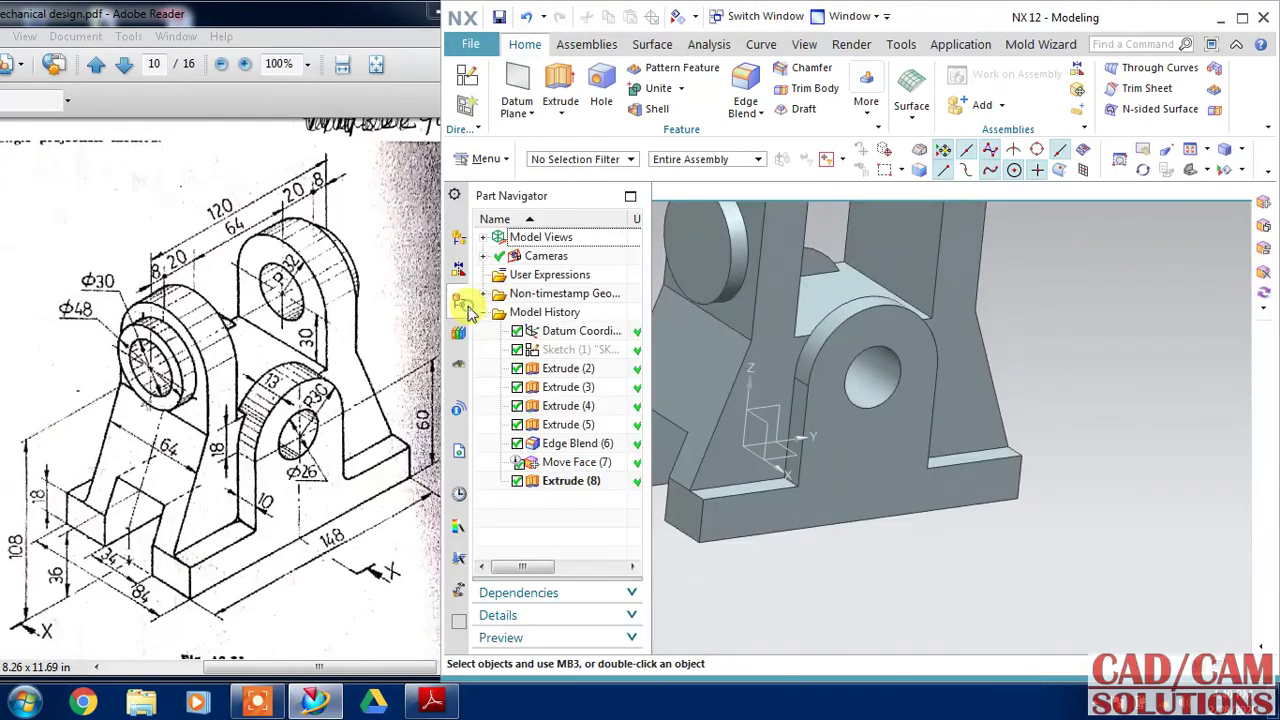
drag(548, 478, 570, 492)
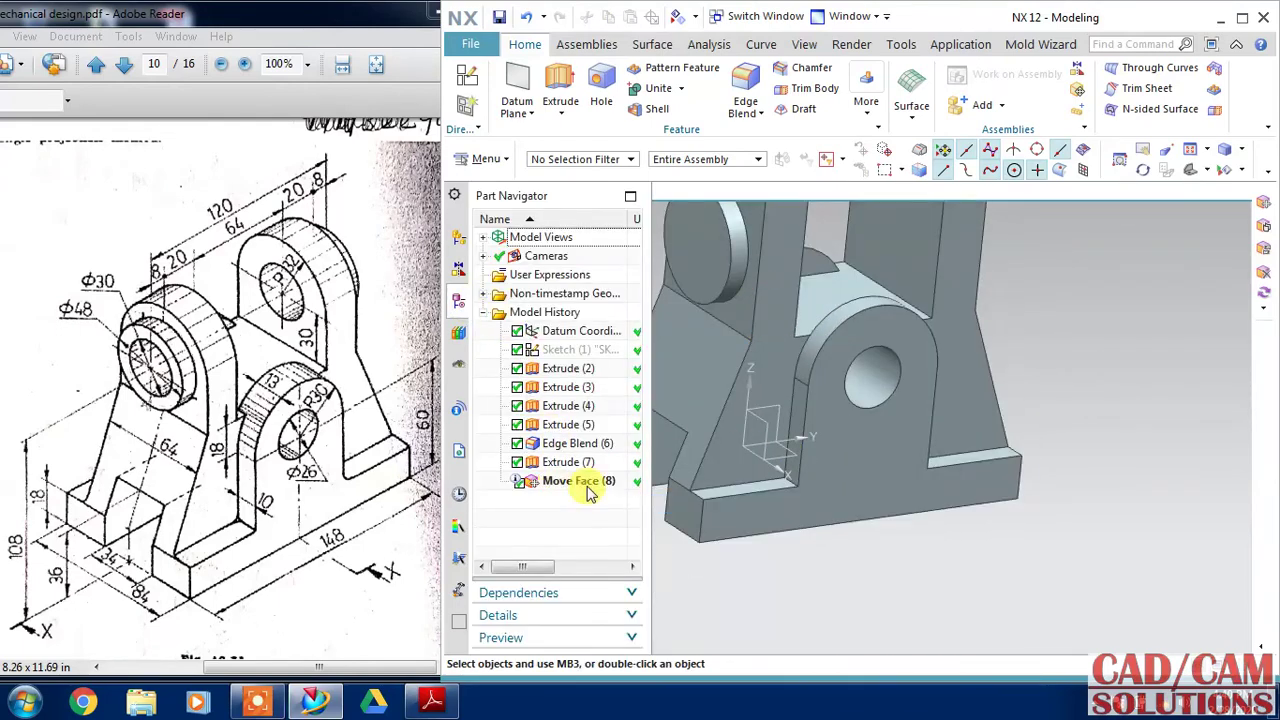
mouse_move(920, 541)
middle_down()
mouse_move(921, 530)
mouse_move(849, 529)
mouse_move(874, 523)
mouse_move(929, 577)
middle_up()
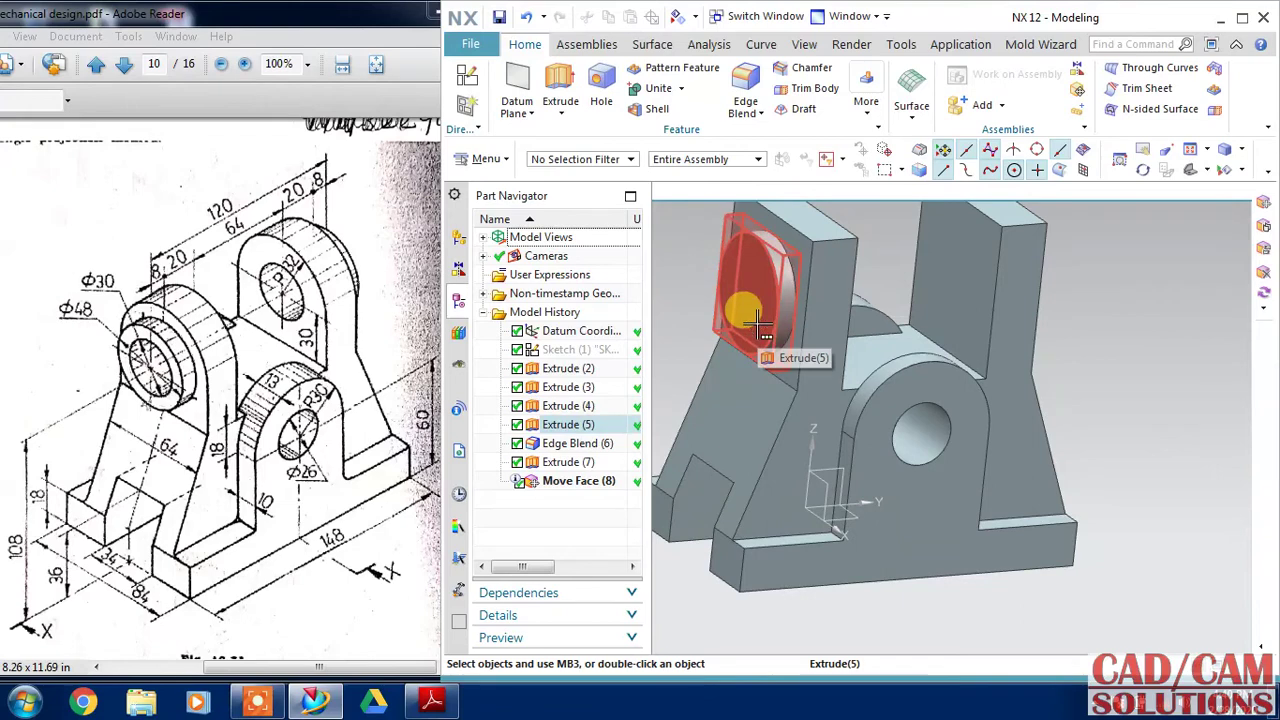
Mirror the Extrude (5) boss and its Edge Blend (6) across the XZ datum plane
click(578, 428)
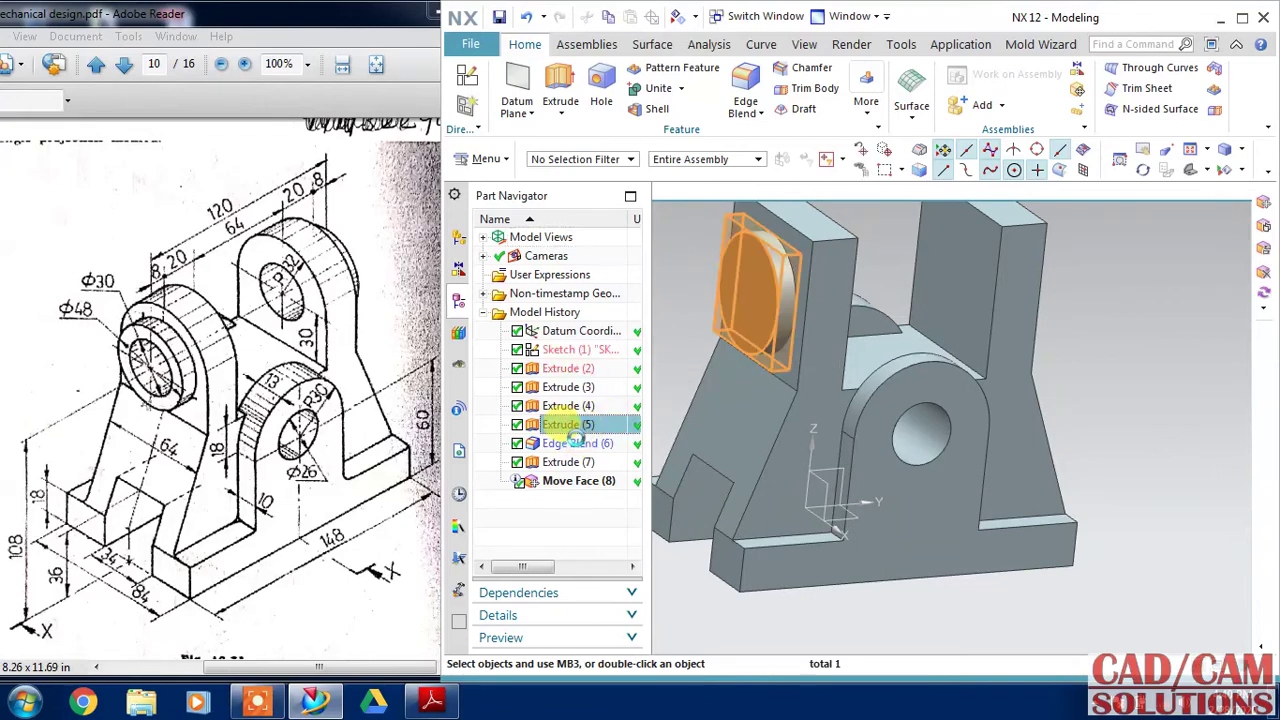
ctrl+click(578, 443)
click(866, 100)
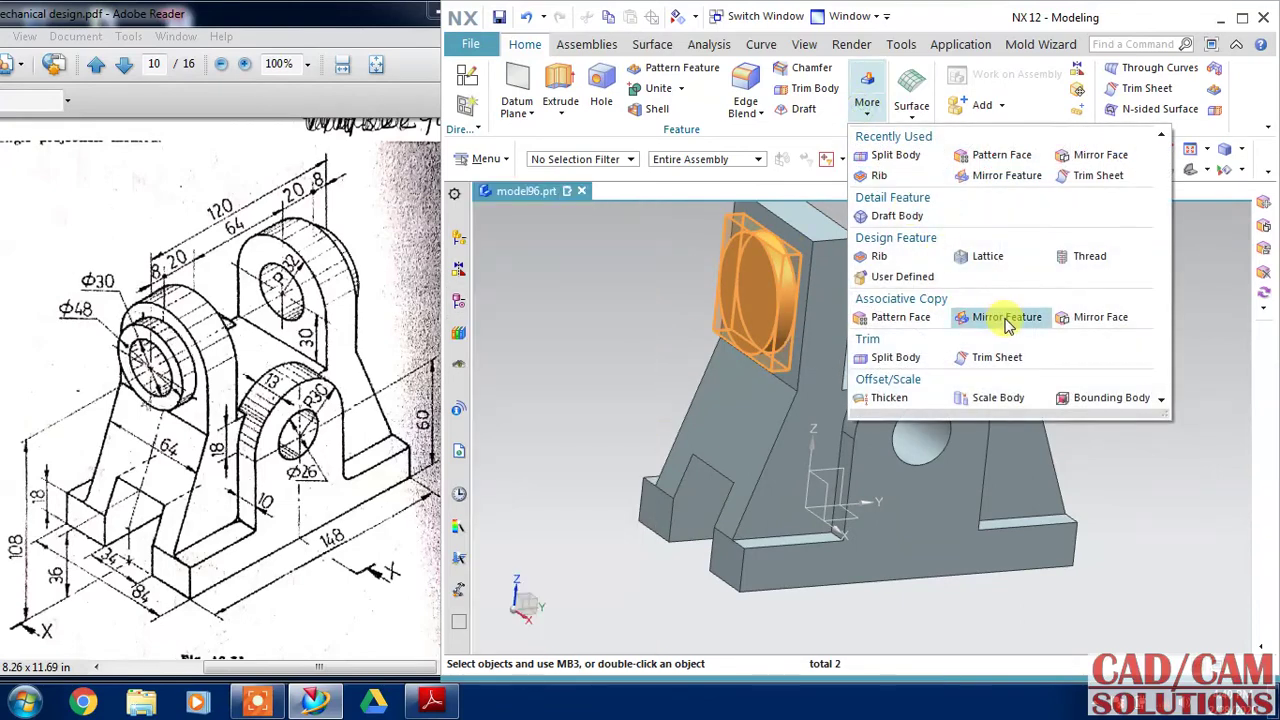
click(1007, 319)
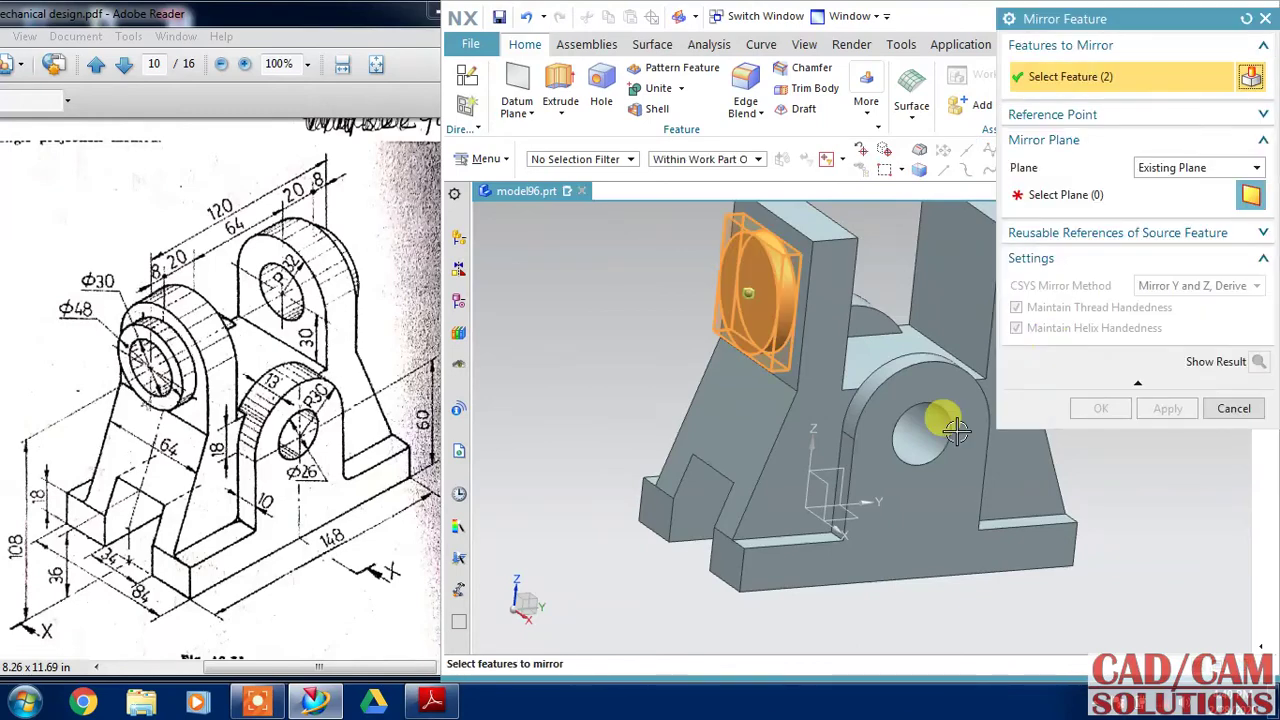
click(1072, 196)
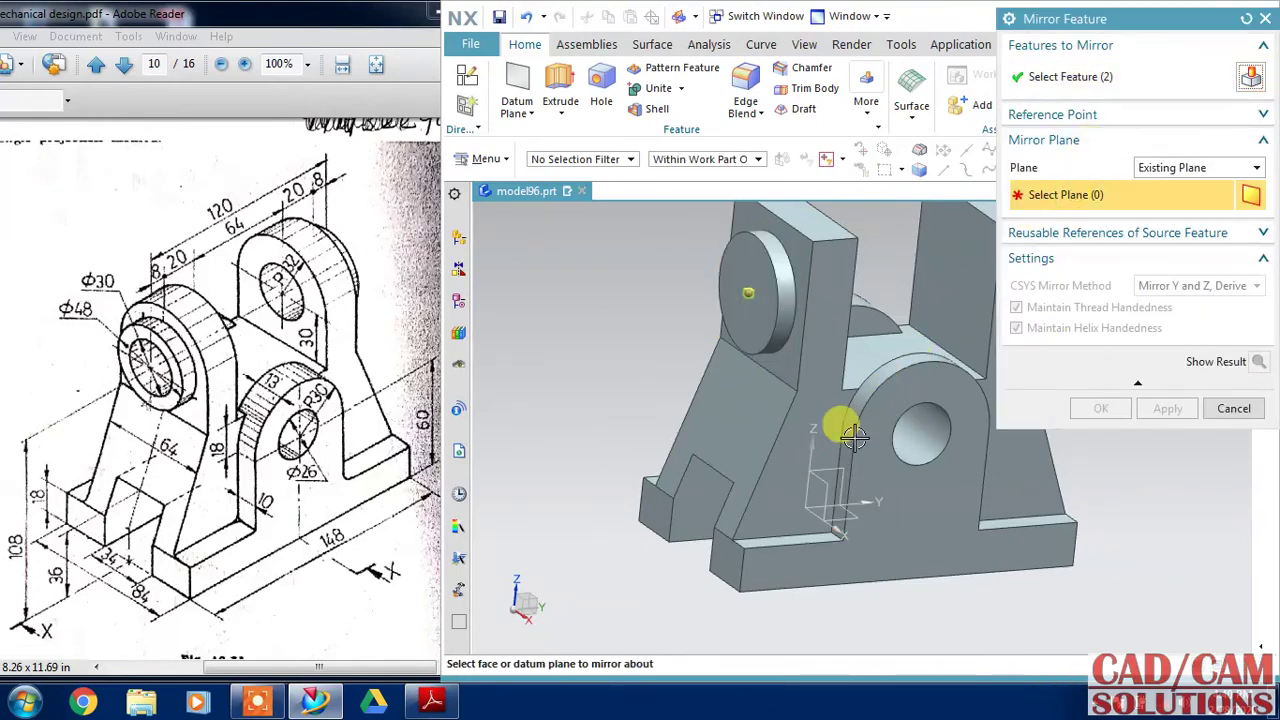
click(828, 485)
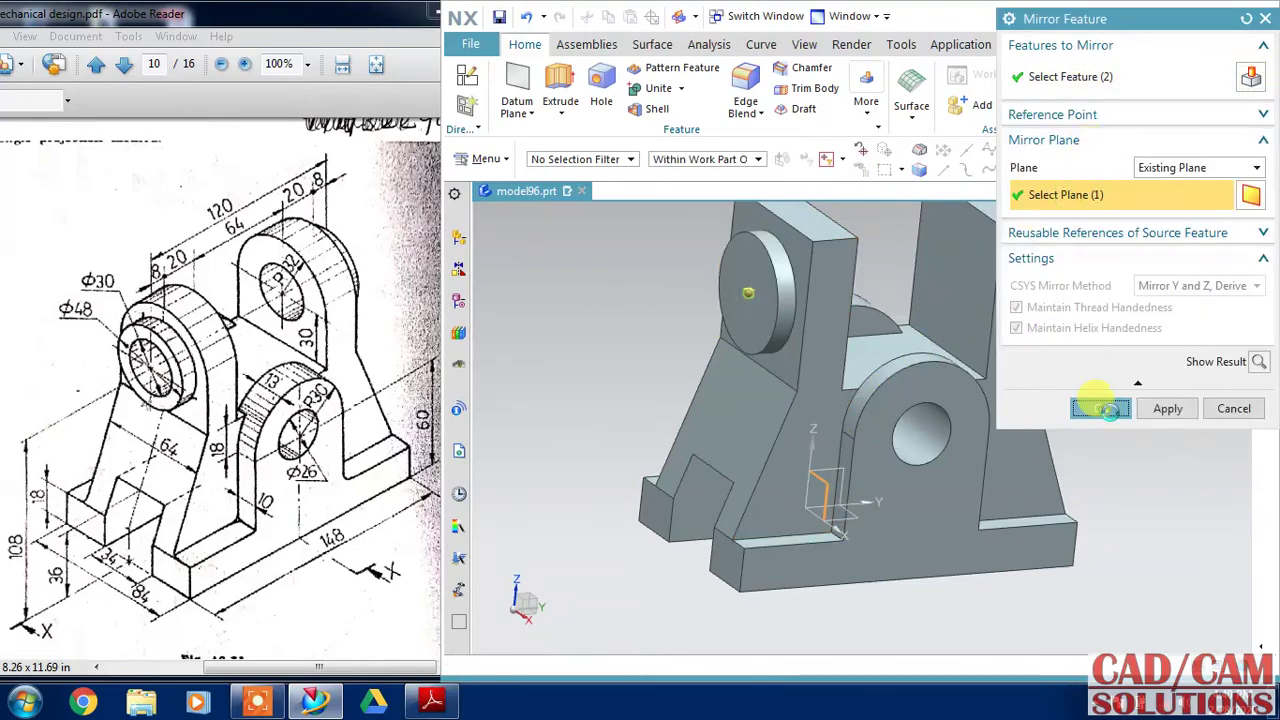
click(1100, 409)
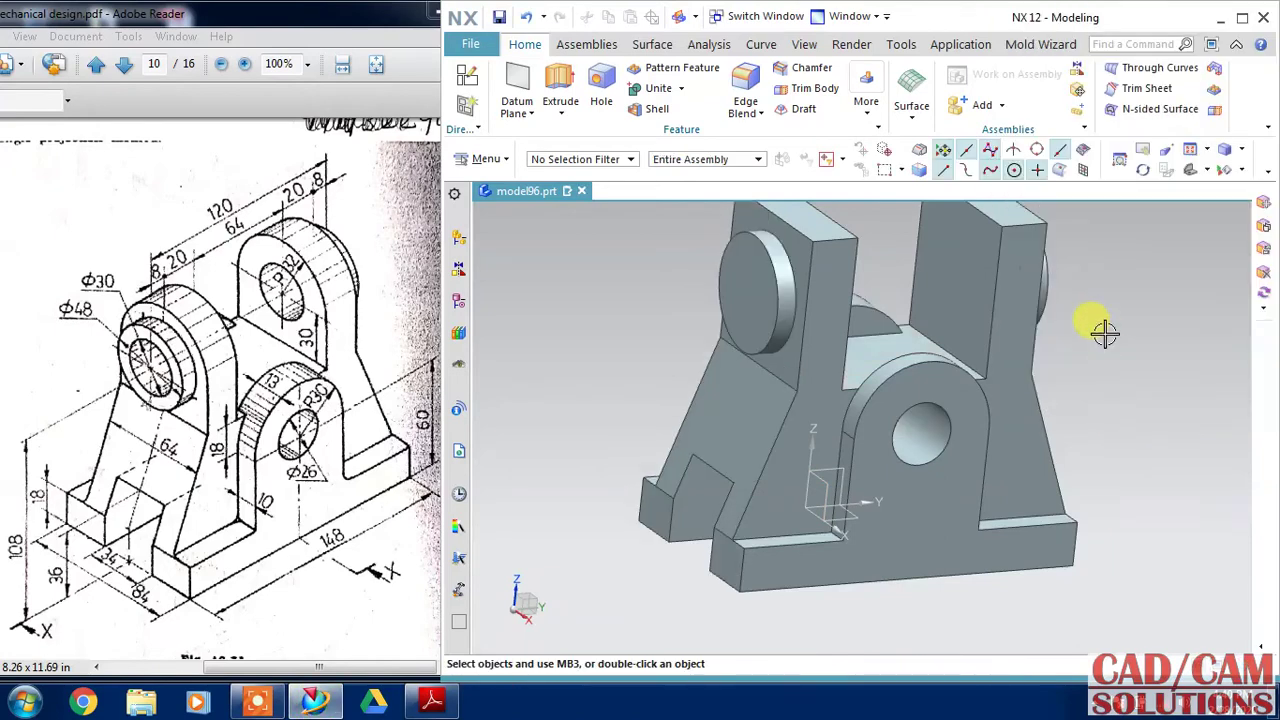
Round the four top edges of both uprights with a 32 mm edge blend
middle_drag(628, 266, 614, 351)
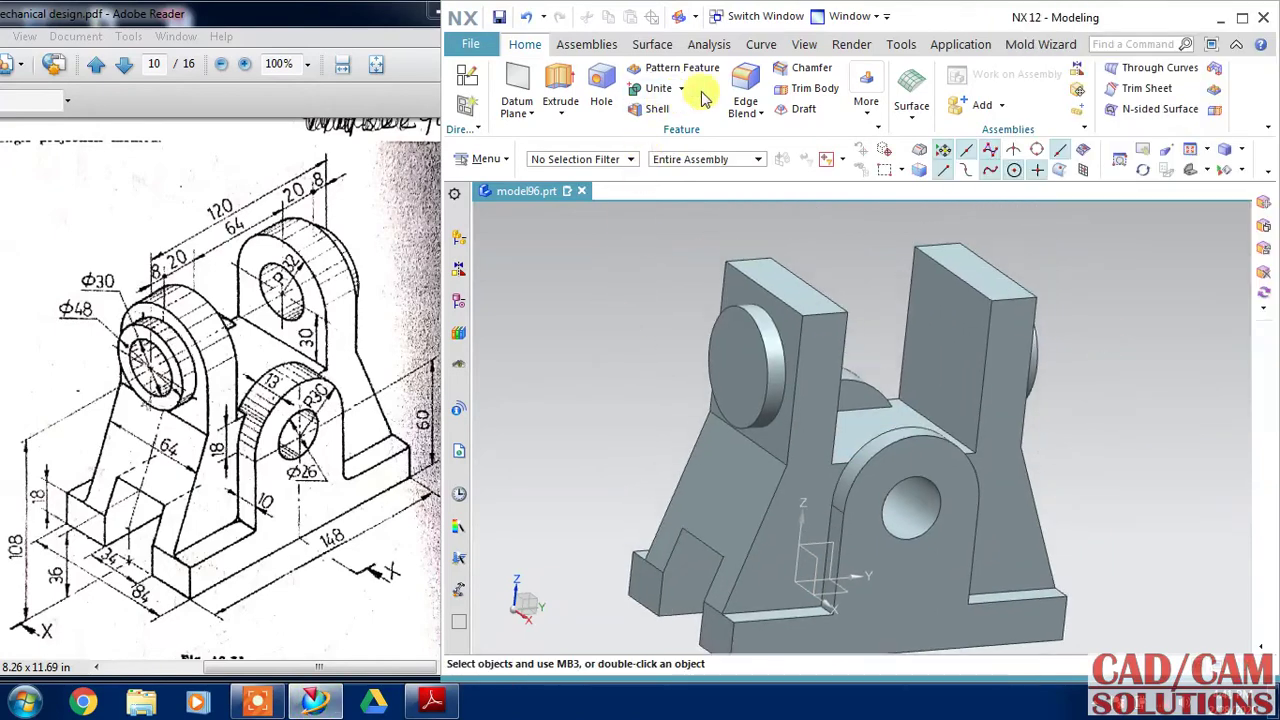
click(745, 95)
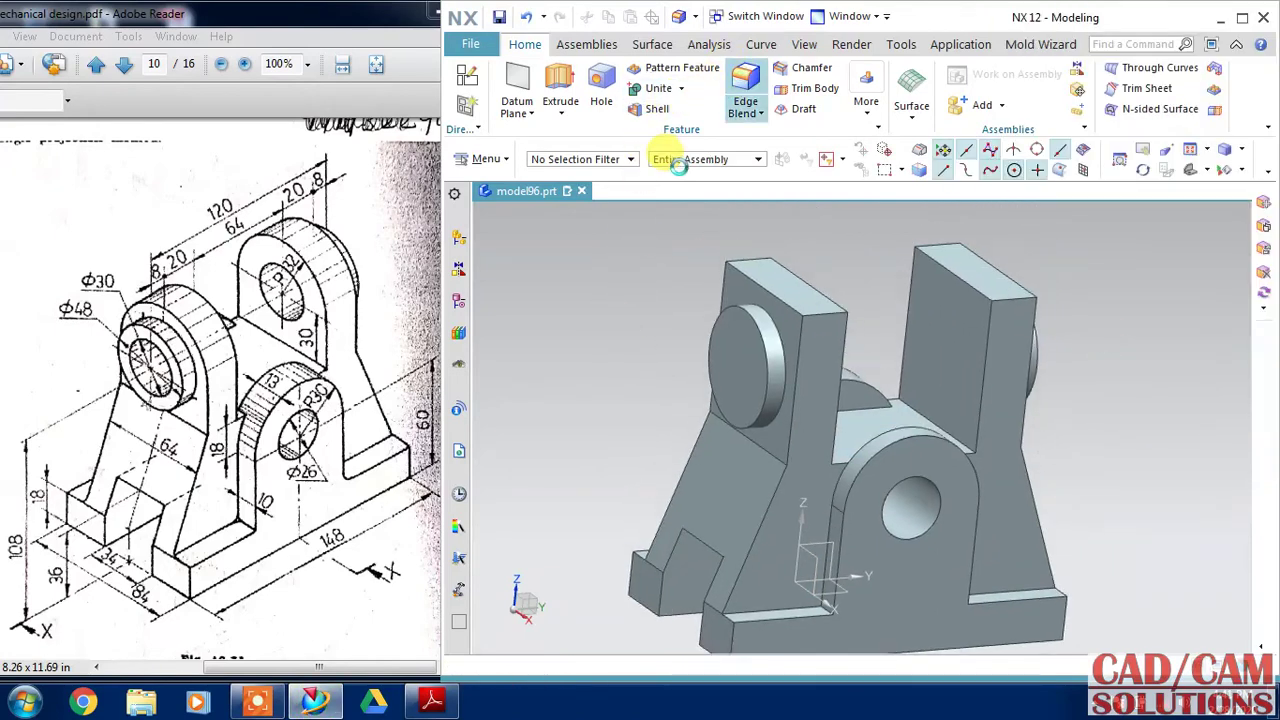
click(809, 308)
click(1015, 300)
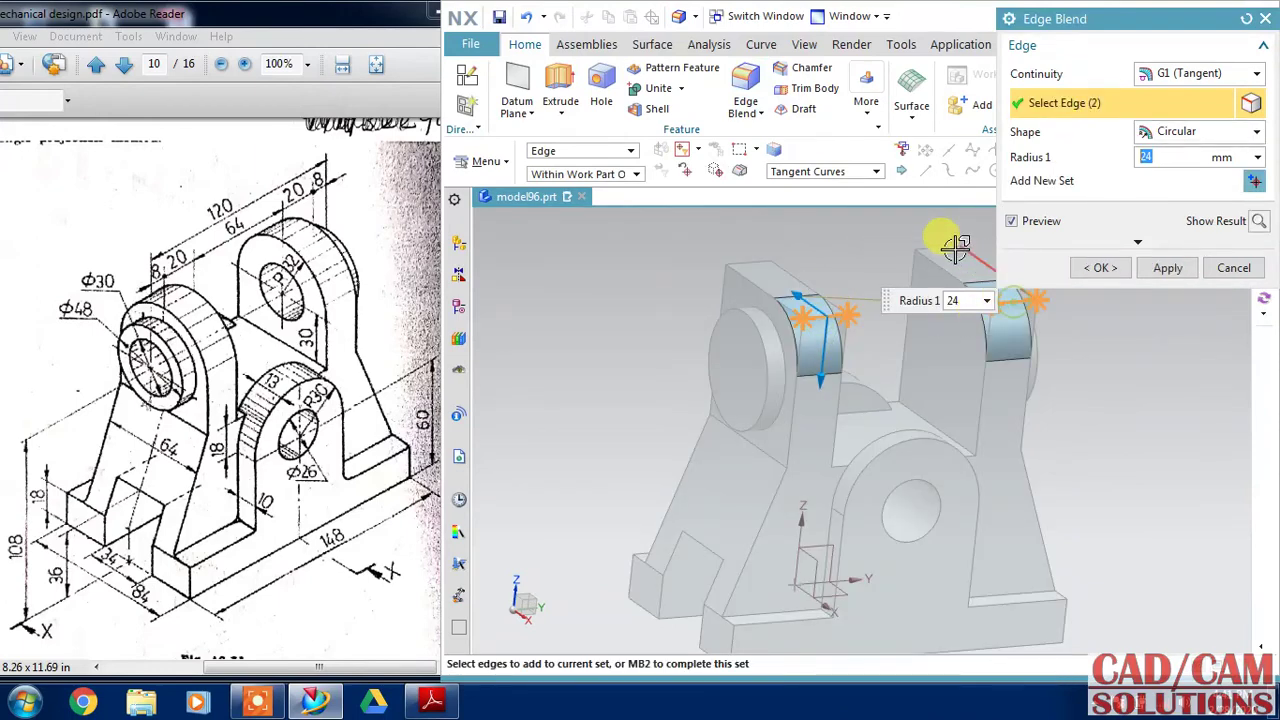
click(942, 240)
click(740, 263)
text(32)
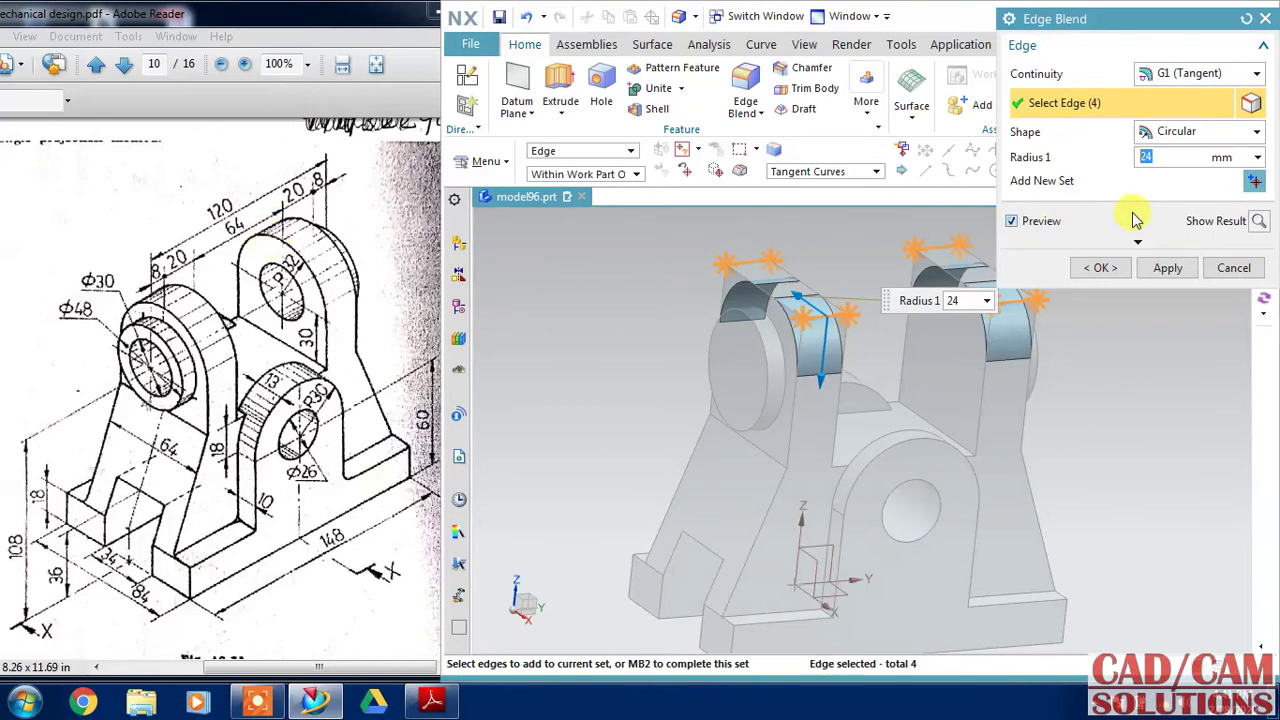
click(1105, 267)
mouse_move(1000, 337)
middle_down()
mouse_move(1043, 327)
mouse_move(998, 305)
middle_up()
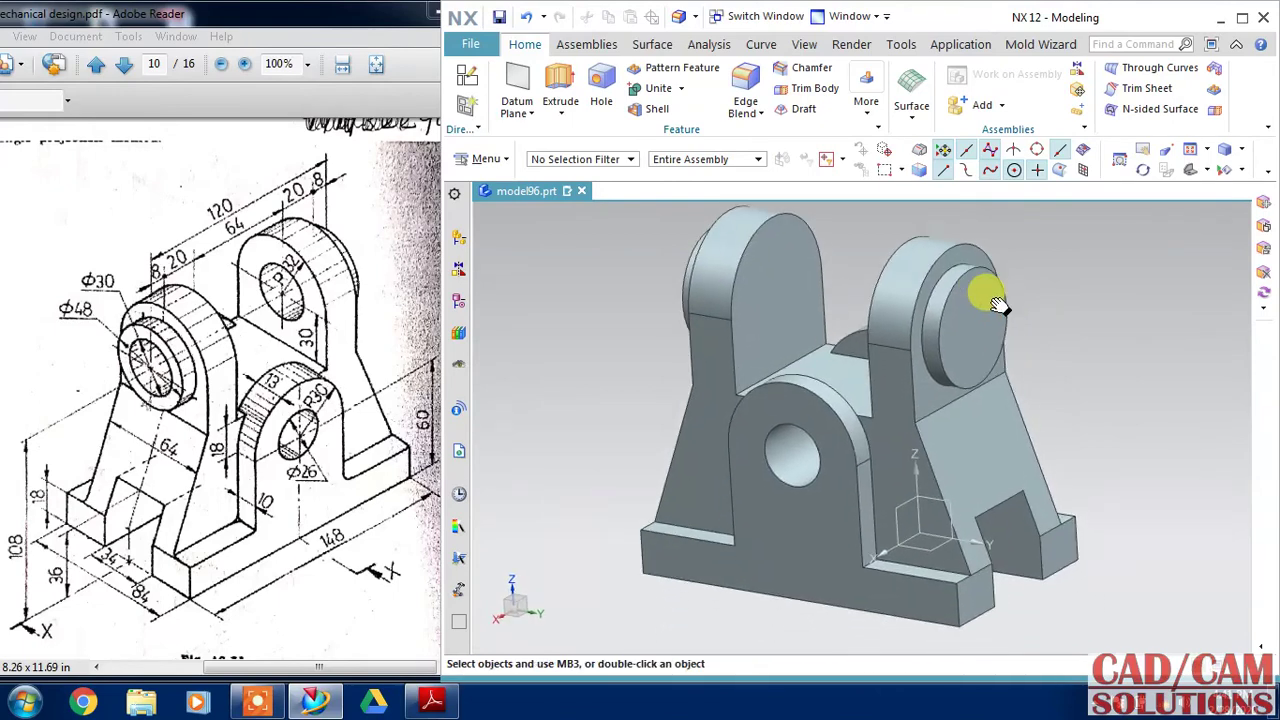
Create a Ø30 through-body hole at a point fixed to the boss circle's centre
middle_drag(1075, 312, 1151, 320)
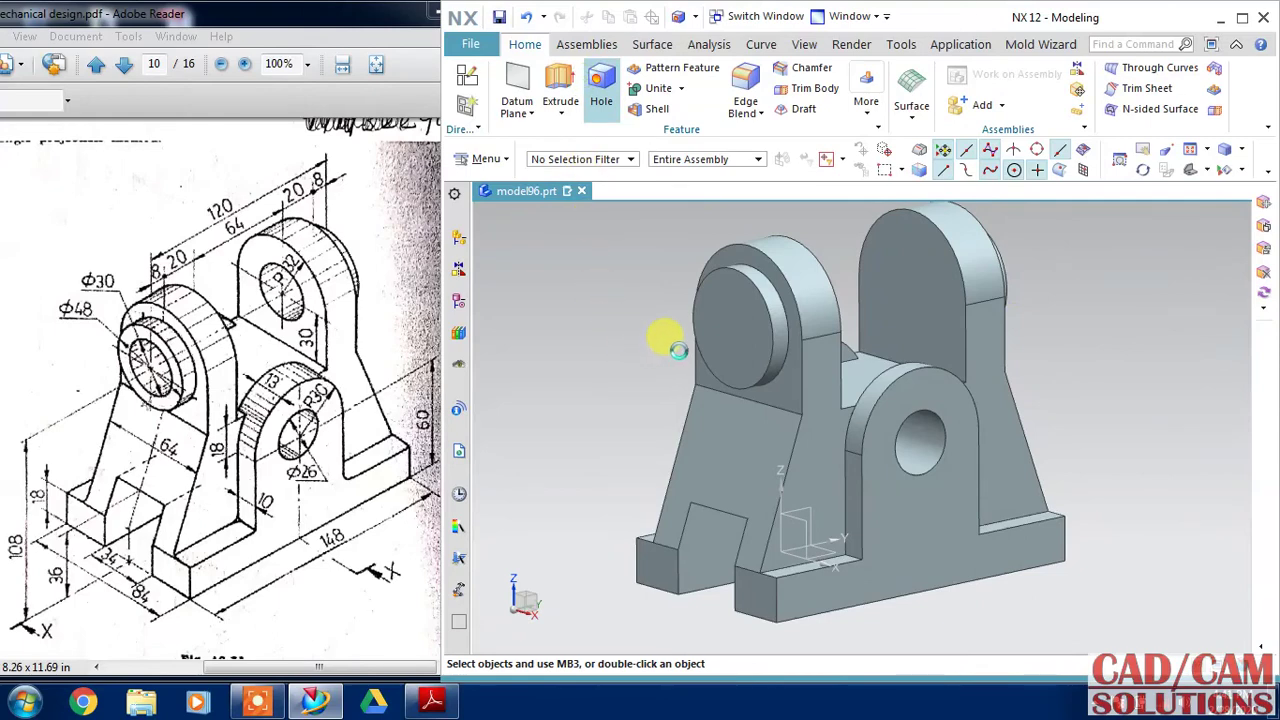
click(700, 300)
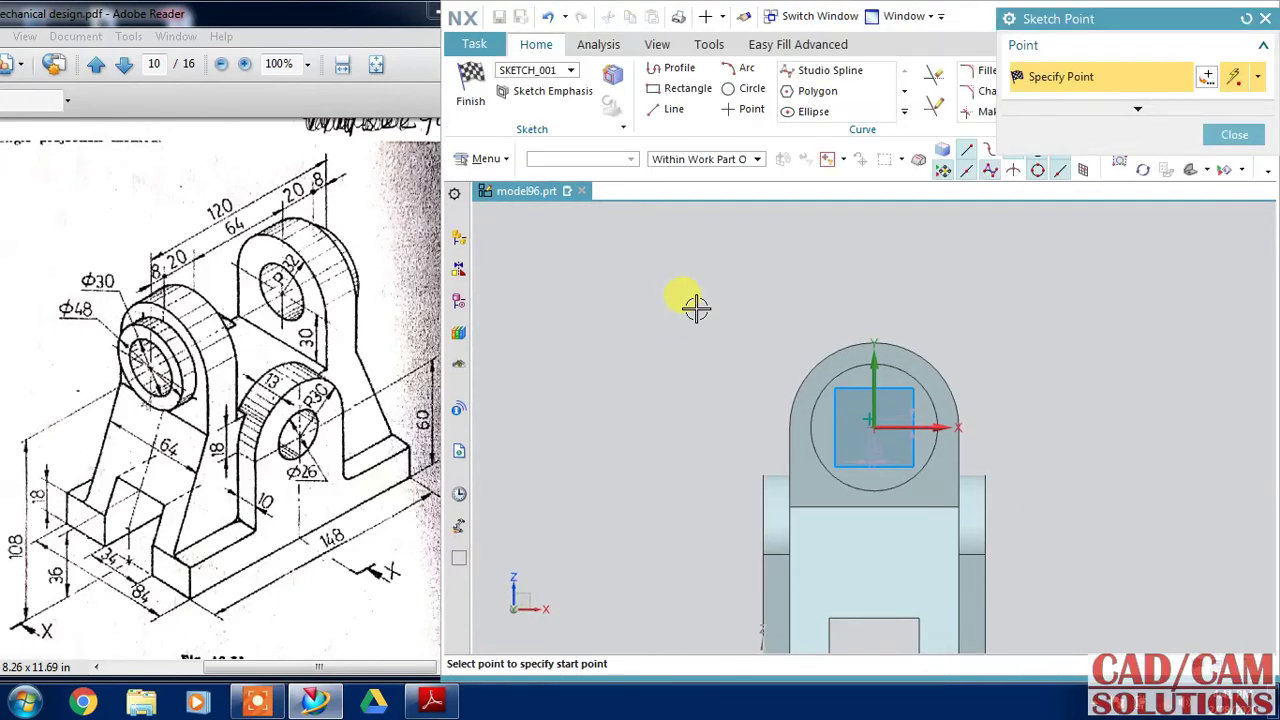
middle_click(818, 390)
click(872, 418)
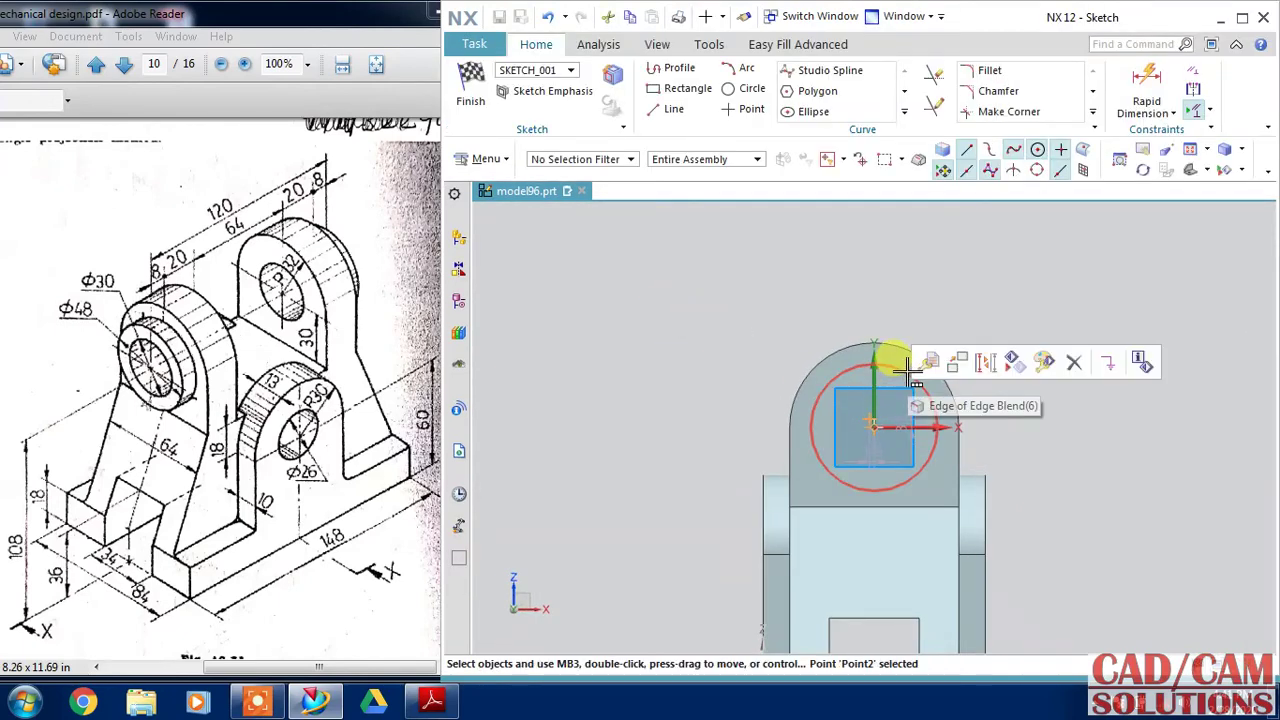
click(890, 365)
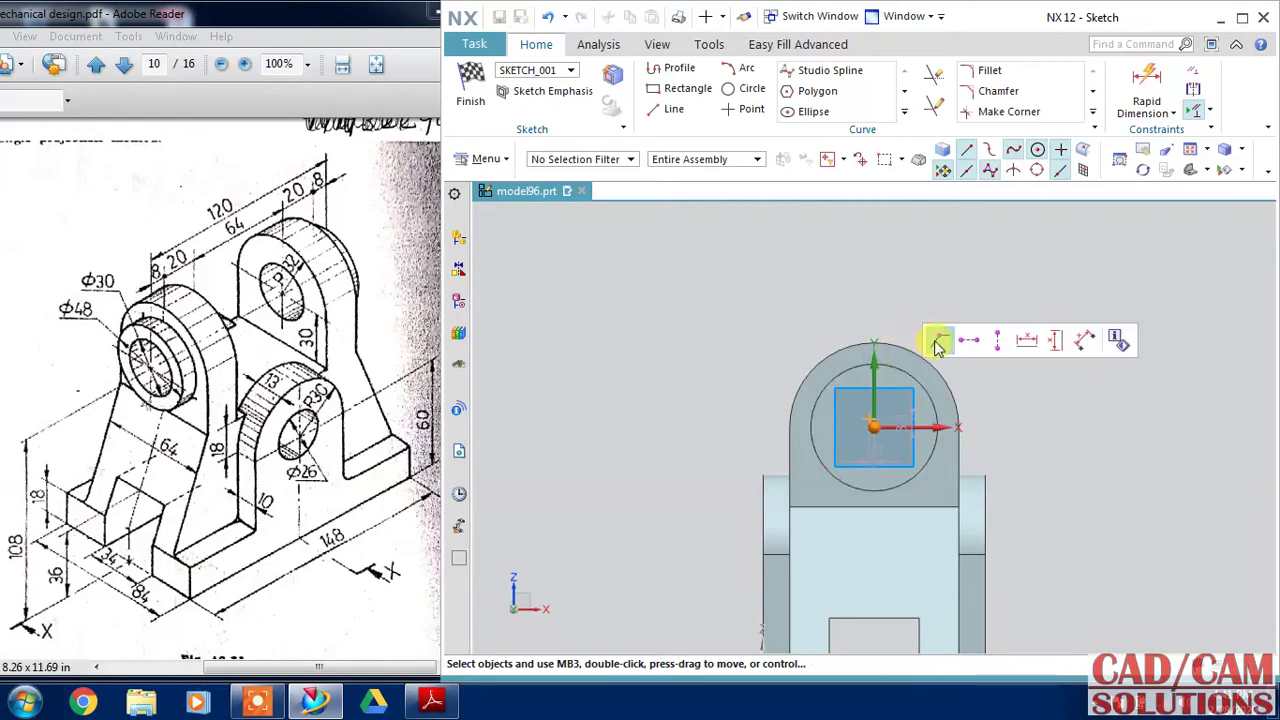
click(955, 342)
click(470, 88)
text(30)
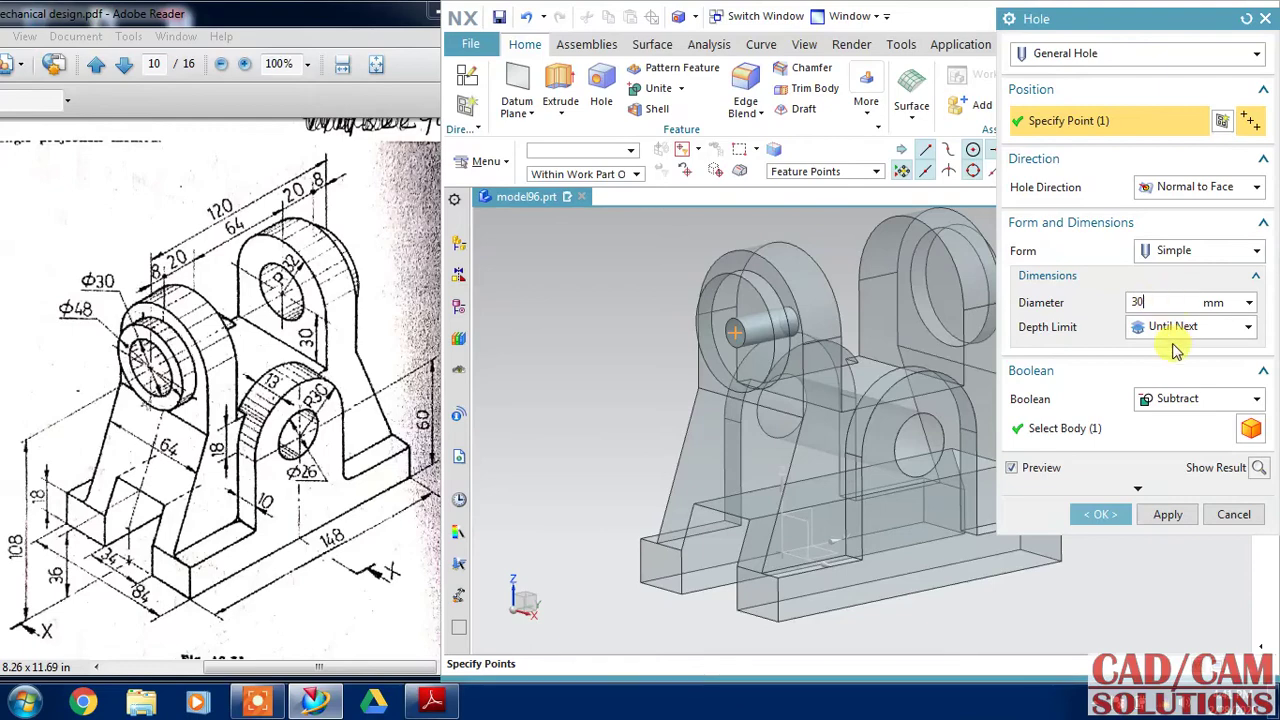
click(1187, 337)
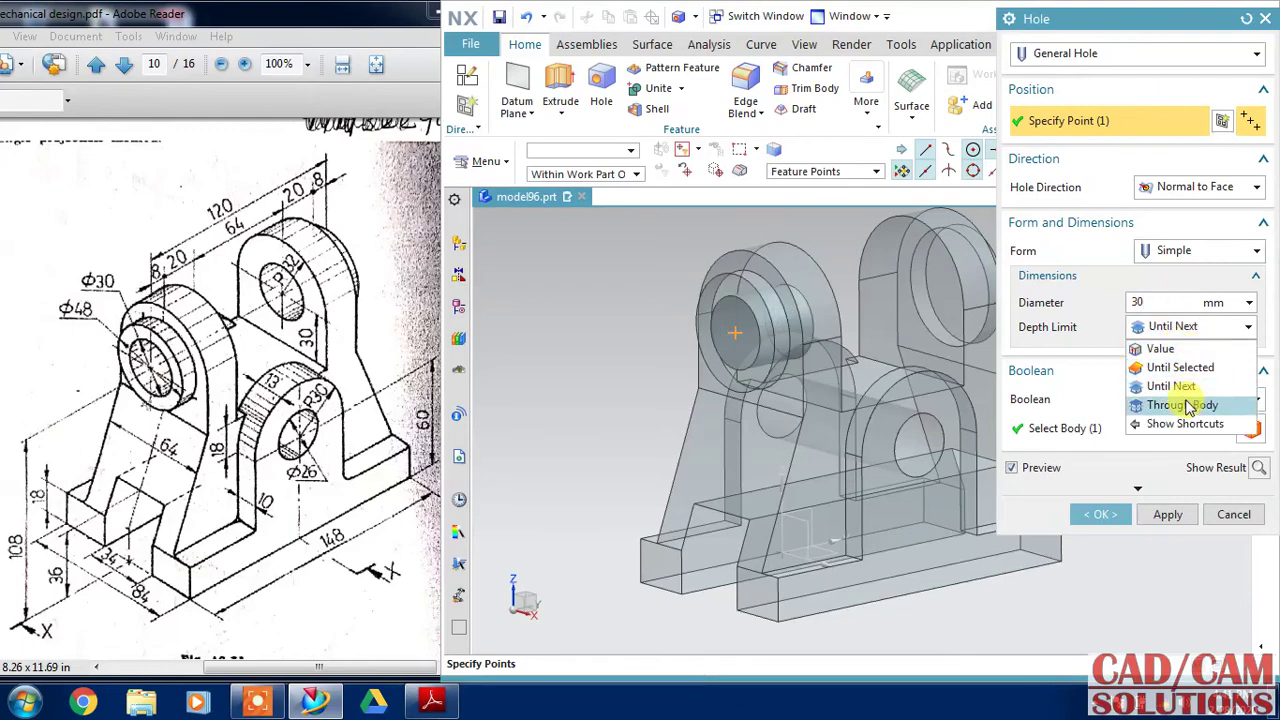
click(1187, 402)
click(1100, 516)
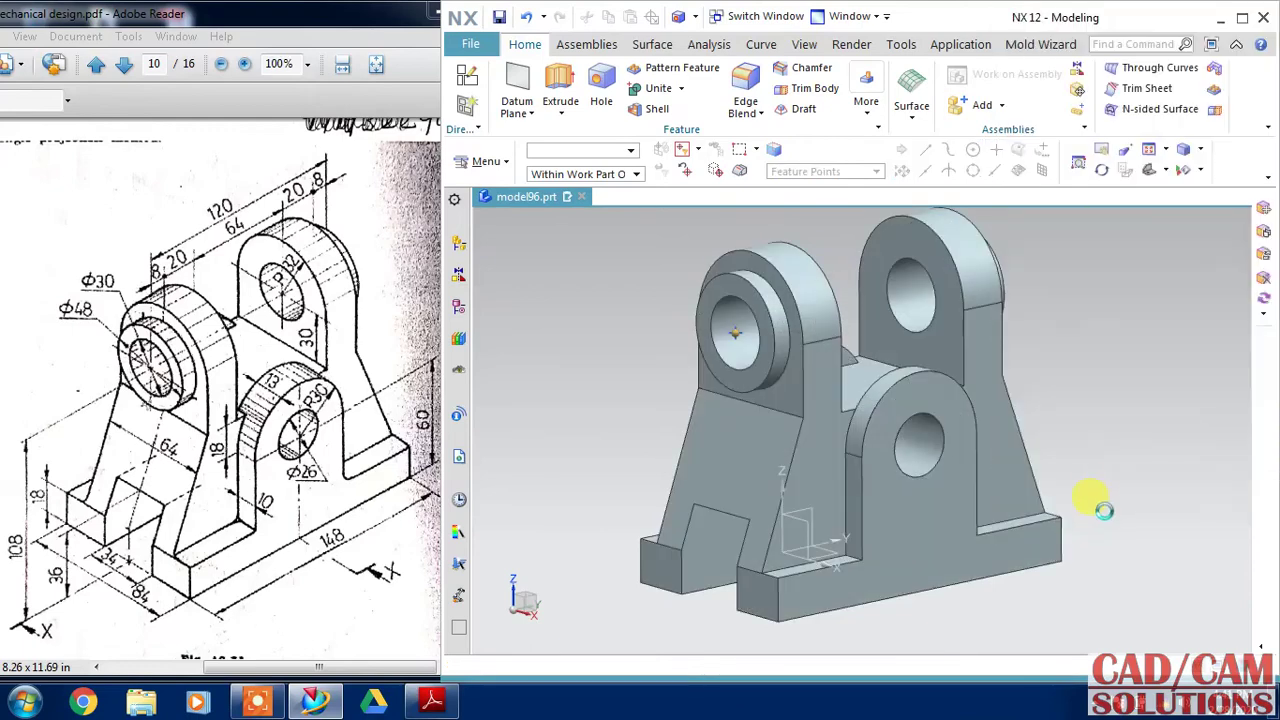
Orbit for a final look at the finished bracket and maximize the NX window
mouse_move(1100, 386)
middle_down()
mouse_move(1066, 380)
mouse_move(1111, 386)
mouse_move(1078, 400)
mouse_move(1098, 397)
middle_up()
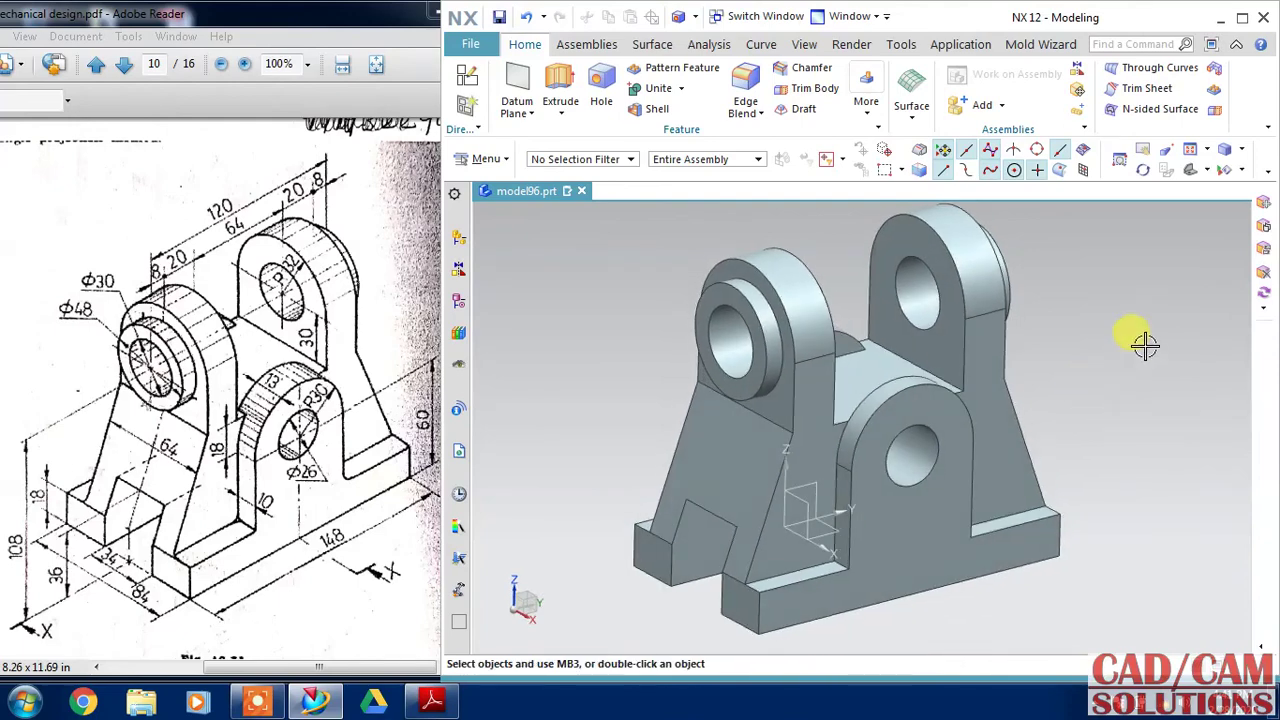
mouse_move(1143, 343)
middle_down()
mouse_move(1091, 366)
mouse_move(1103, 380)
middle_up()
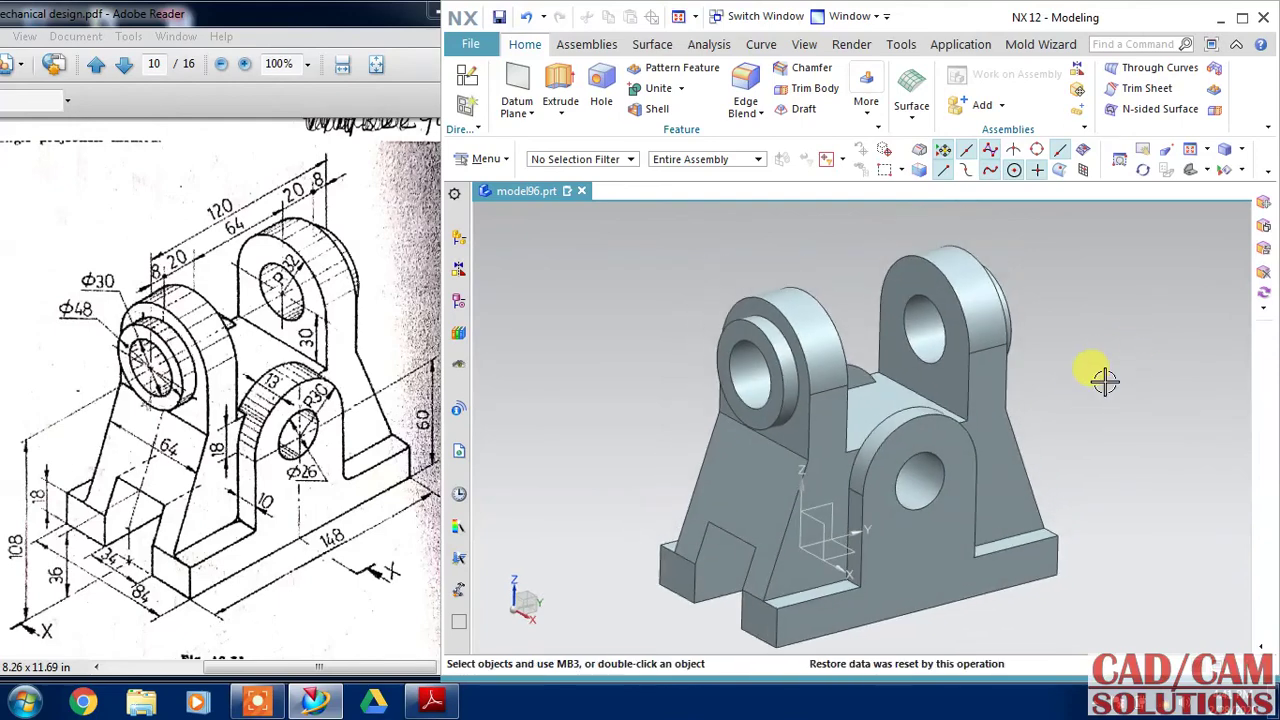
click(1242, 20)
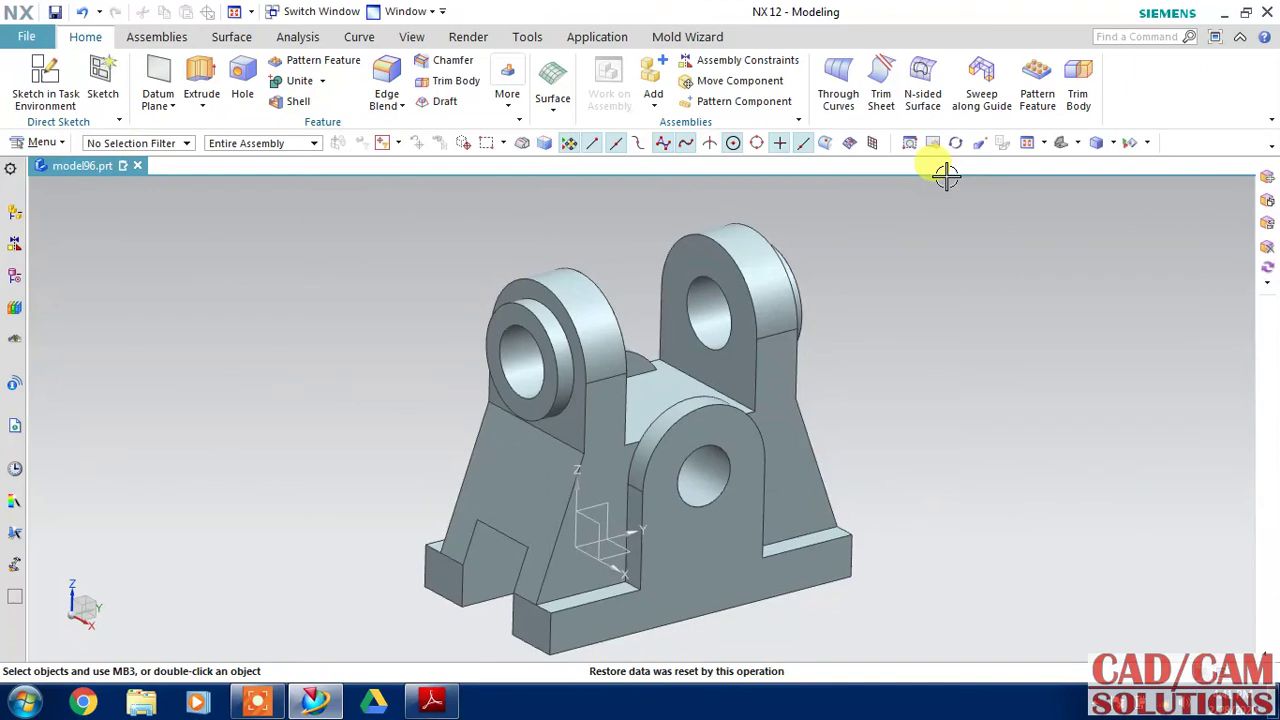